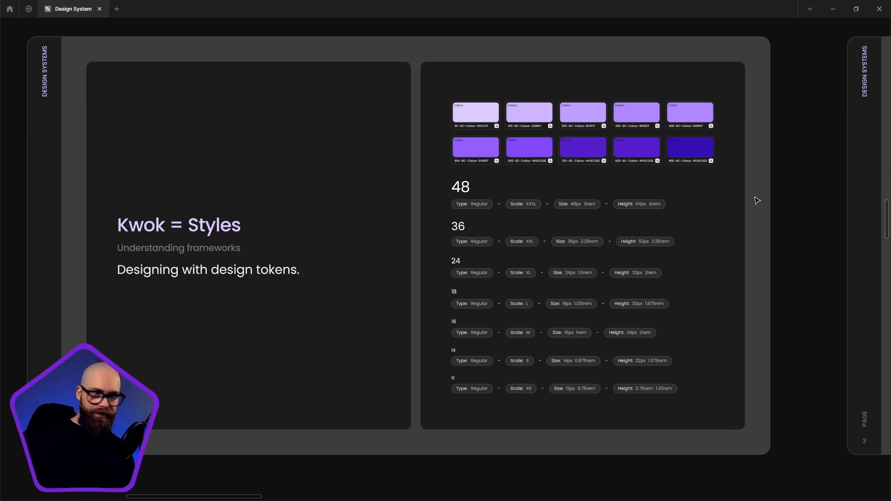
- Examine the Atom slide on designing basic components, and go on to the button border size board beside the Nav-Buttons guidelines
drag(838, 204, 60, 204)
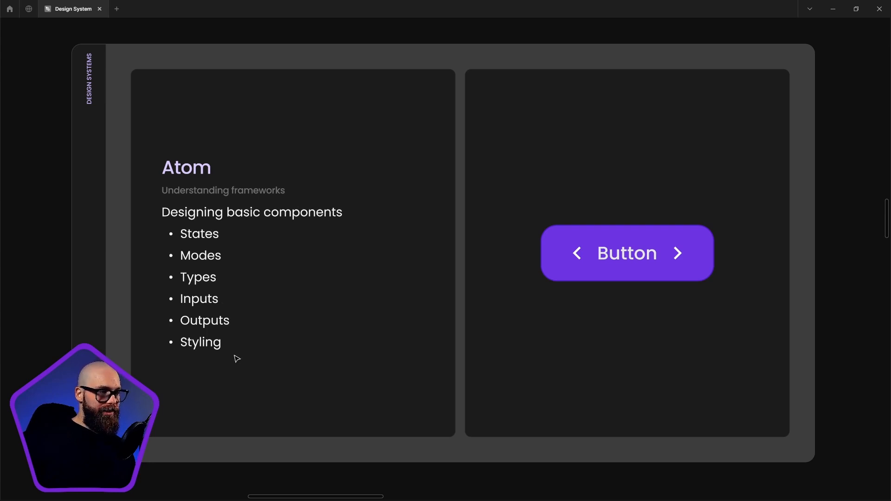
drag(235, 357, 239, 355)
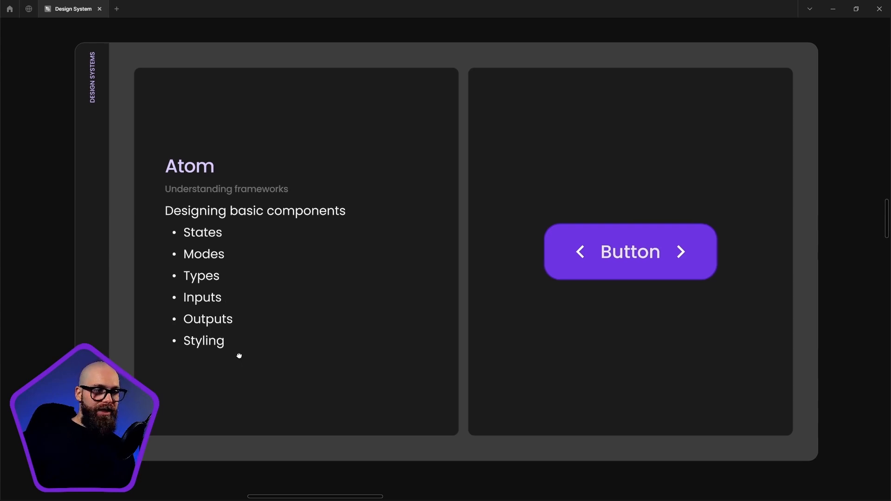
scroll(479, 317, down, 2)
scroll(344, 356, down, 1)
drag(344, 356, 680, 58)
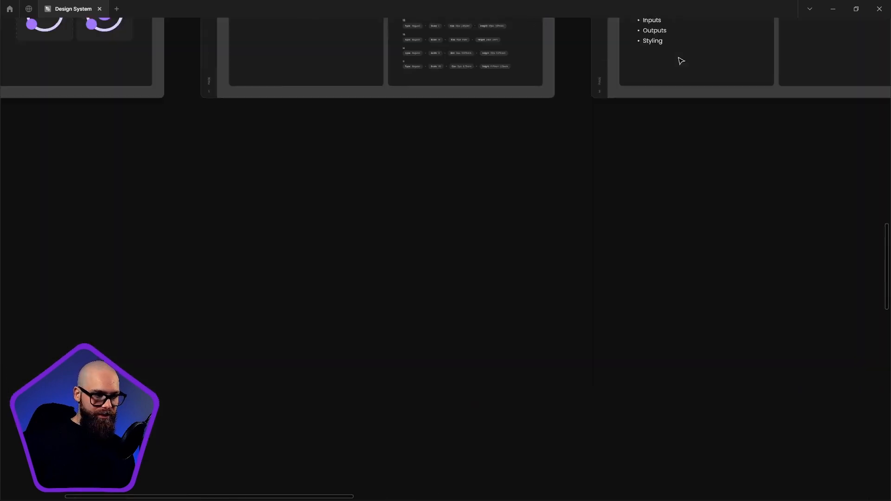
drag(580, 335, 880, 65)
scroll(559, 340, down, 5)
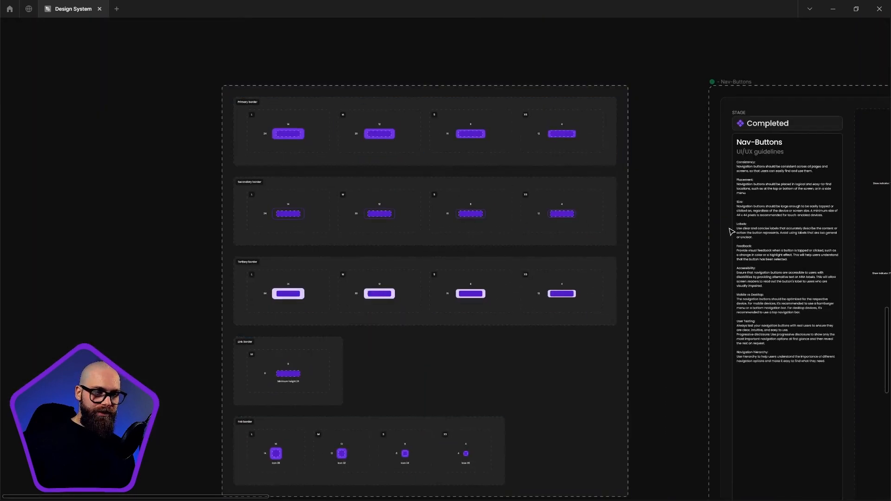
scroll(622, 134, up, 2)
scroll(410, 132, up, 5)
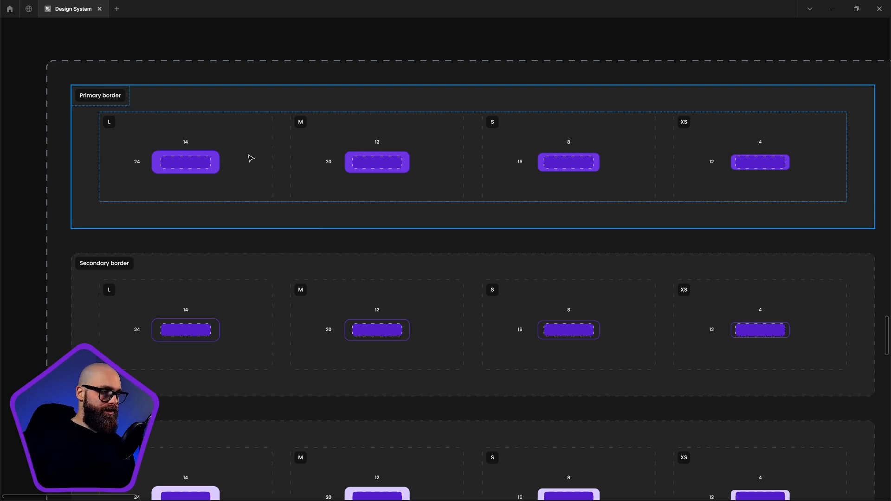
- Review the padding of each button size in the Primary, Secondary, Tertiary and Link border sections
ctrl+click(218, 165)
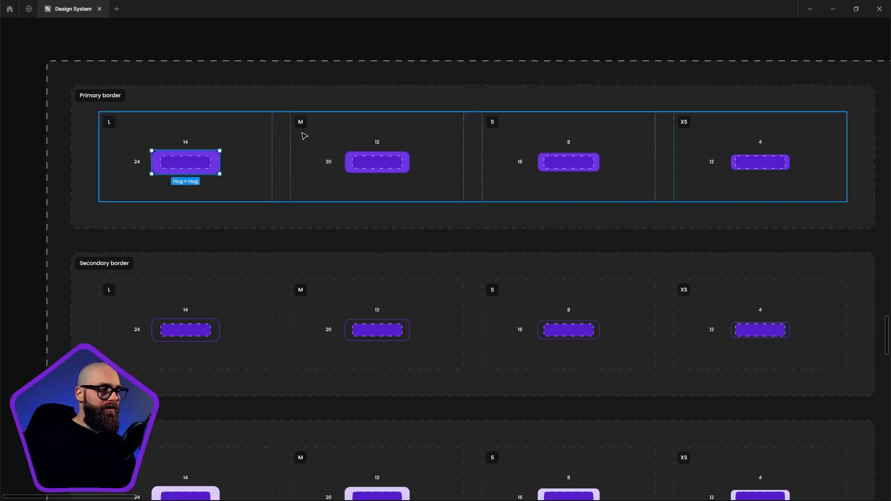
click(323, 52)
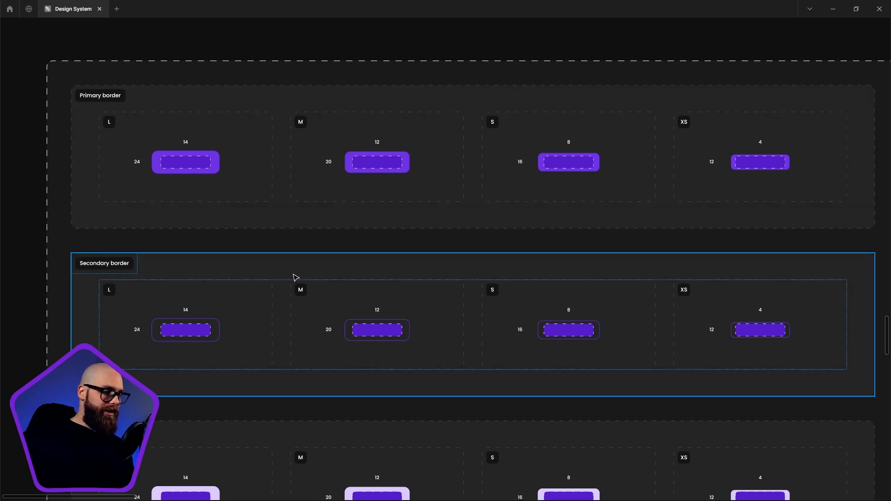
scroll(295, 259, down, 3)
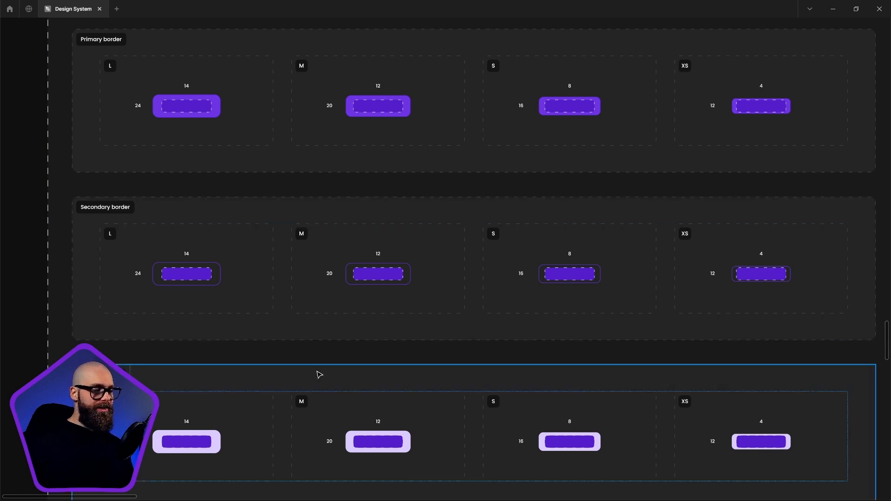
scroll(319, 371, down, 5)
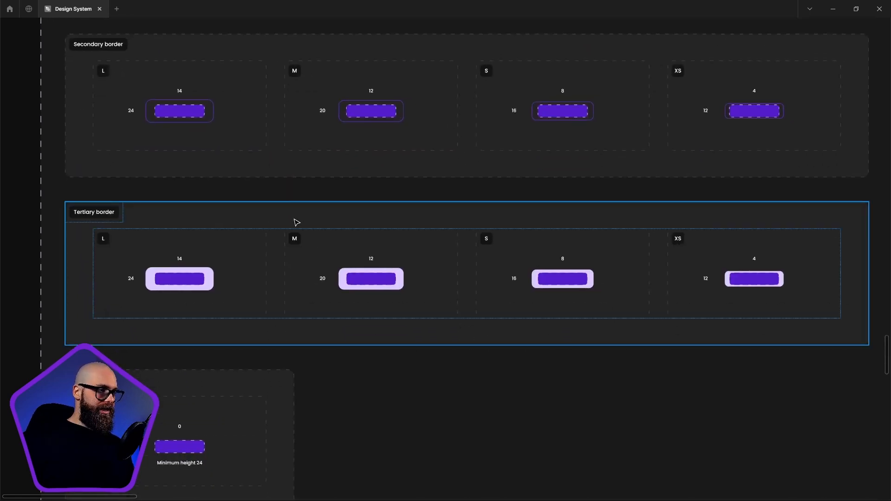
drag(285, 374, 331, 260)
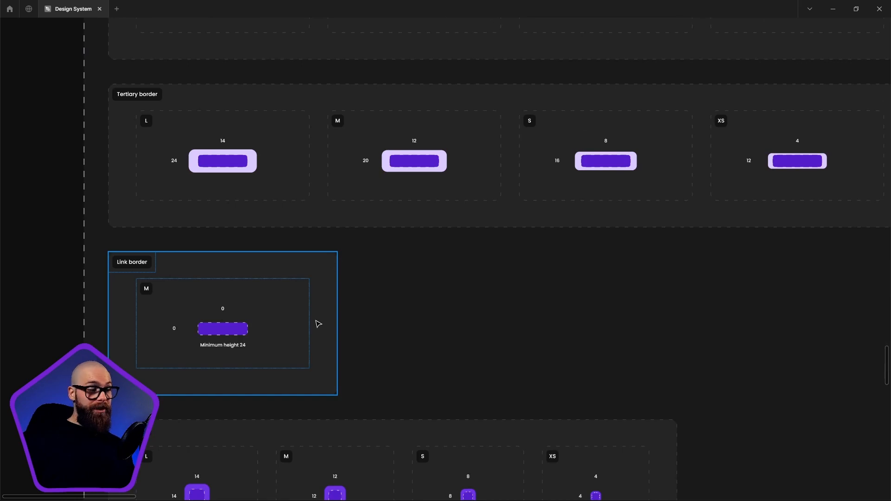
drag(319, 339, 302, 169)
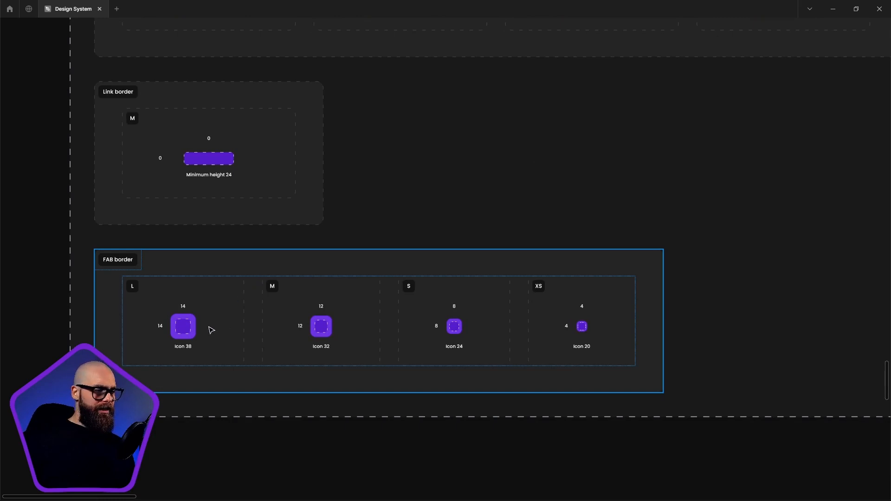
- Inspect the FAB border's L, M, S and XS padding and icon sizes, and compare them with the other border sections
scroll(196, 327, up, 5)
drag(194, 347, 340, 310)
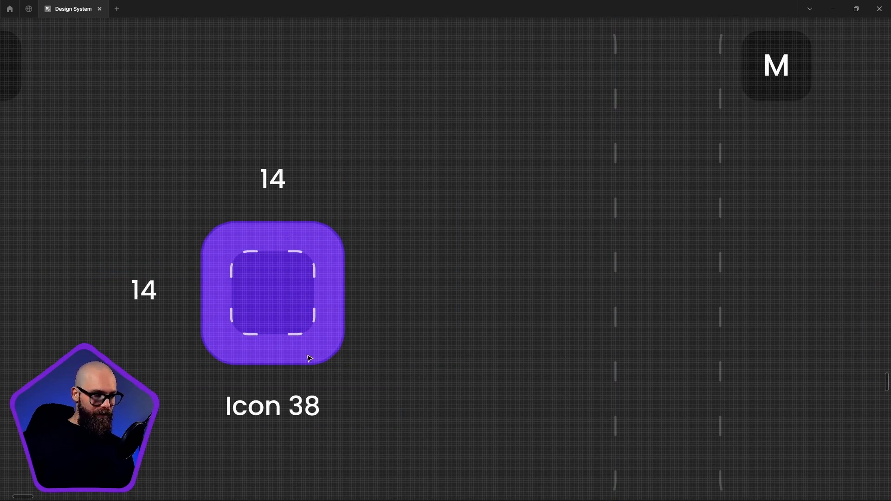
scroll(314, 341, down, 2)
scroll(309, 380, down, 2)
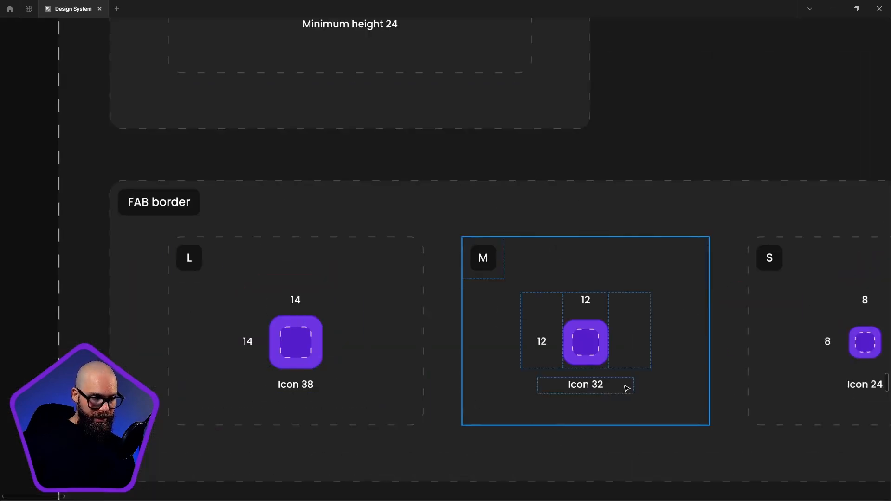
drag(848, 326, 386, 337)
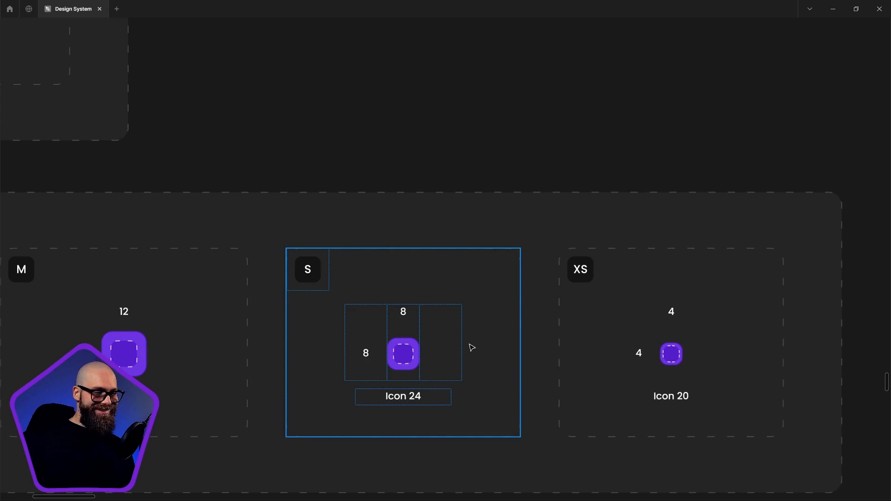
drag(552, 317, 752, 440)
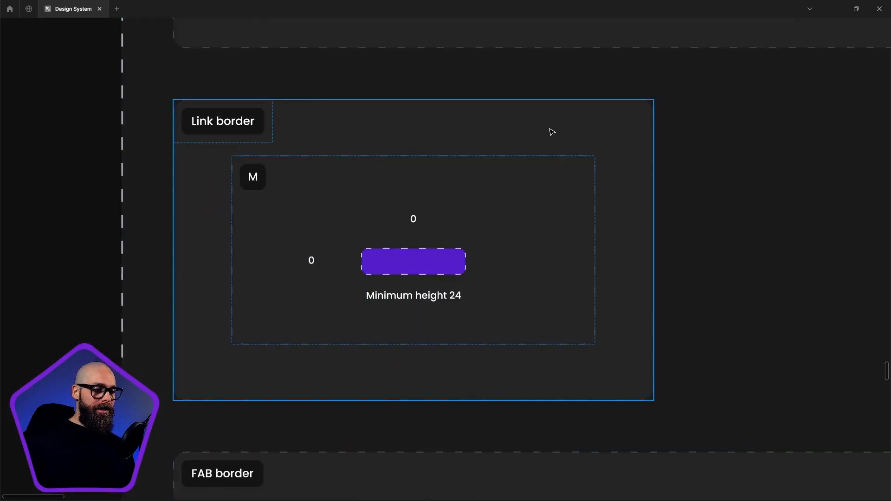
scroll(538, 126, up, 1)
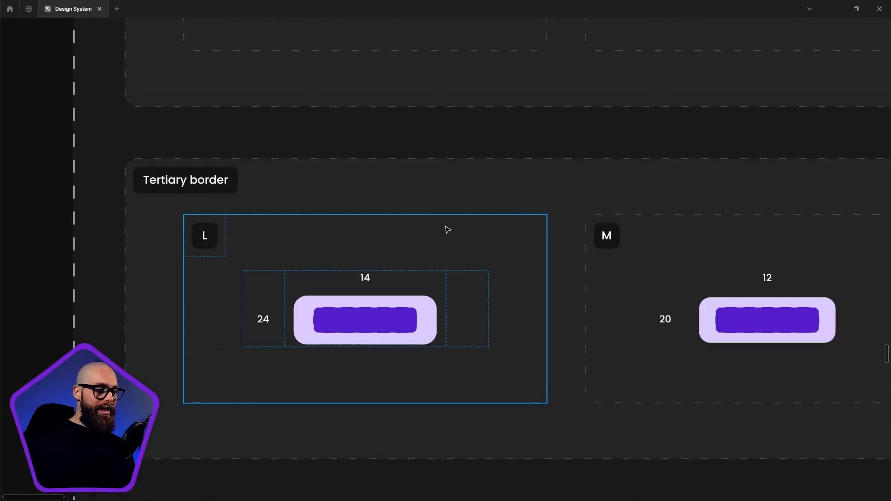
scroll(447, 230, down, 2)
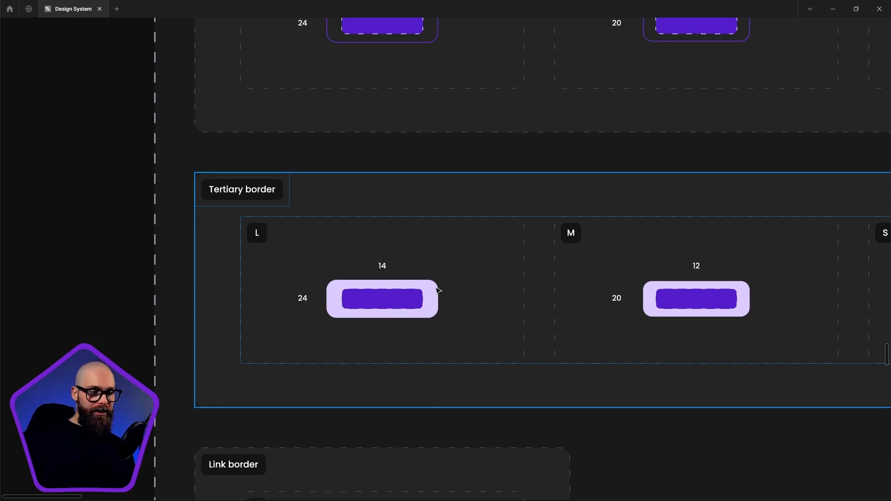
scroll(664, 250, down, 5)
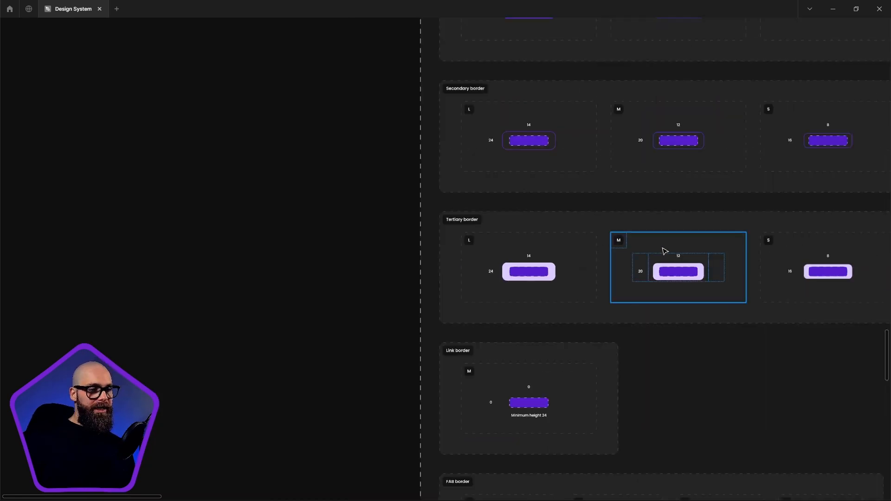
scroll(448, 120, up, 3)
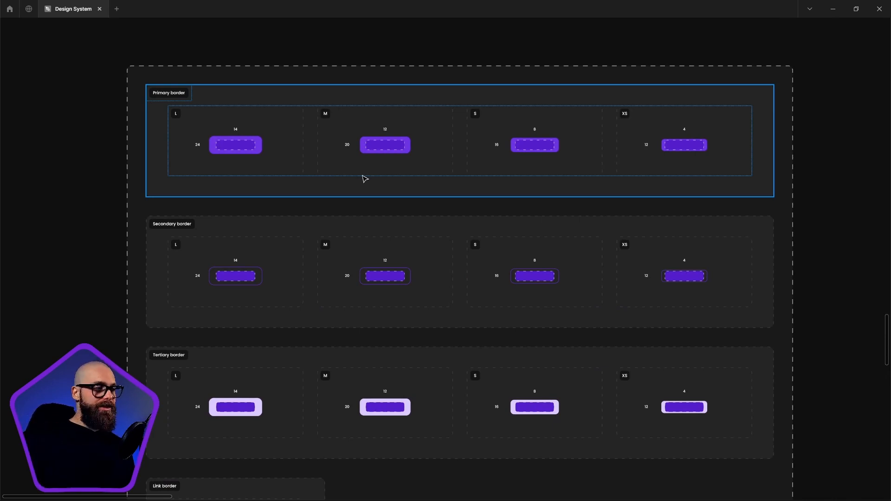
- Move the Types card from beside Elements to the start of the row, just before the State card
scroll(371, 352, down, 3)
drag(375, 430, 435, 68)
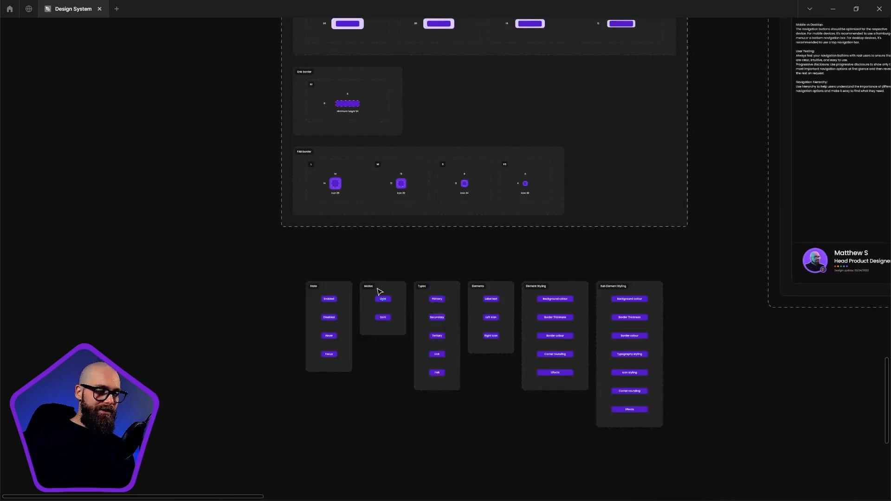
scroll(432, 332, up, 5)
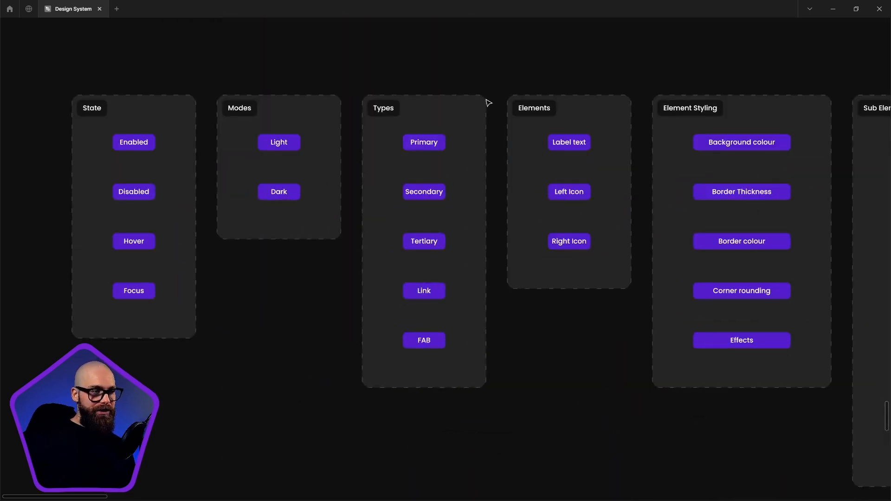
click(464, 109)
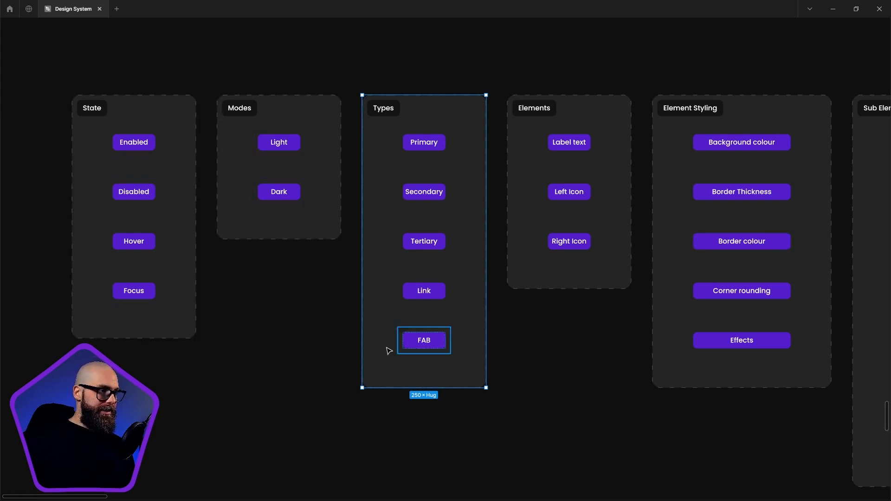
scroll(464, 334, left, 5)
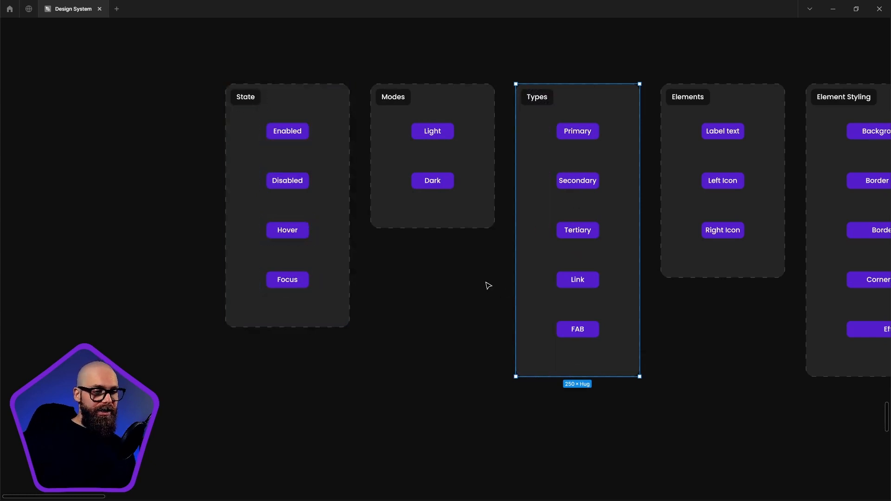
drag(626, 105, 195, 91)
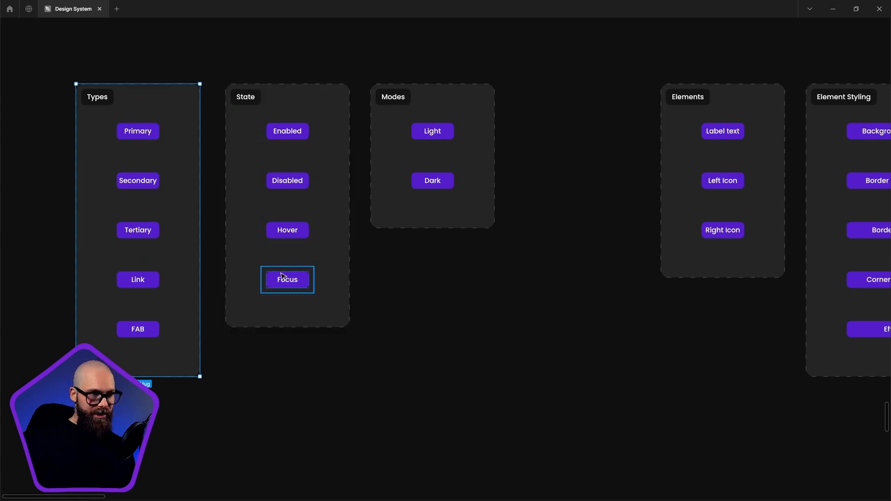
- Review the FAB border sizes again, and look over the options in the Types, State and Modes cards
ctrl+scroll(500, 151, down, 5)
scroll(440, 406, up, 6)
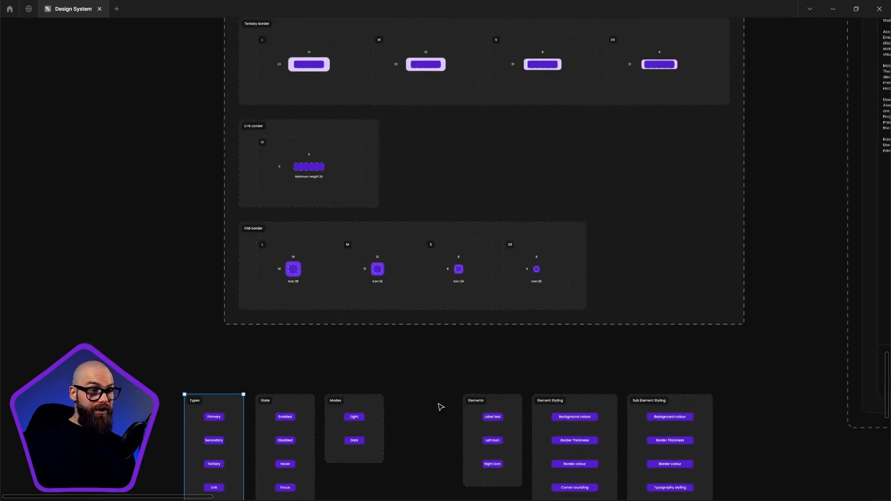
ctrl+scroll(346, 247, up, 5)
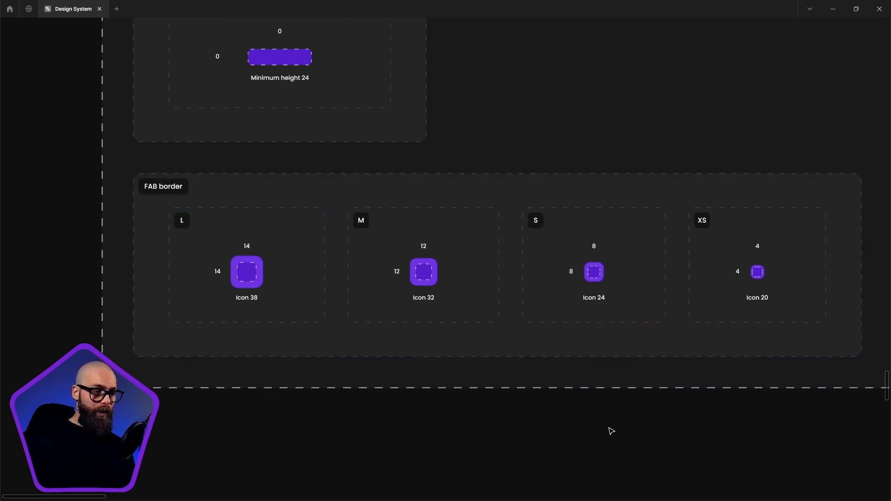
drag(561, 432, 564, 39)
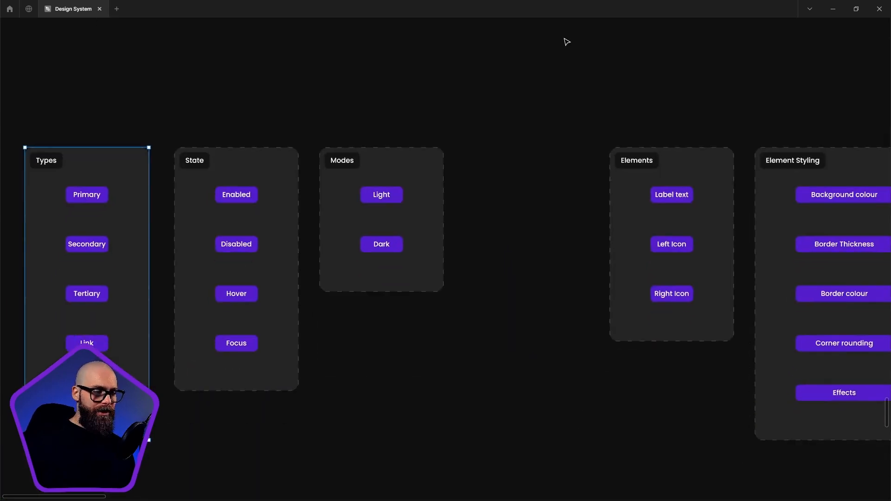
drag(443, 346, 596, 320)
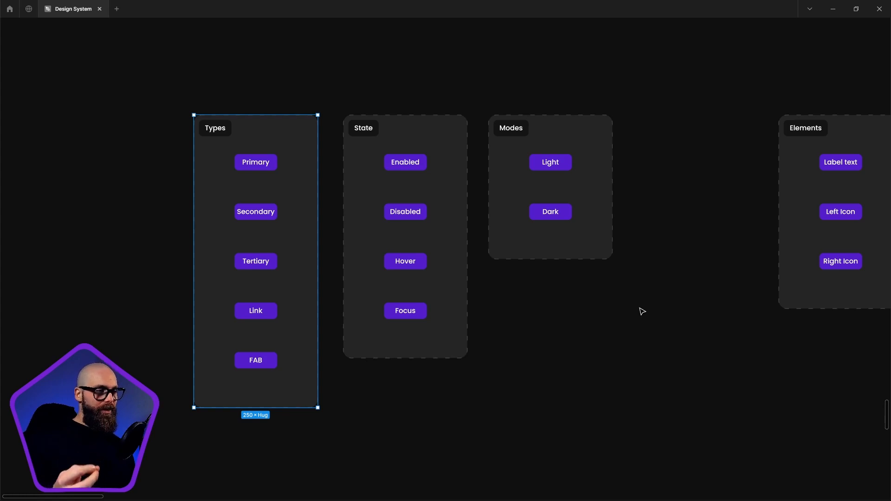
click(588, 139)
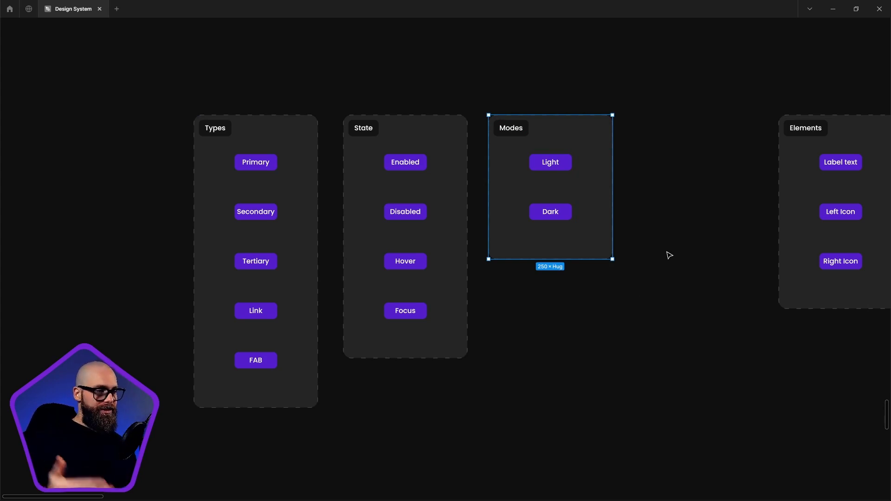
click(159, 80)
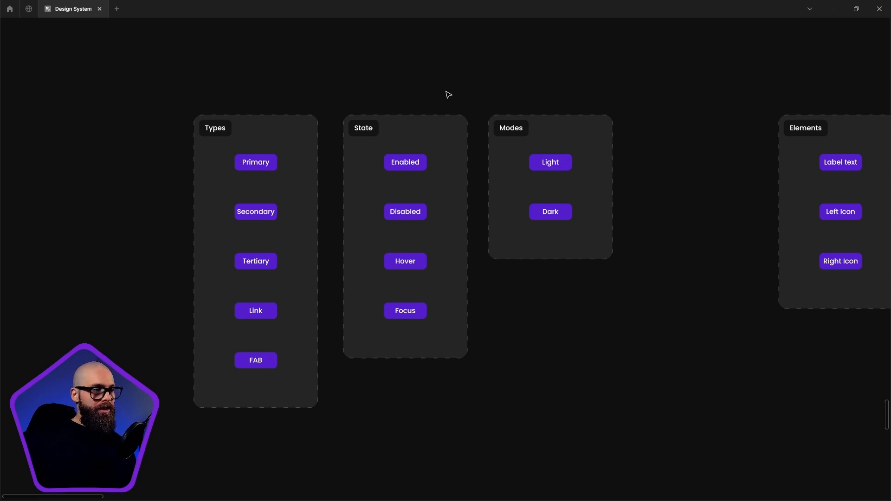
click(440, 128)
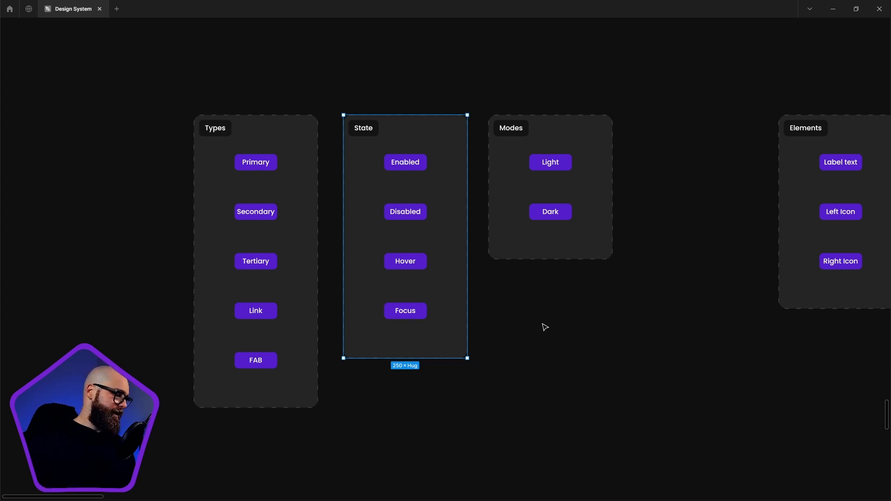
- Move the Elements card into the gap directly beside the Modes card, level with the rest of the row
drag(720, 277, 193, 276)
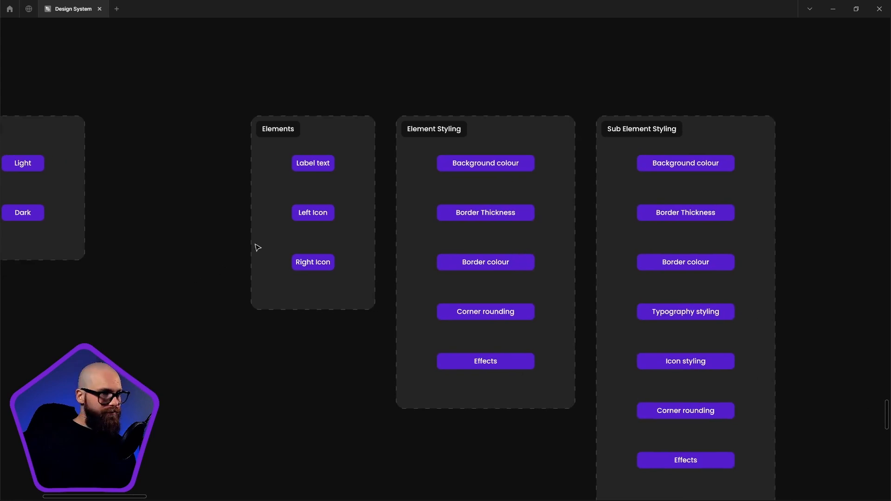
click(334, 139)
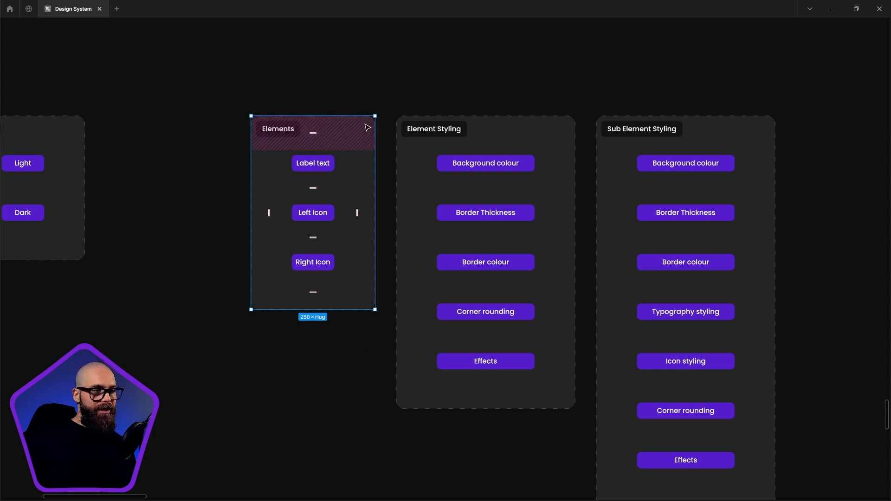
drag(366, 124, 225, 128)
scroll(334, 210, left, 5)
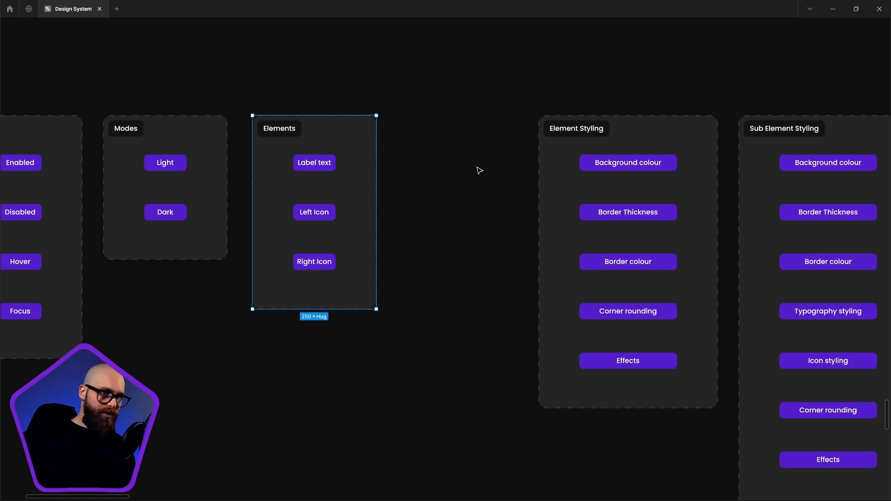
- Move the Element Styling card beside the Elements card and the Sub Element Styling card beside it, closing the gaps
click(661, 138)
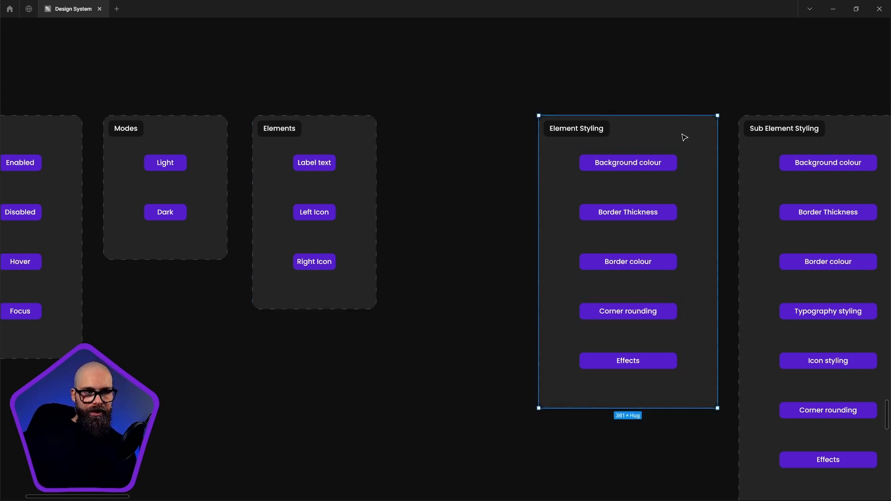
drag(694, 139, 559, 133)
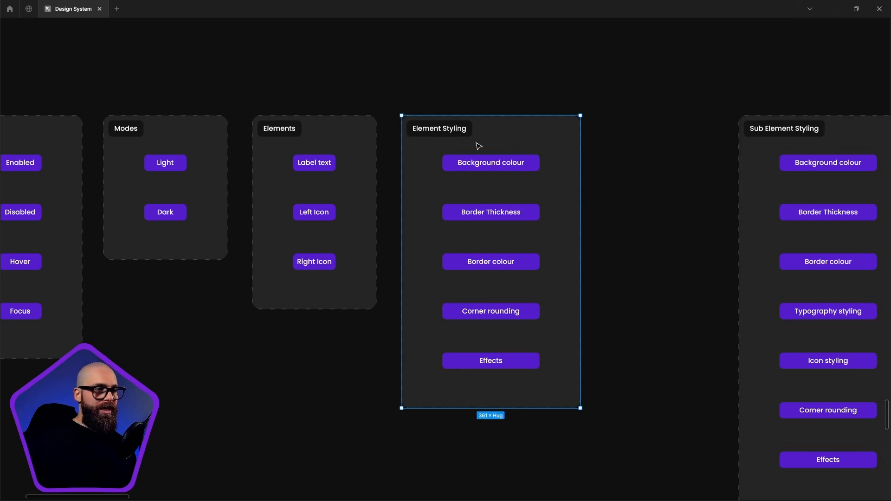
click(627, 151)
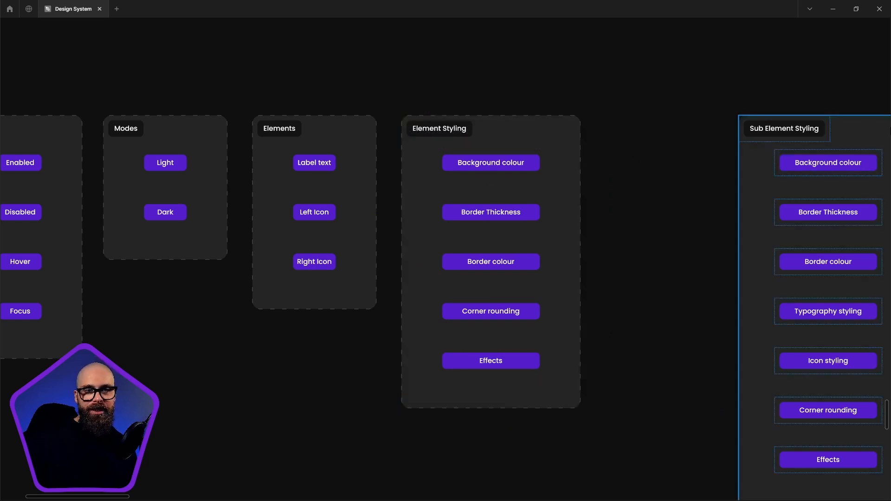
drag(866, 137, 724, 131)
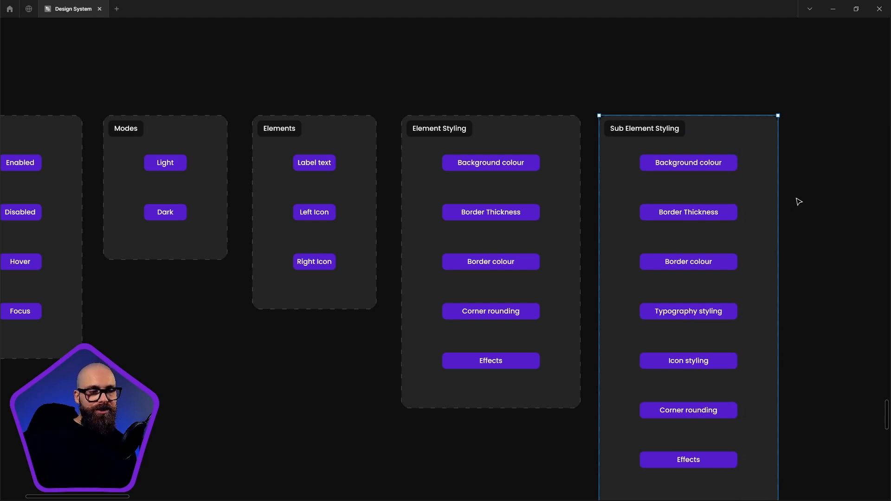
- Examine the Buttons sheet's variant grid, comparing button types and sizes across the Light and Dark states
scroll(798, 202, down, 4)
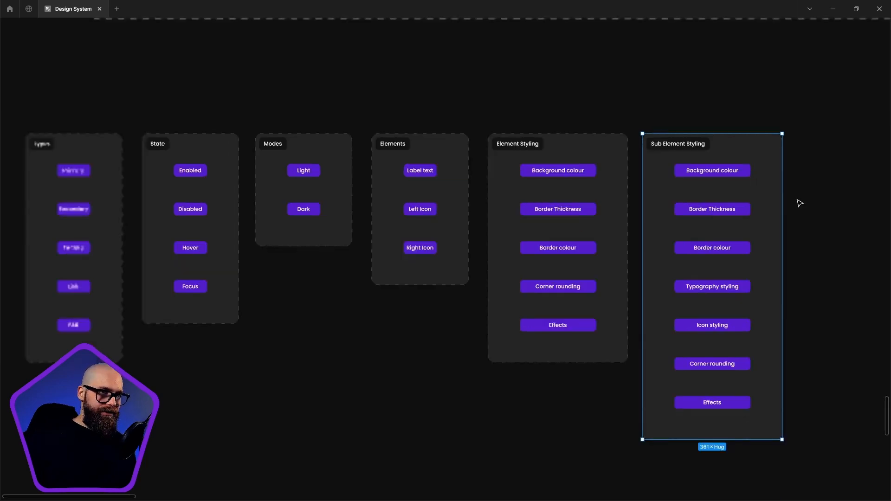
drag(654, 180, 313, 201)
scroll(543, 160, down, 2)
drag(545, 160, 194, 316)
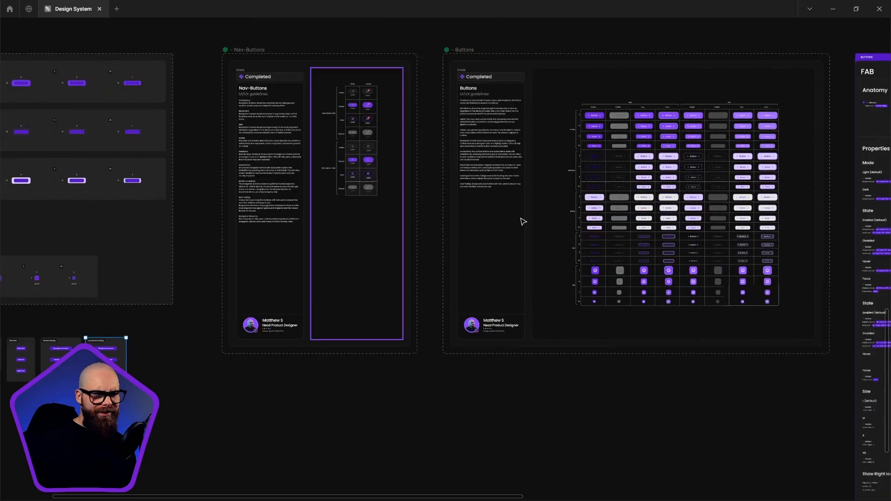
drag(605, 177, 414, 177)
scroll(477, 165, up, 3)
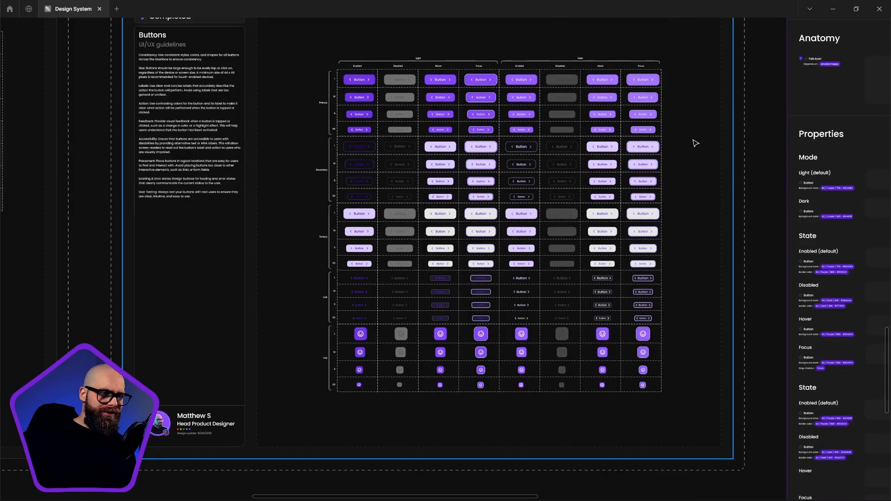
scroll(678, 161, up, 2)
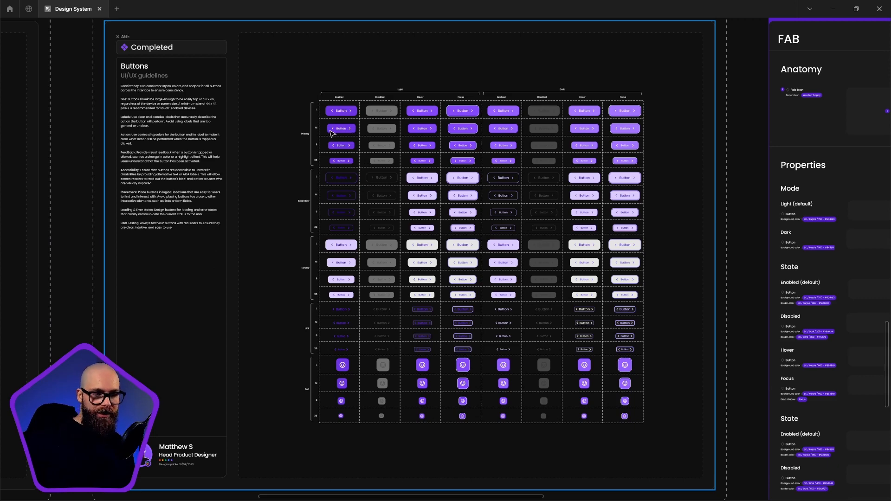
- Duplicate the Light Enabled Primary buttons in sizes L, M, S and XS to the empty canvas above the Buttons frame
scroll(327, 125, up, 5)
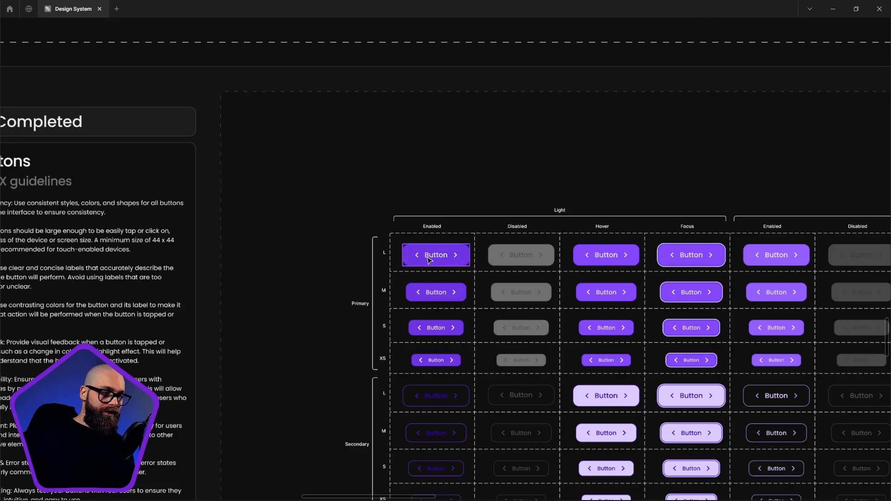
click(408, 255)
shift+click(409, 300)
shift+click(412, 332)
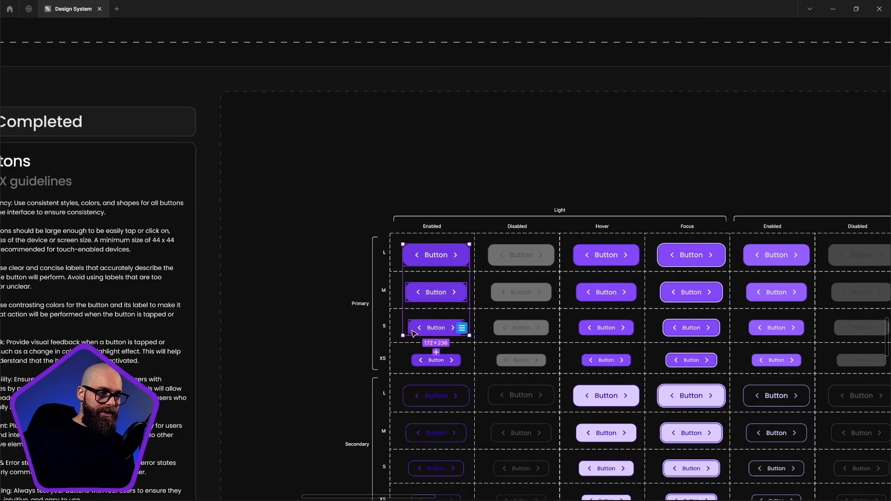
shift+click(414, 365)
scroll(439, 301, down, 4)
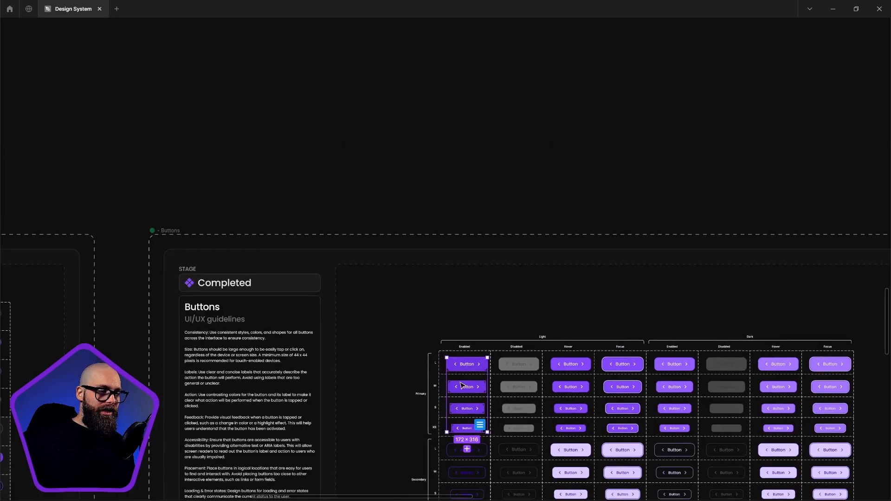
drag(466, 384, 467, 139)
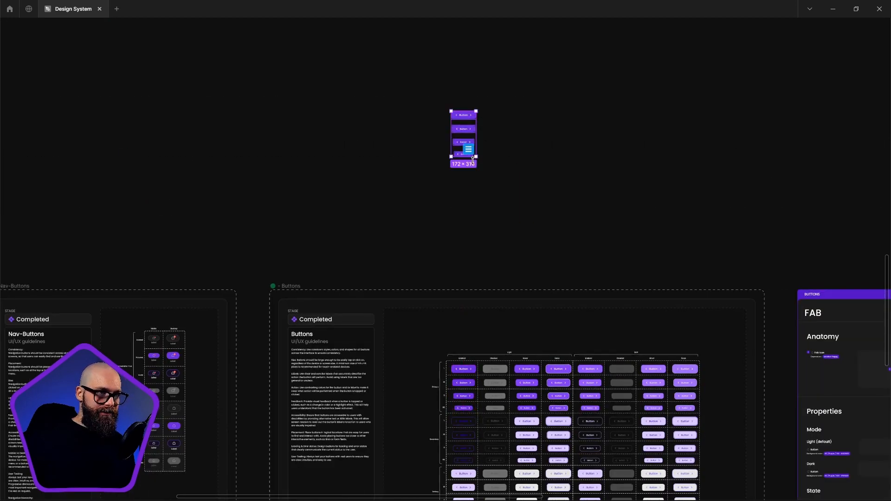
- Move the four copied Primary buttons to the empty area just before the Types card
scroll(466, 139, down, 5)
drag(548, 100, 193, 304)
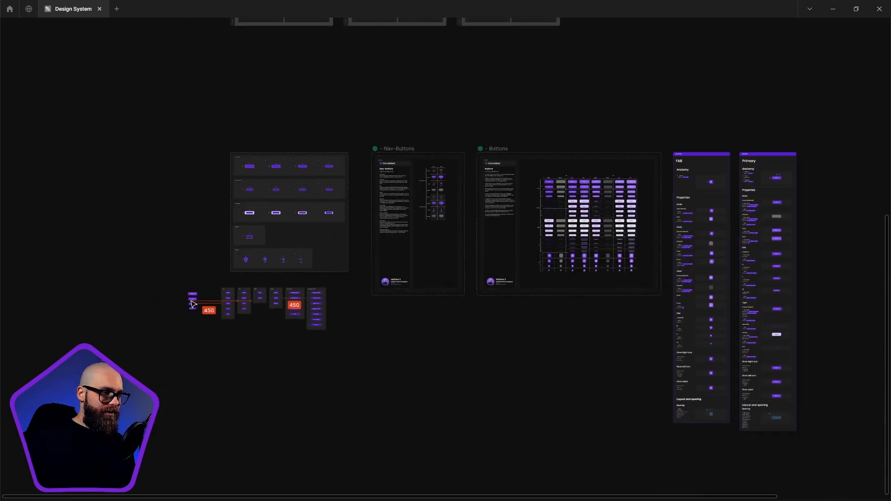
scroll(195, 303, up, 6)
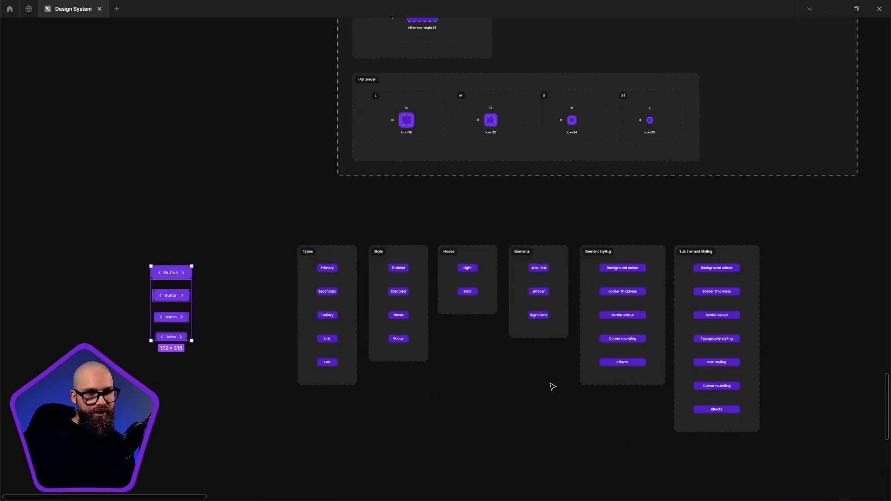
- Bring back the hidden interface and detach the four copied Primary buttons from their component
right_click(529, 369)
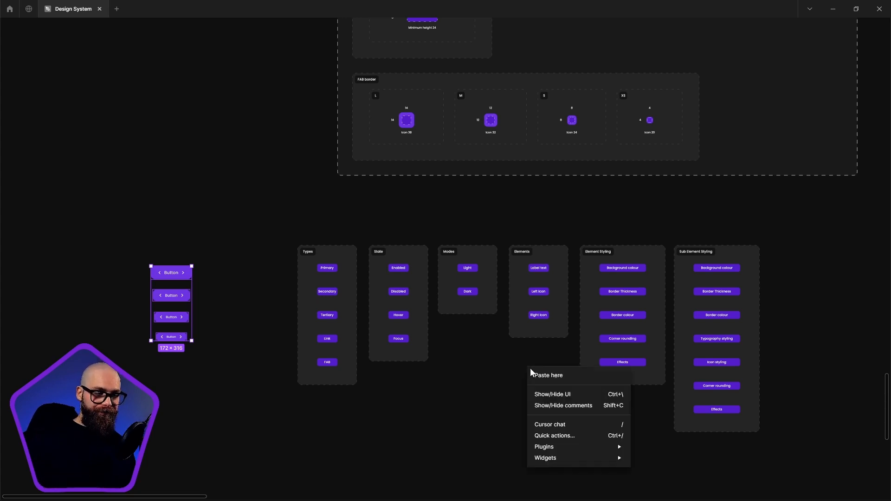
click(557, 393)
scroll(455, 266, left, 6)
scroll(455, 266, down, 2)
right_click(451, 185)
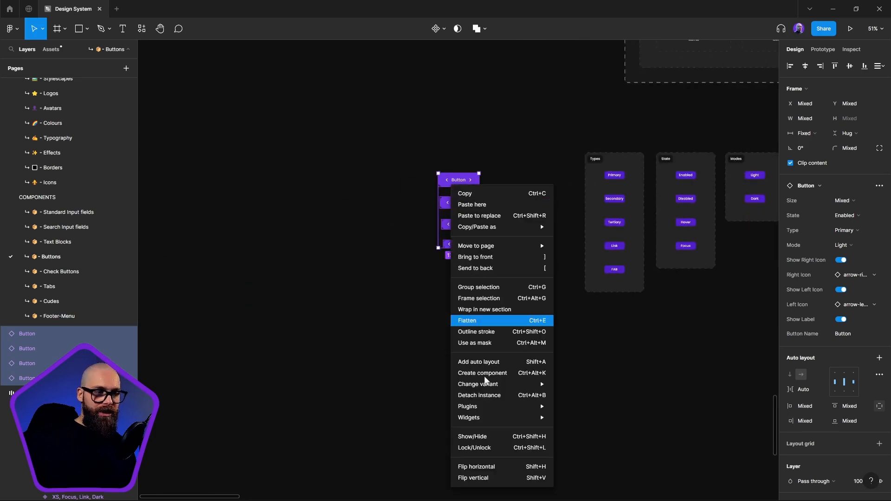
click(489, 395)
- Enlarge the layer list so the layers of all four detached buttons fit in it
scroll(475, 171, up, 8)
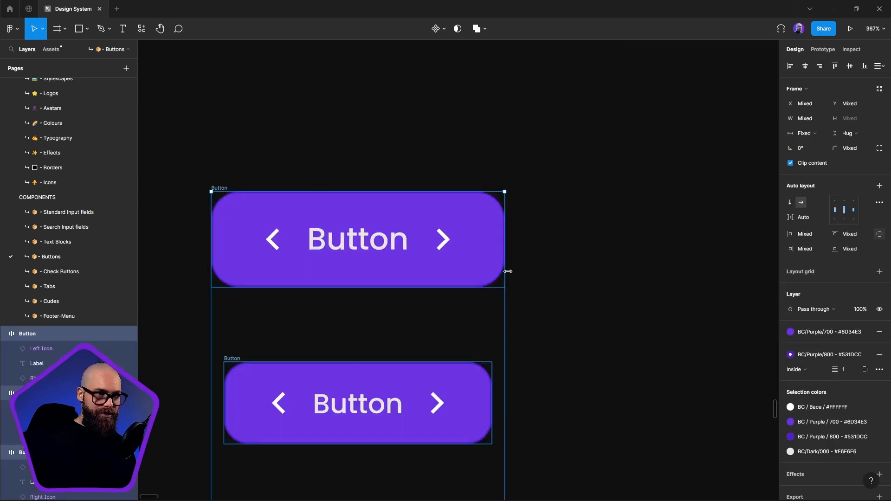
drag(508, 267, 562, 157)
scroll(562, 151, down, 3)
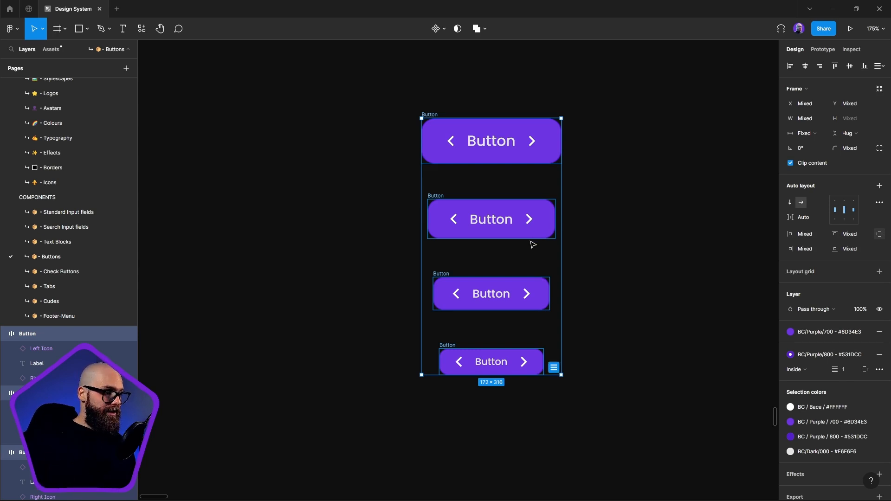
drag(115, 326, 114, 149)
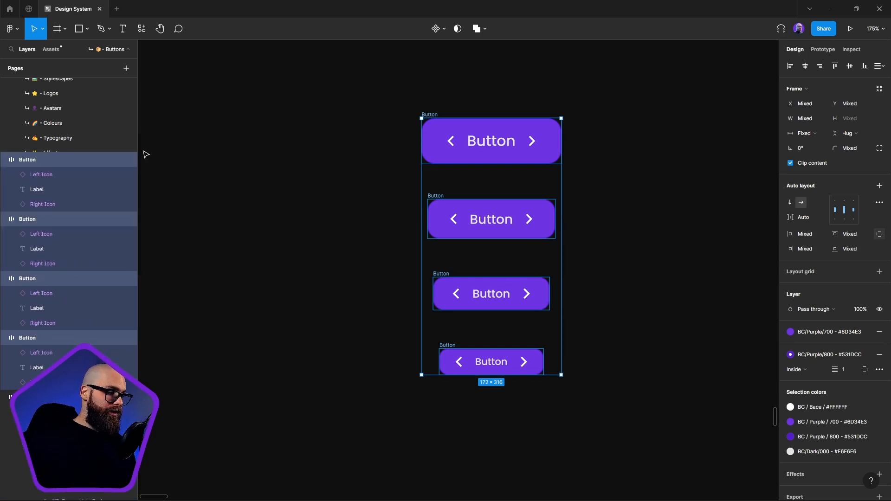
click(24, 155)
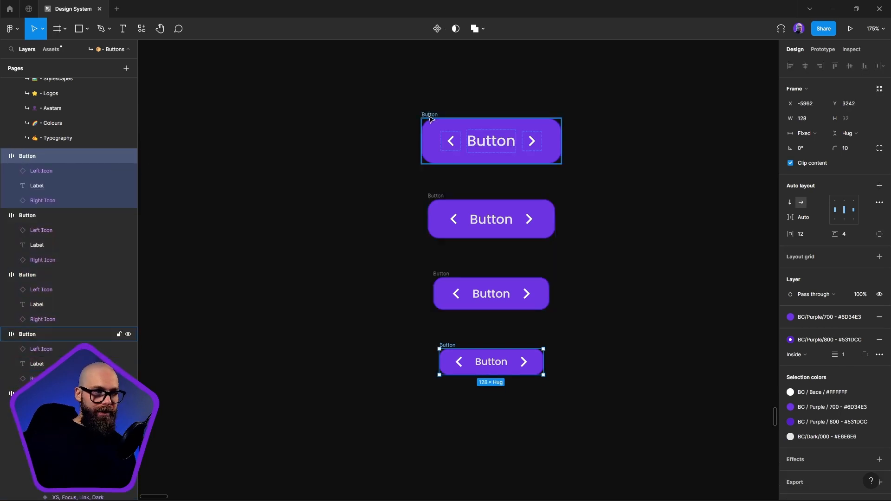
click(470, 142)
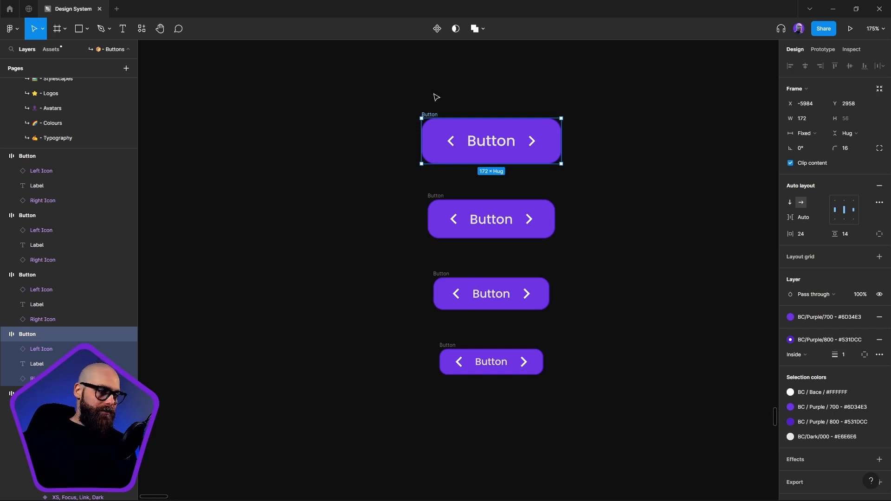
double_click(430, 115)
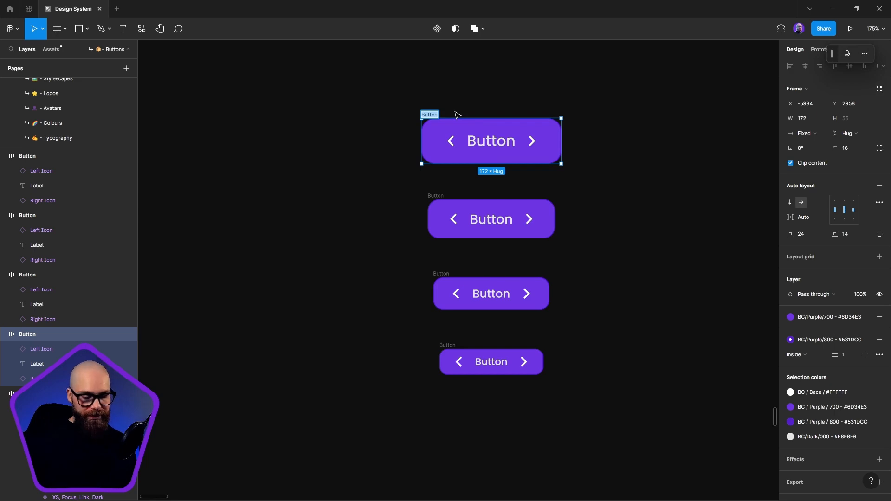
click(452, 118)
- Convert all four detached buttons into separate components with the Batch Create Component plugin
drag(368, 71, 607, 408)
right_click(624, 321)
mouse_move(636, 395)
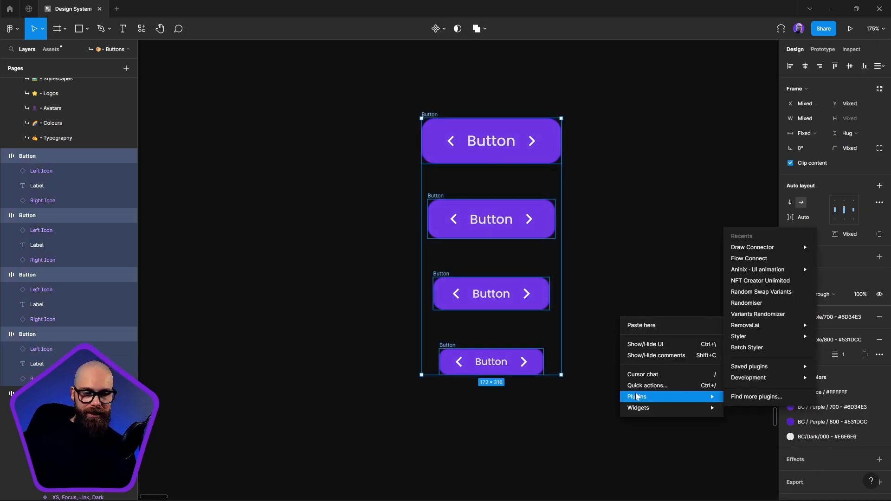
mouse_move(755, 373)
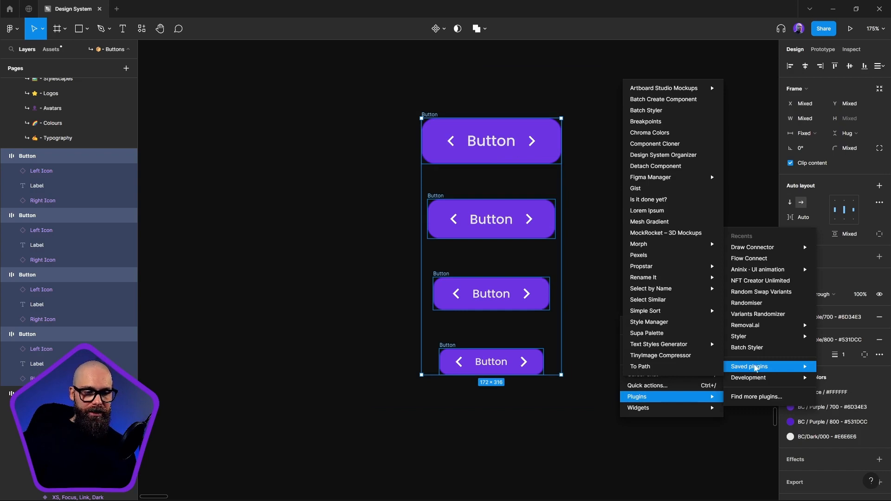
click(675, 107)
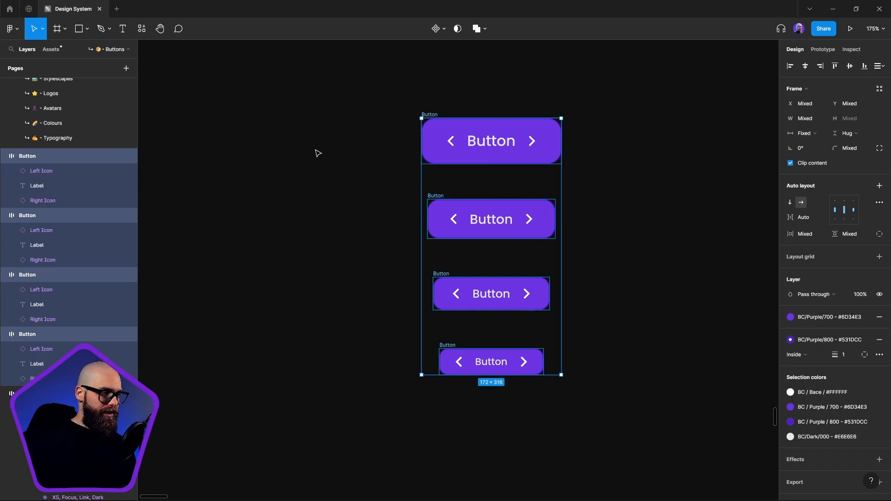
key(ctrl+alt+k)
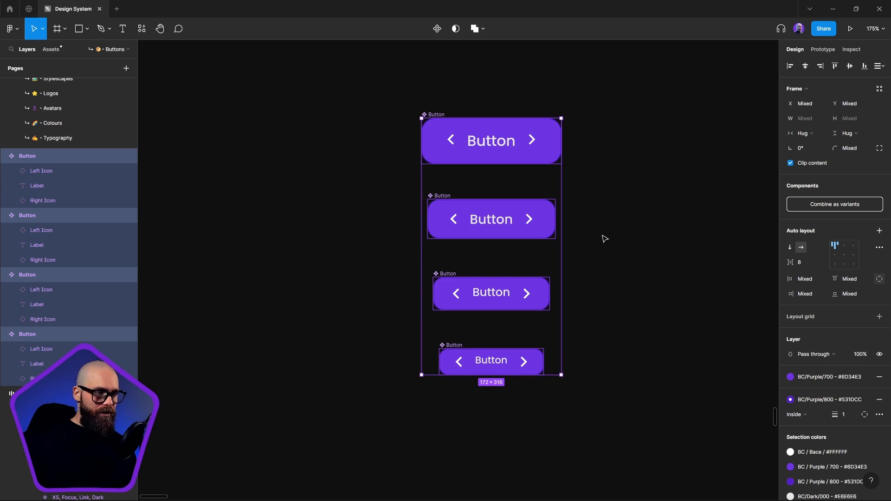
- Batch-rename the four button components by appending "-New" to their current name
double_click(441, 116)
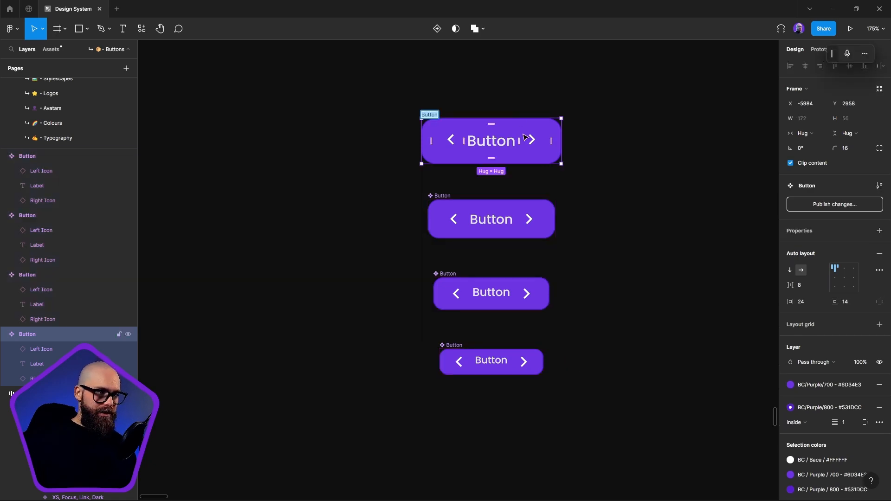
drag(371, 56, 660, 441)
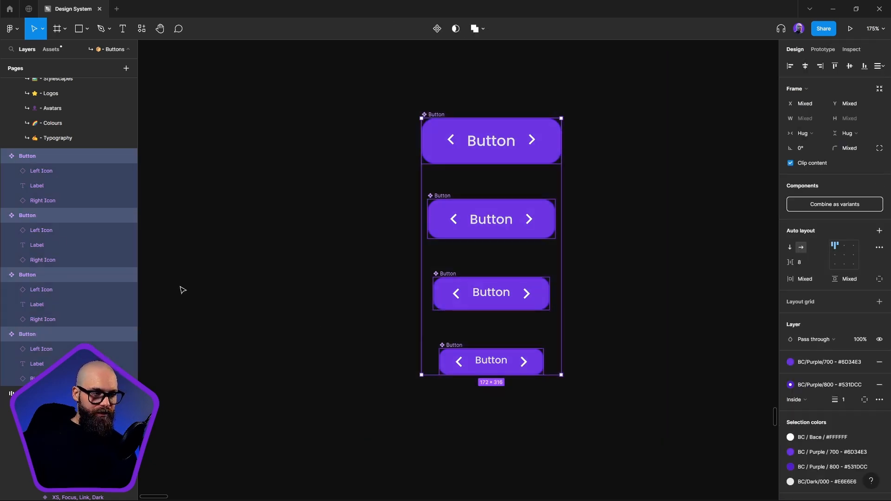
right_click(27, 158)
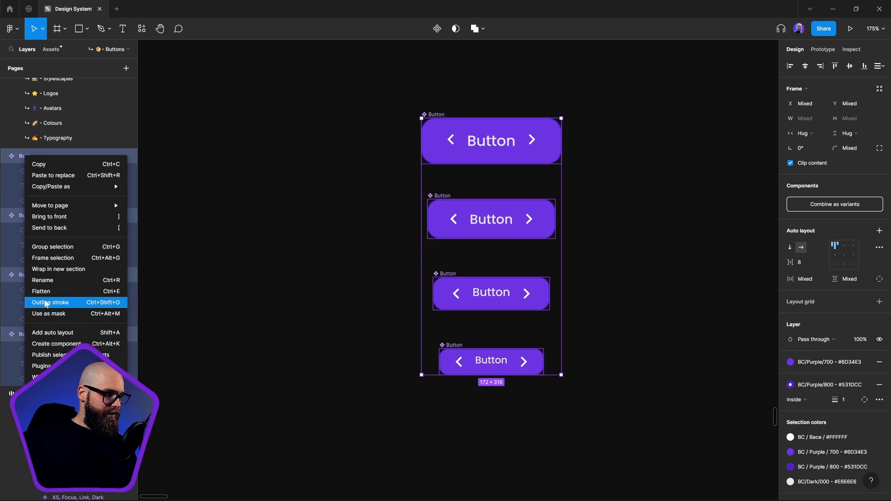
click(43, 280)
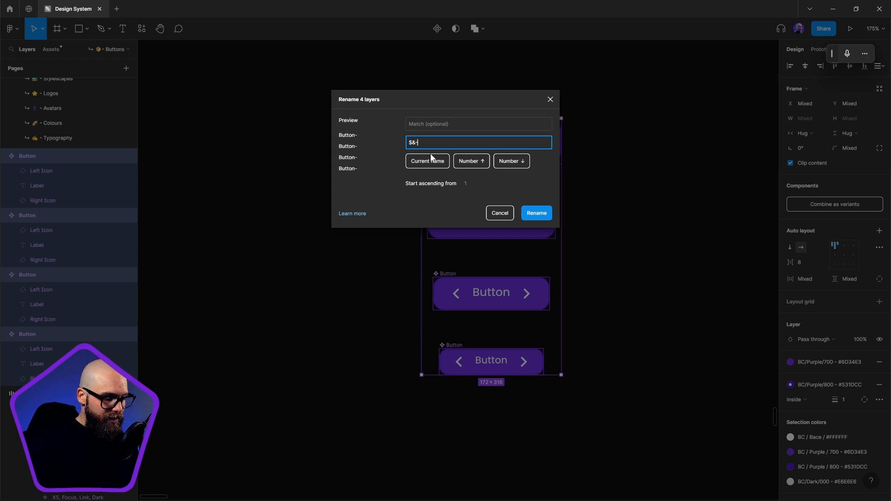
text(New)
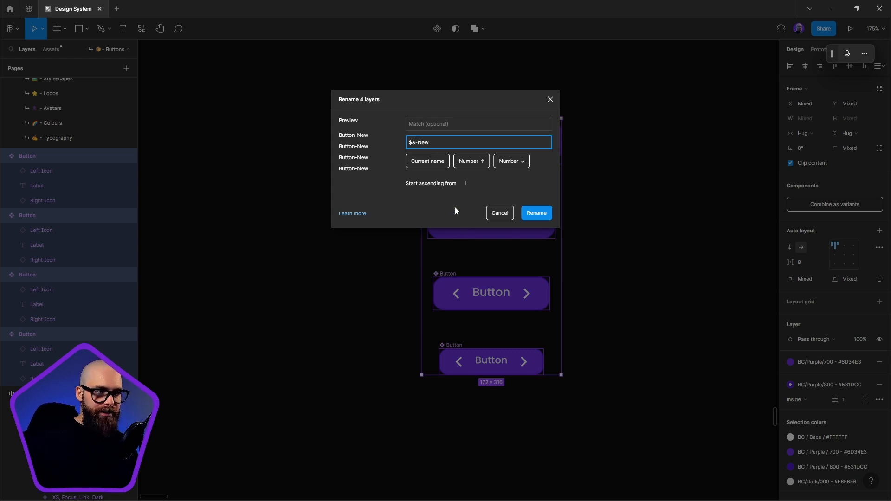
click(548, 213)
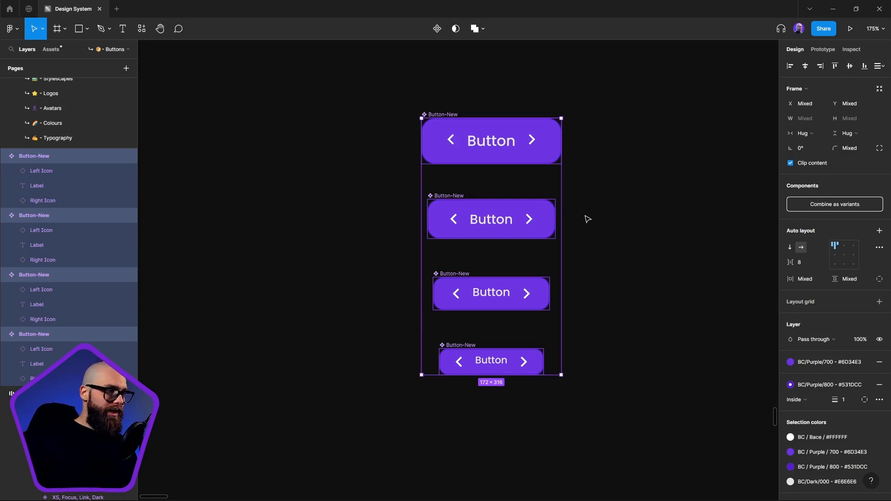
- Batch-rename the four button components by putting a "." before their current name, and combine them as variants
right_click(39, 159)
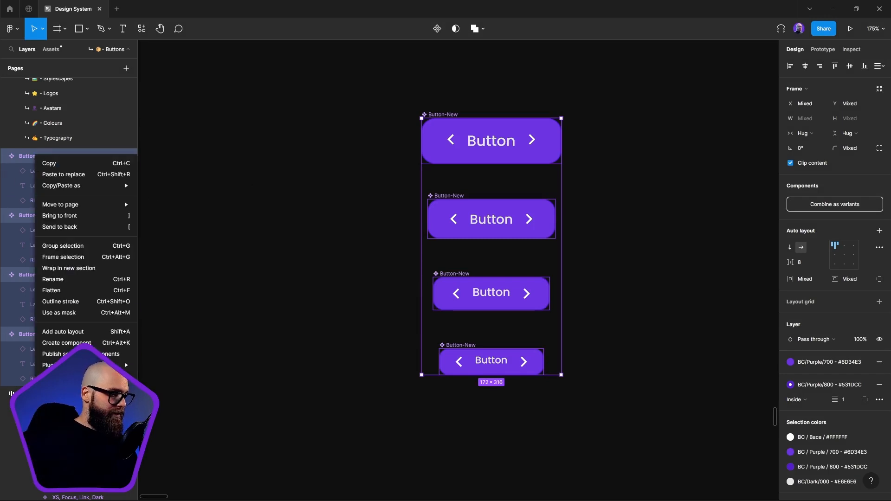
click(73, 279)
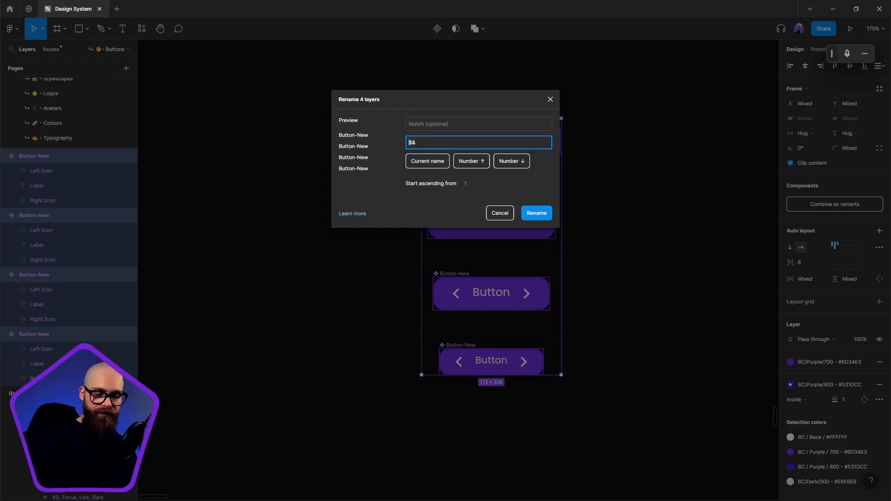
text(.)
click(399, 196)
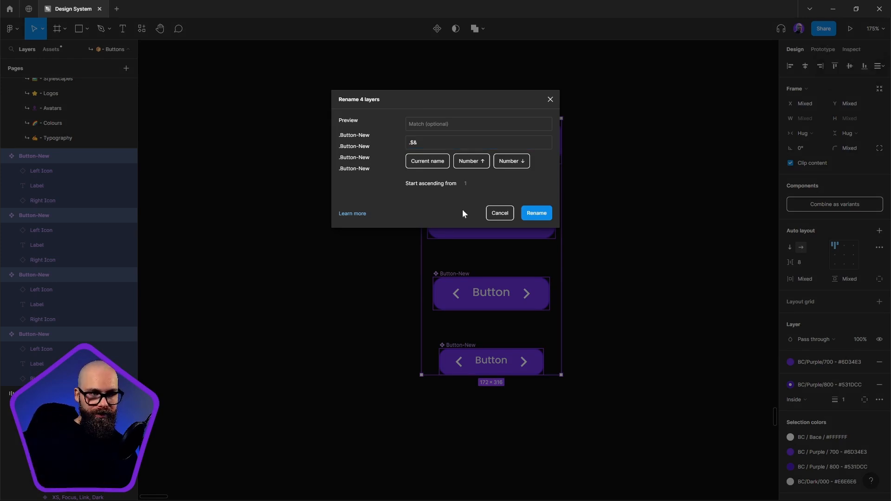
click(532, 214)
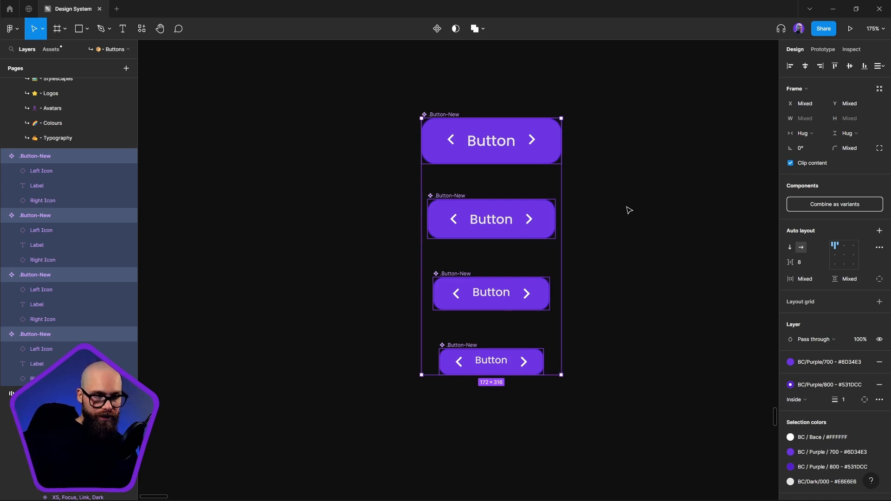
click(850, 205)
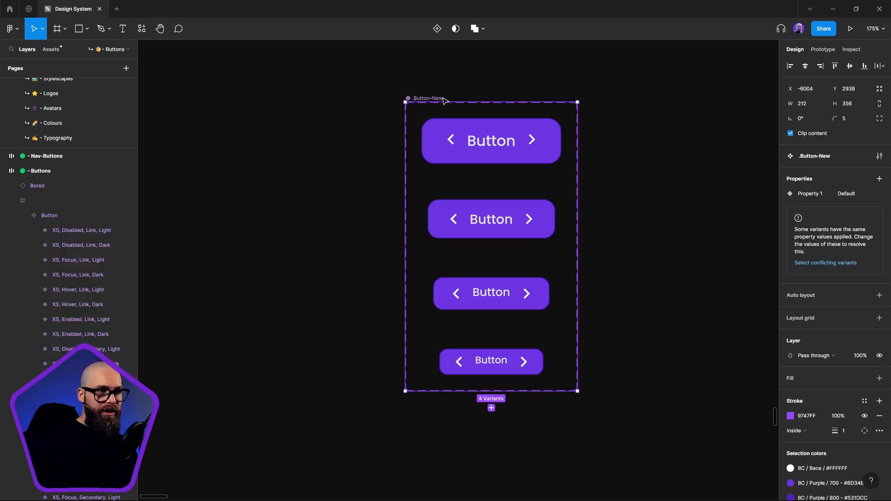
- Set the Property 1 value of the largest button variant to L and of the second-largest to M
click(520, 140)
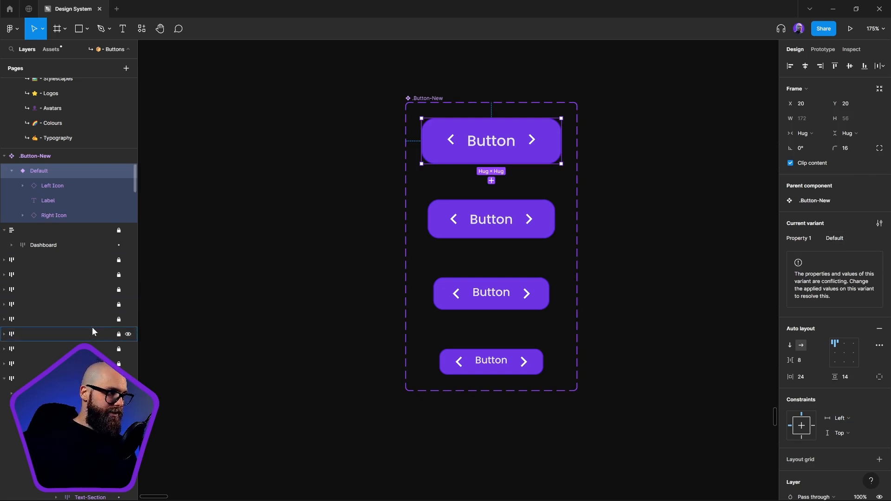
click(831, 238)
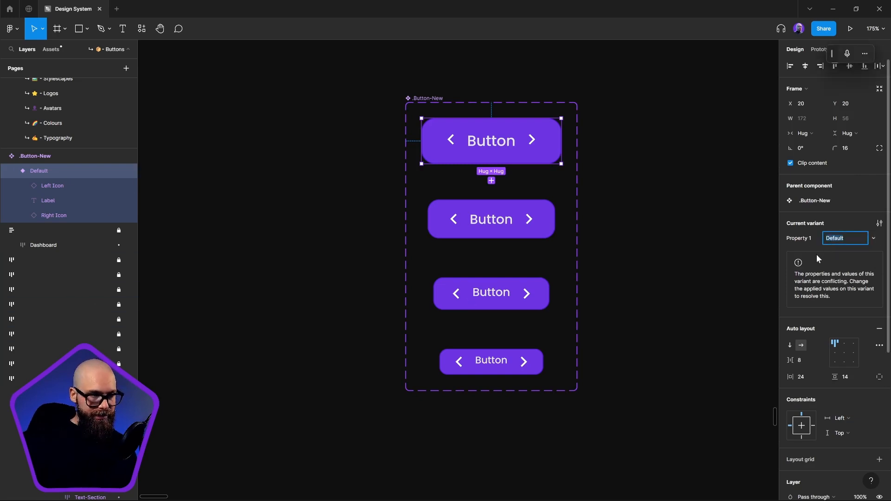
text(L)
key(Return)
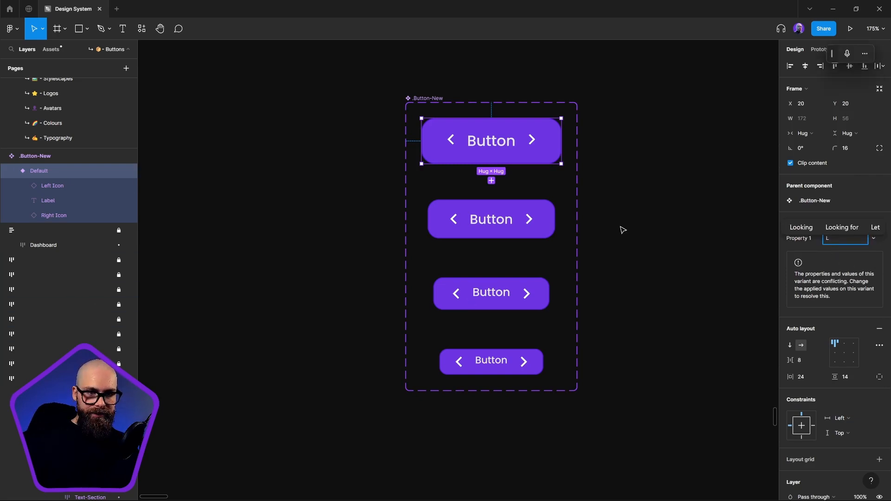
click(534, 211)
click(850, 237)
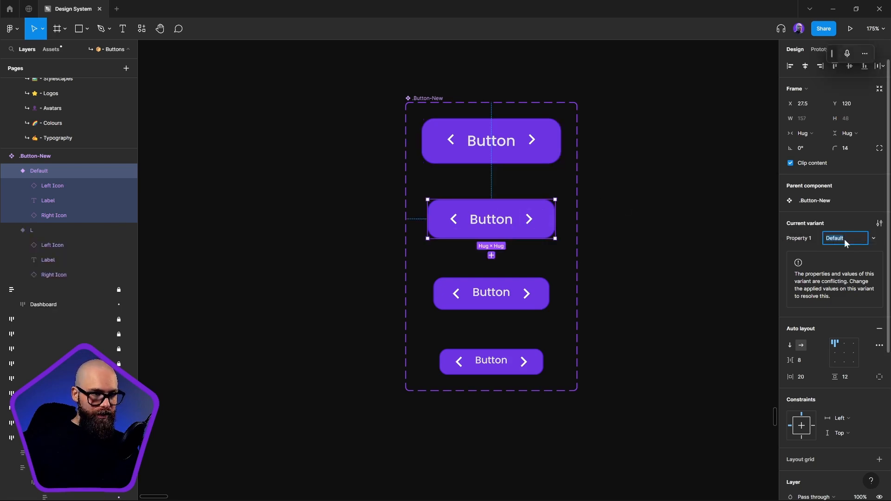
text(M)
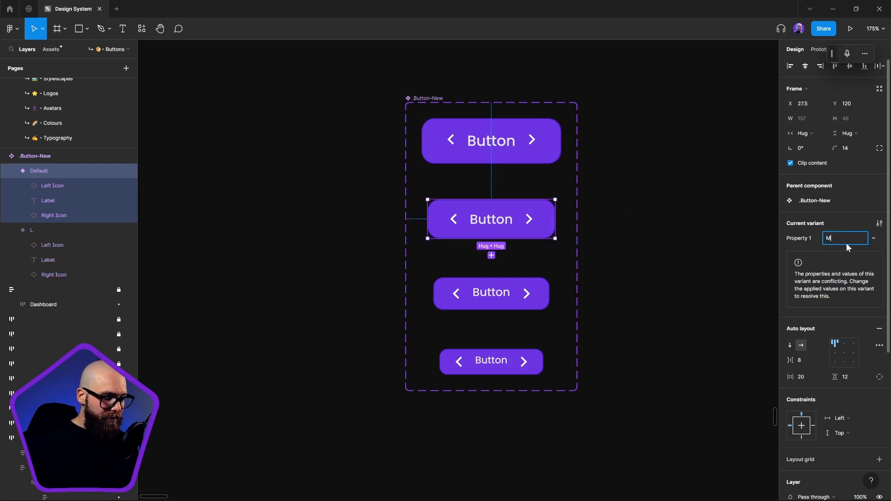
click(656, 259)
- Set the Property 1 value of the third button variant to S and of the smallest to XS
click(464, 300)
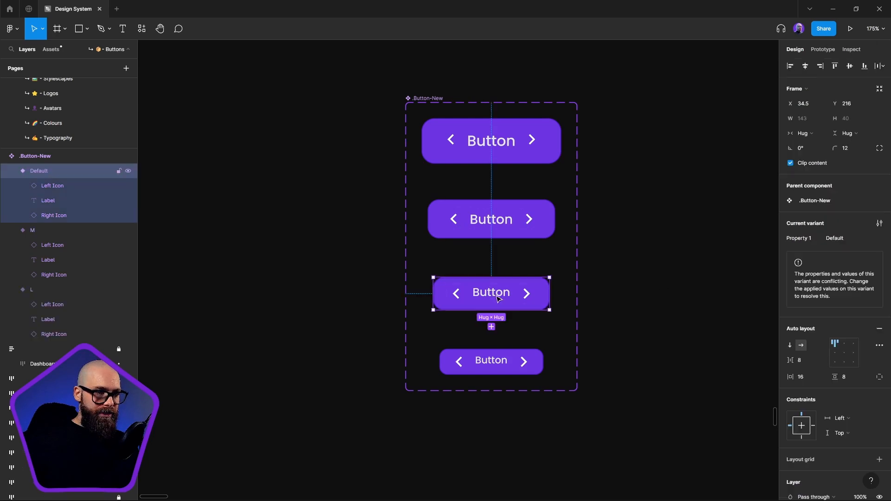
click(855, 240)
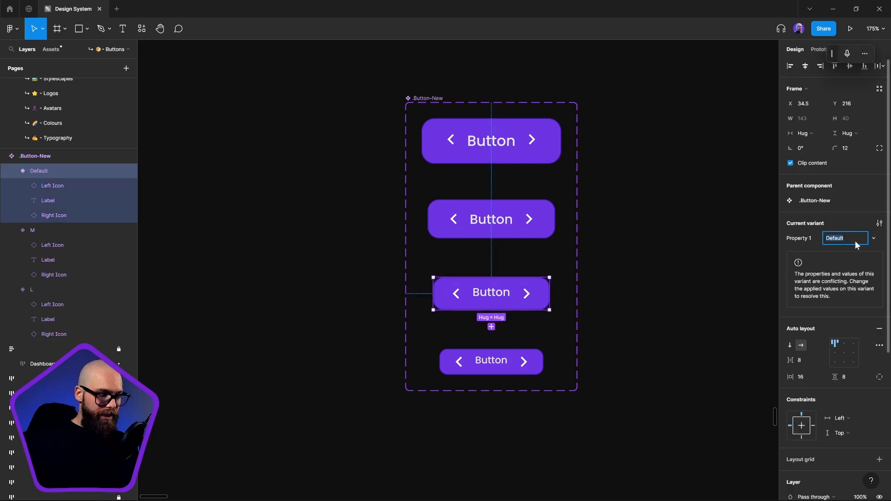
text(S)
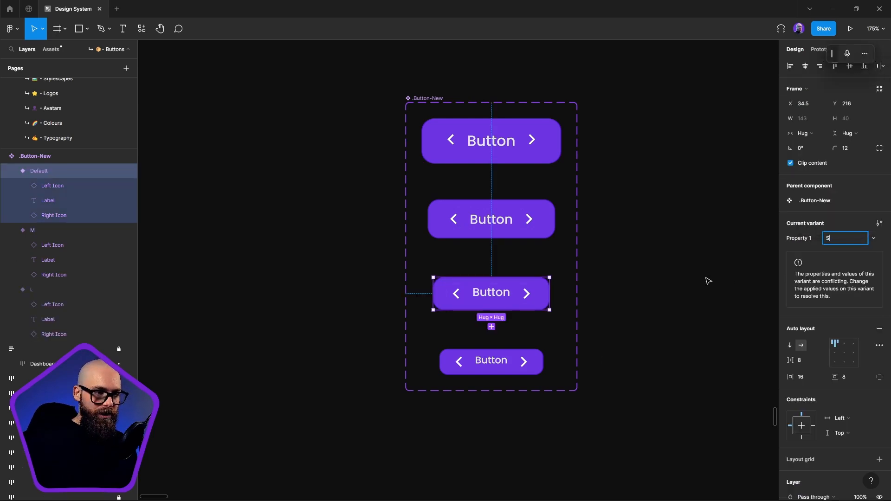
click(706, 280)
click(464, 361)
click(850, 238)
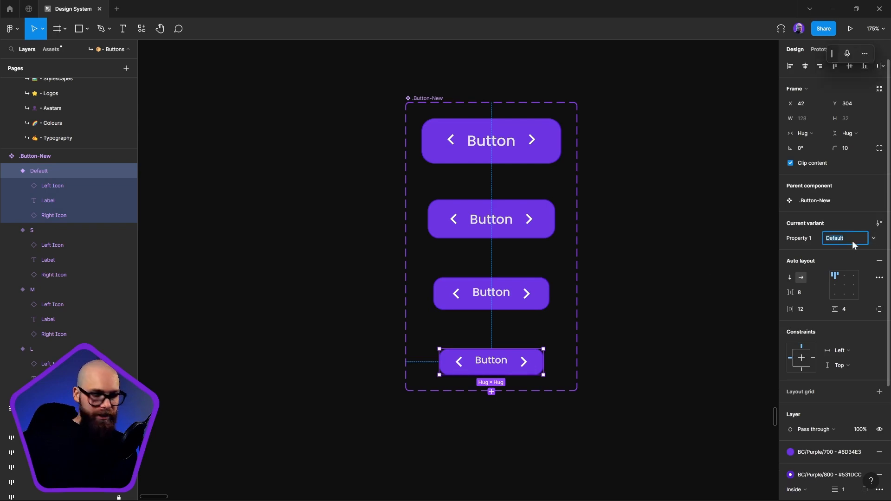
text(XS)
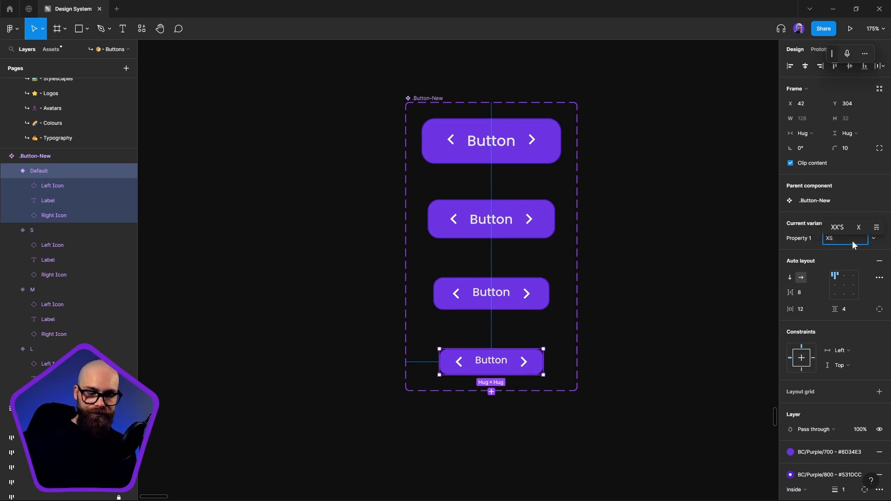
key(Return)
- Rename the variant property Property 1 as Size
double_click(804, 238)
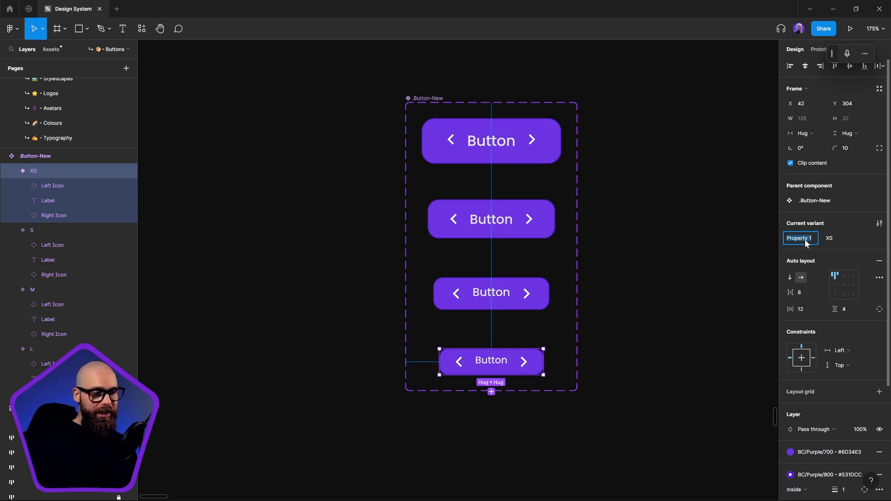
text(Size)
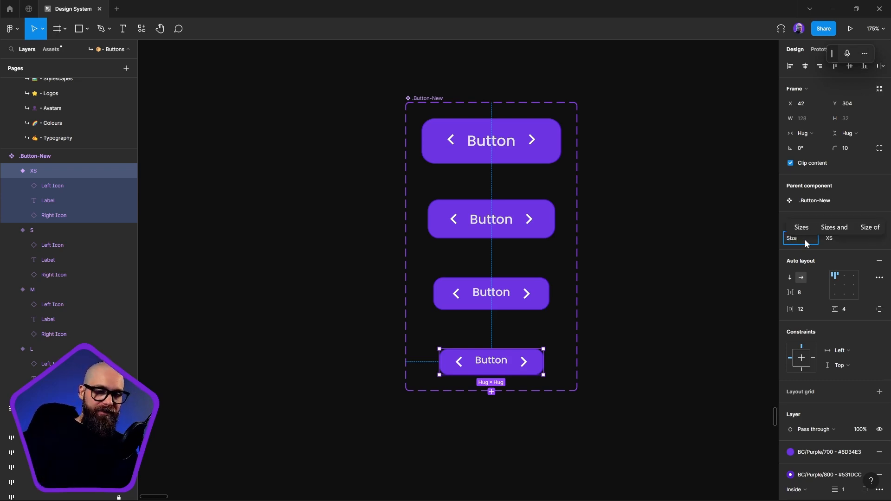
key(Return)
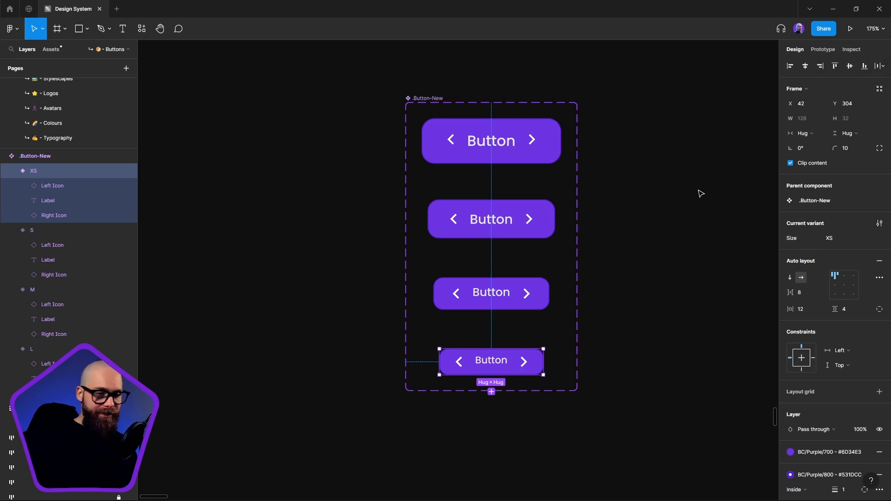
click(697, 193)
- Examine the completed Buttons sheet for how types, sizes, states and light and dark modes are laid out
scroll(692, 195, down, 5)
drag(707, 170, 230, 380)
scroll(353, 282, down, 5)
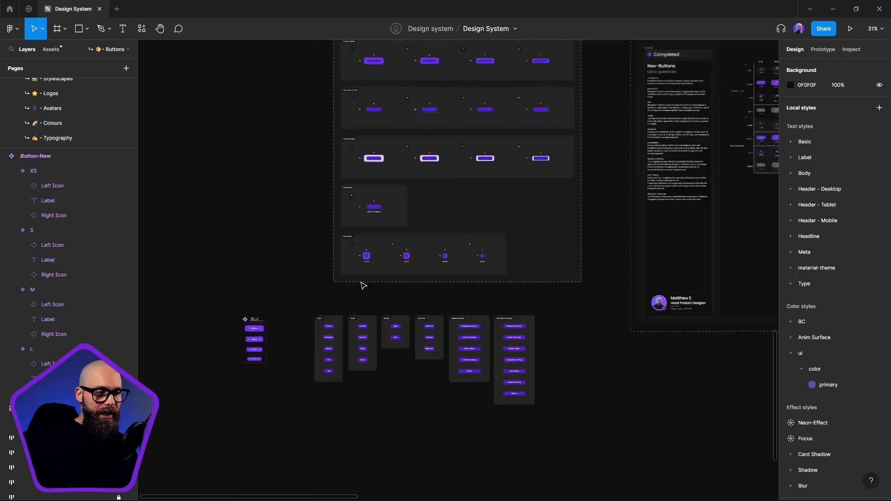
drag(531, 212, 205, 228)
scroll(445, 218, up, 4)
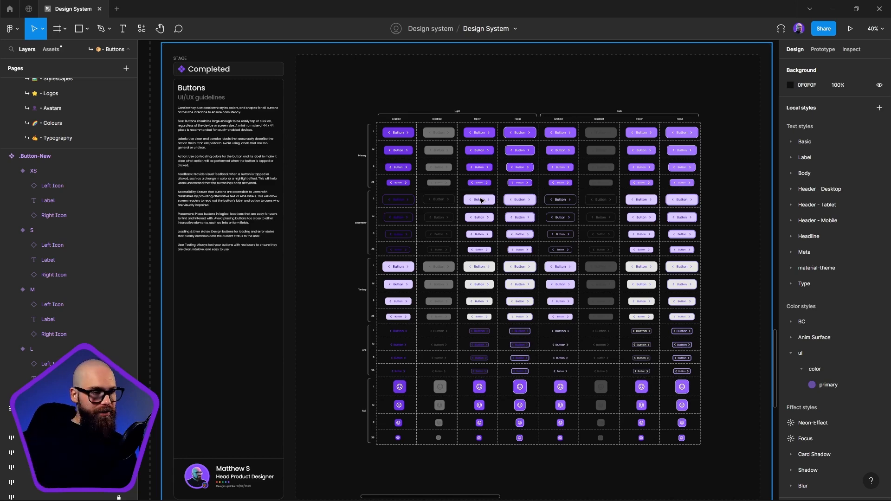
scroll(424, 201, down, 5)
drag(424, 201, 882, 95)
scroll(464, 209, up, 7)
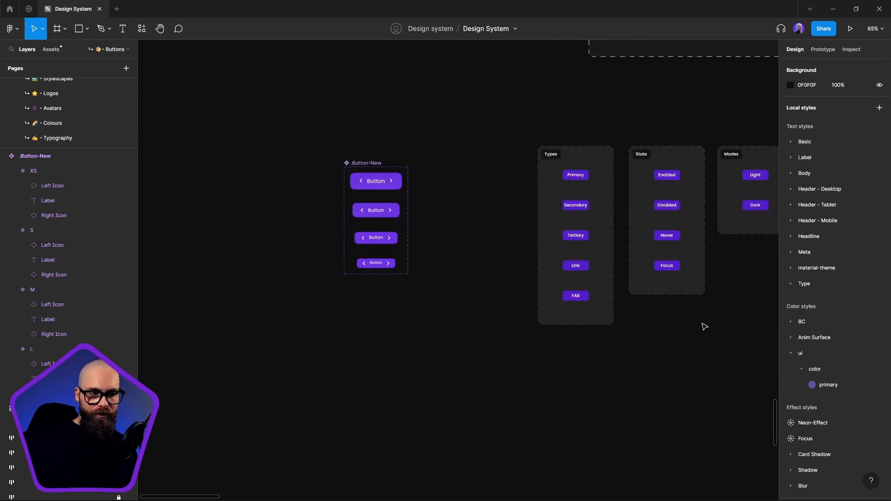
- Examine the Primary, Secondary, Tertiary, Link and FAB border cards for their padding and sizes, with the .Button-New set selected
click(371, 163)
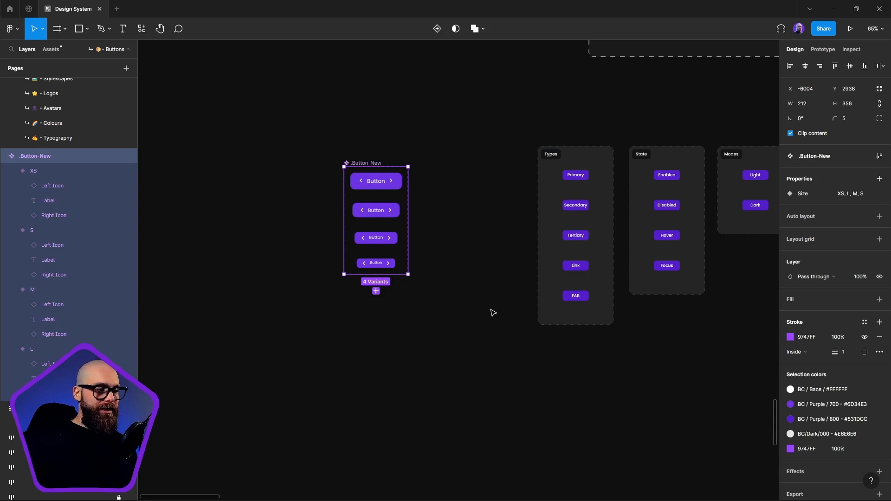
scroll(547, 215, down, 3)
scroll(622, 125, up, 3)
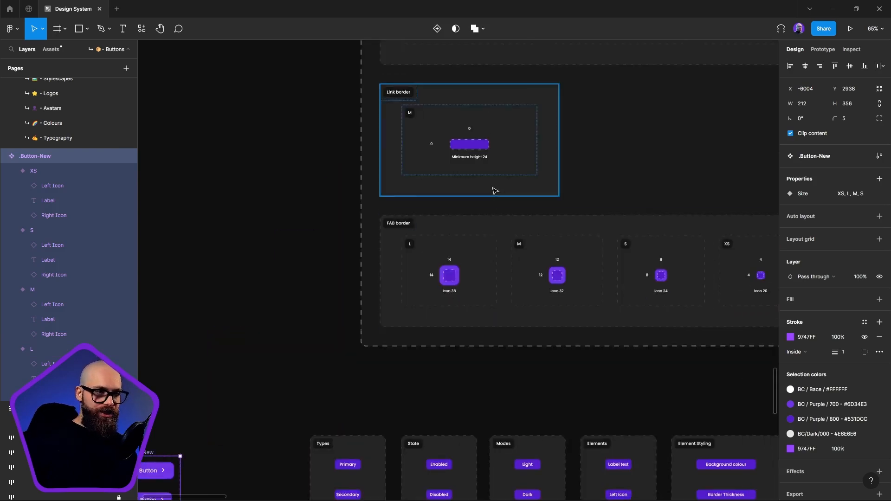
scroll(325, 190, down, 2)
scroll(485, 206, up, 2)
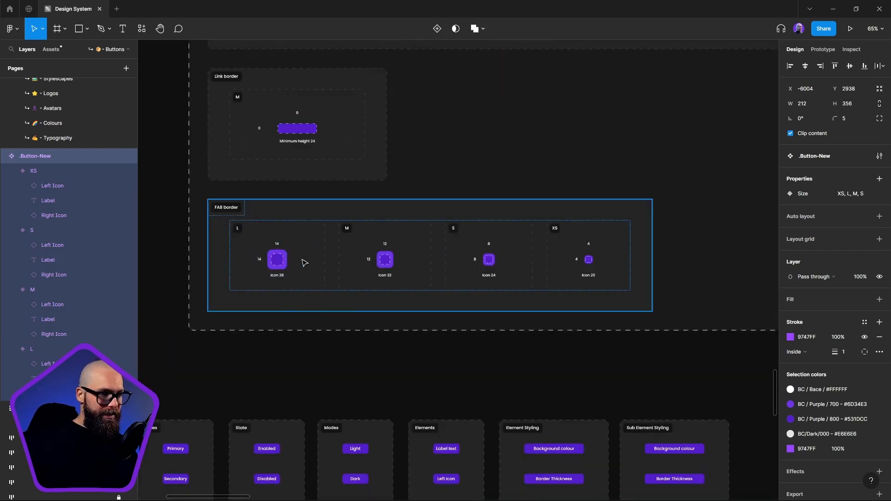
scroll(514, 207, up, 5)
scroll(581, 360, left, 2)
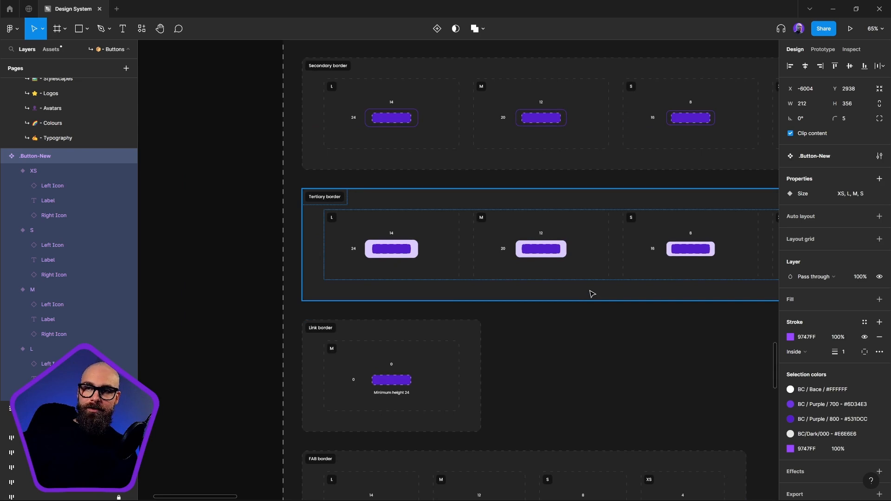
scroll(568, 204, up, 4)
scroll(491, 315, right, 4)
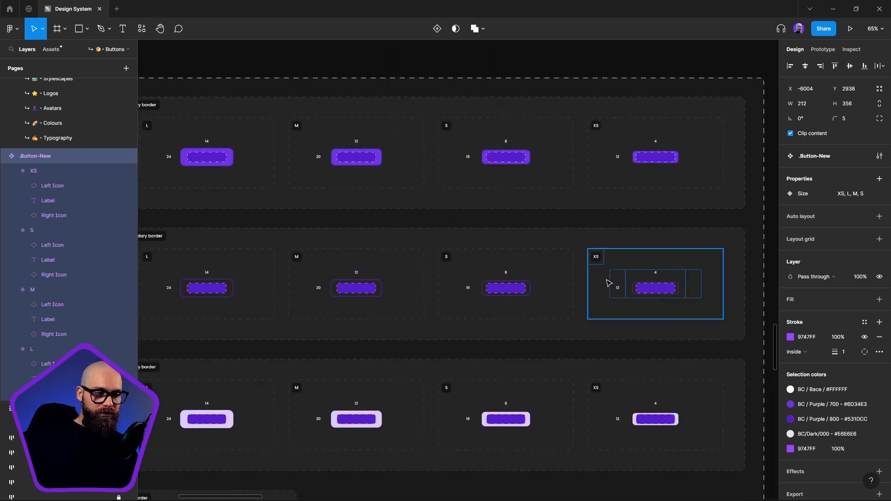
scroll(650, 232, down, 3)
scroll(659, 235, down, 2)
scroll(666, 239, left, 2)
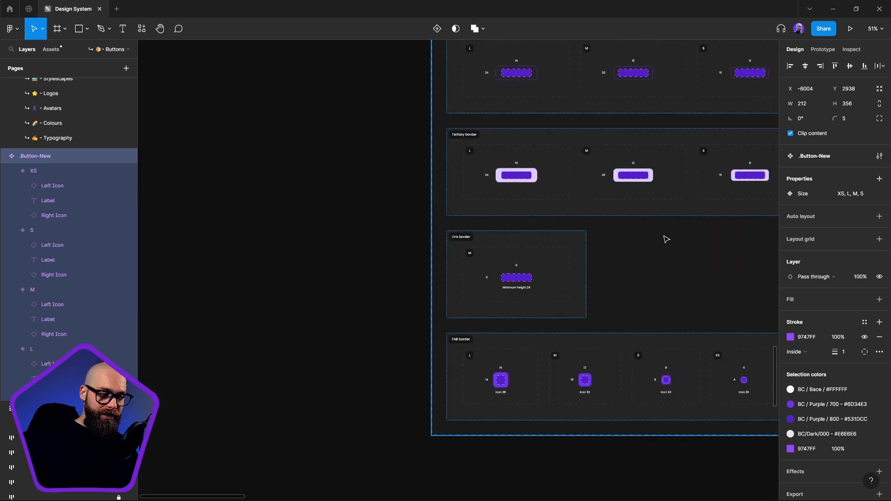
scroll(551, 284, down, 3)
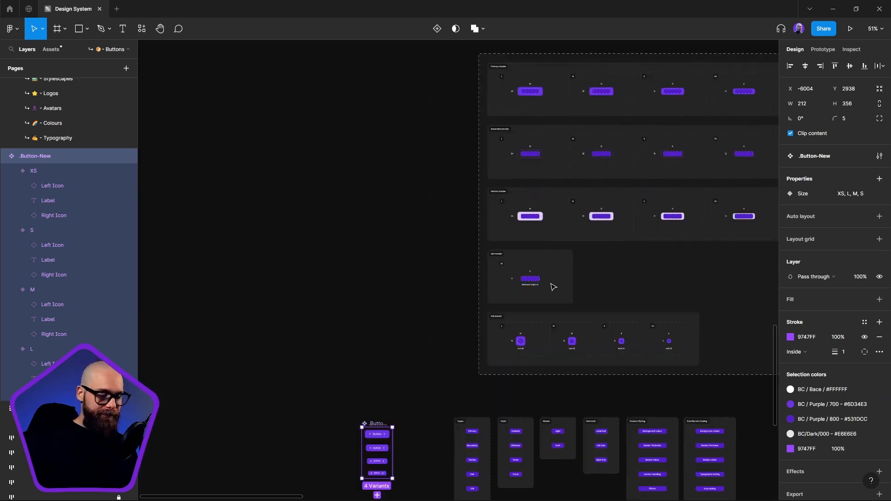
- Move the .Button-New component set away from the property cards to about X -6917, Y 2937
scroll(551, 285, down, 5)
scroll(551, 284, left, 3)
scroll(555, 152, up, 5)
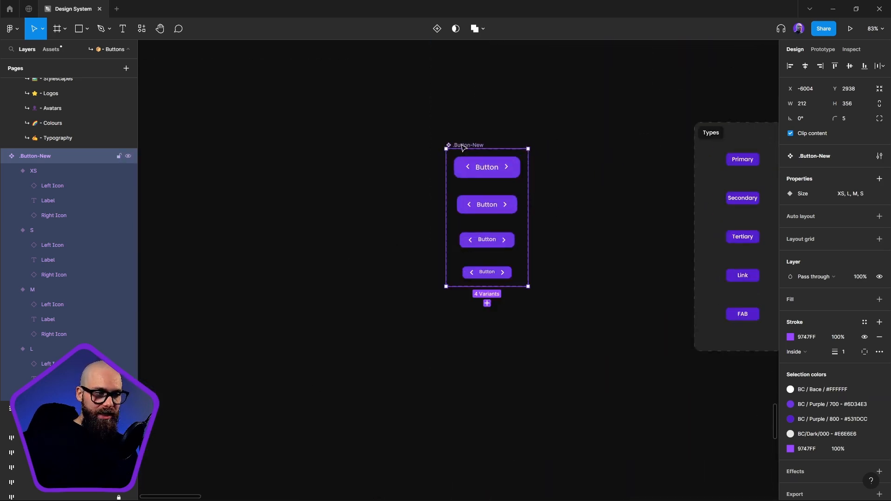
scroll(727, 156, left, 3)
scroll(728, 155, up, 1)
scroll(638, 151, right, 3)
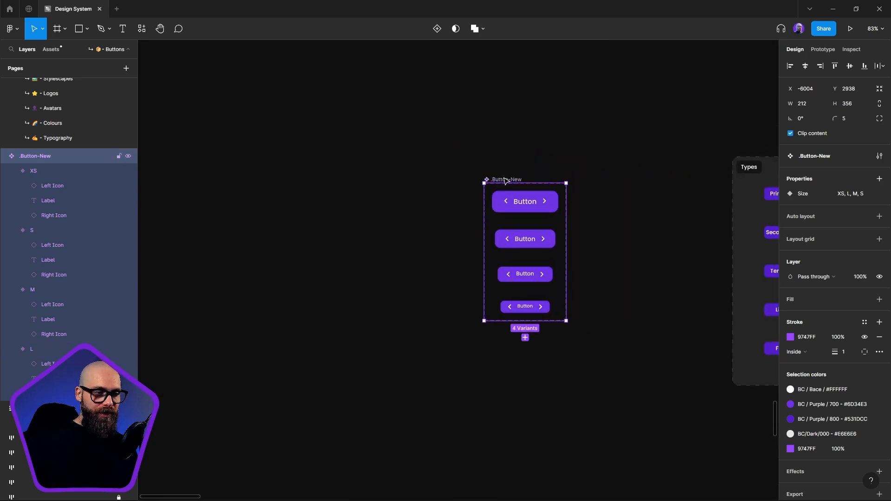
drag(504, 180, 227, 178)
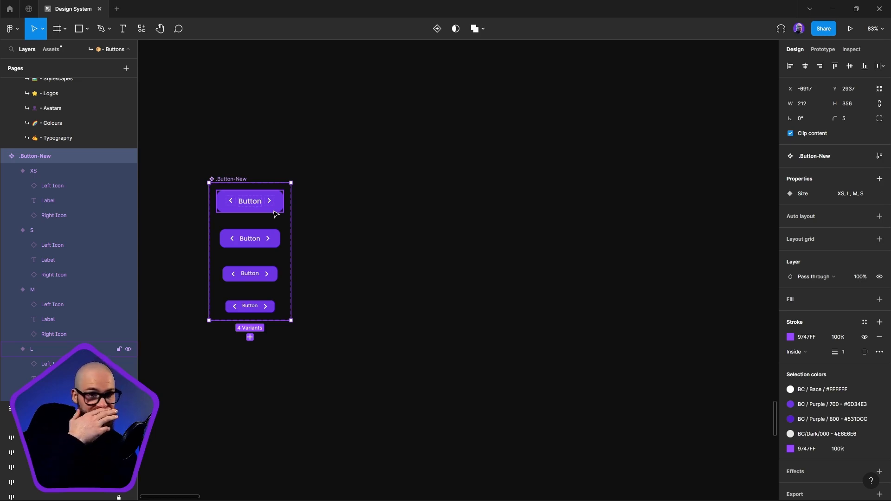
click(440, 182)
- Place an instance of the L button beside the component set at about X -6536, Y 2957, and wrap it in a frame
click(253, 206)
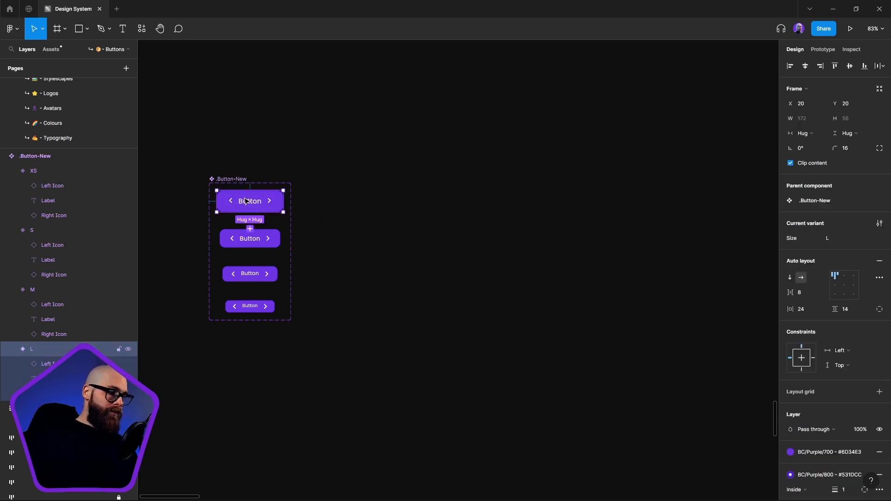
drag(242, 202, 381, 190)
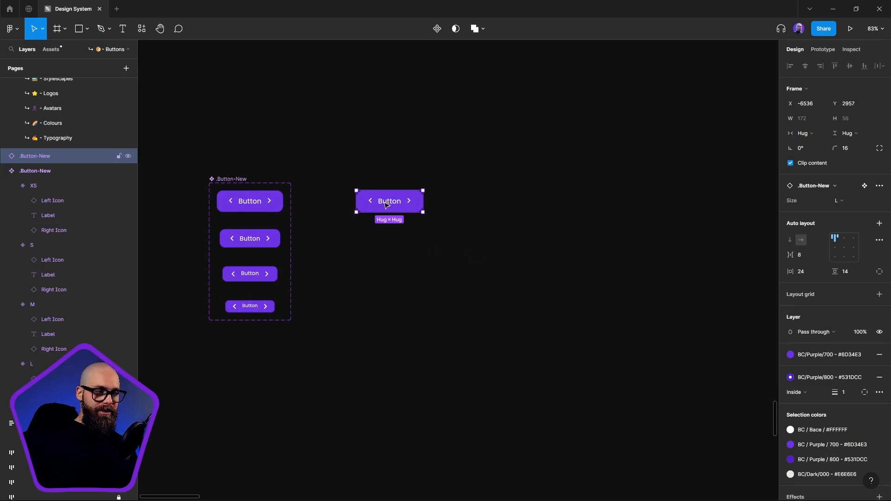
right_click(401, 199)
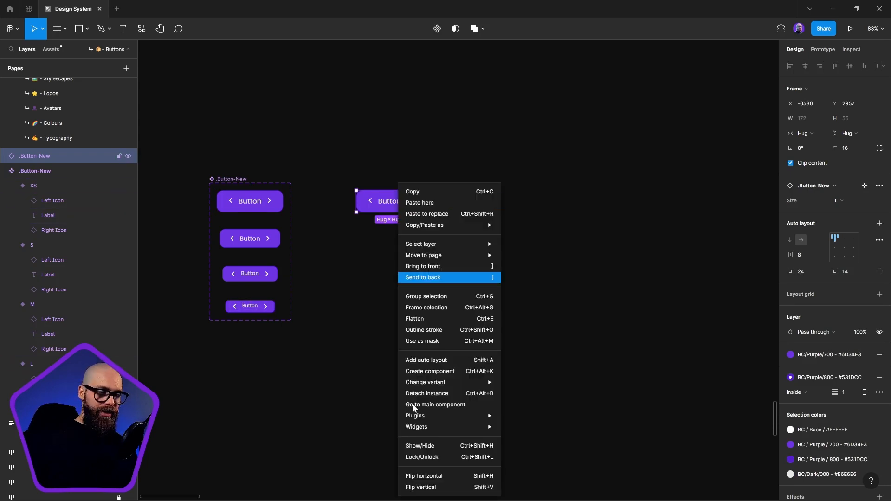
click(429, 309)
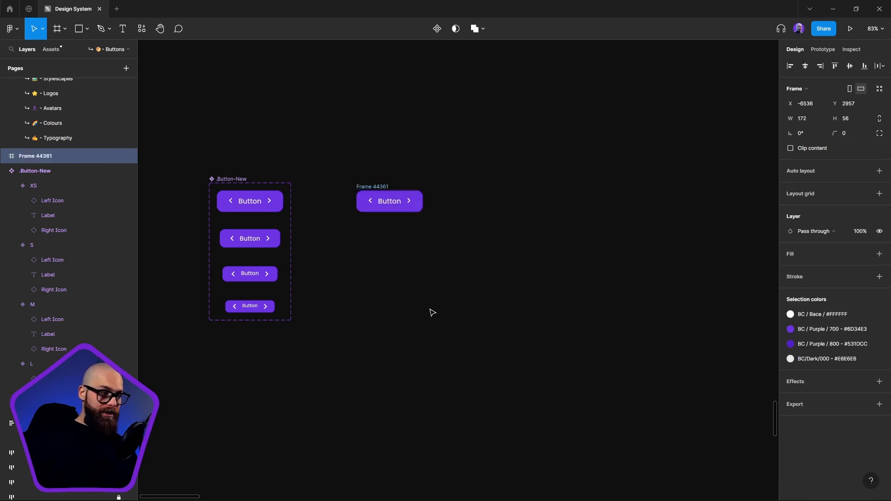
- Rename the frame around the button instance as Button-Types, copying the word Types from the Types card
drag(648, 216, 101, 225)
scroll(475, 116, right, 3)
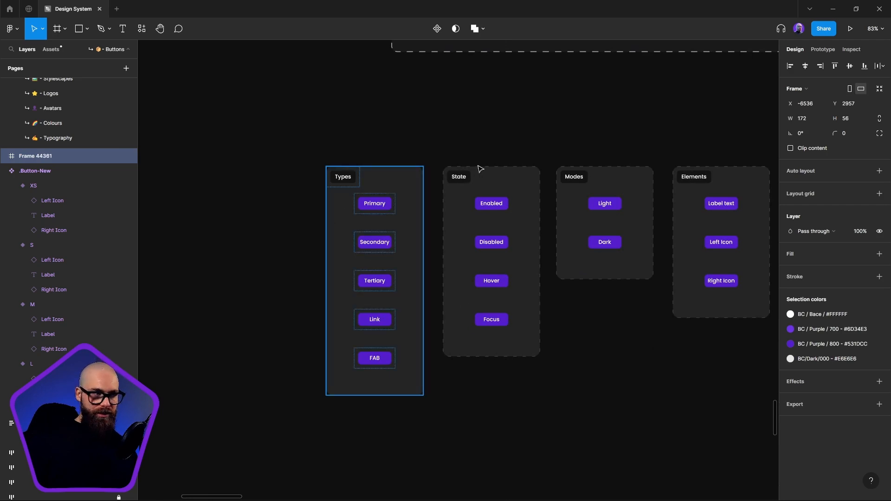
double_click(345, 179)
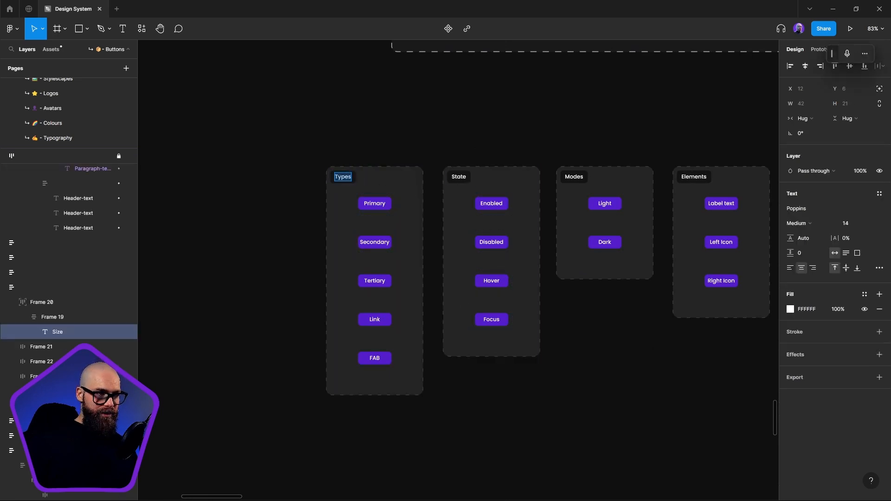
drag(288, 310, 465, 251)
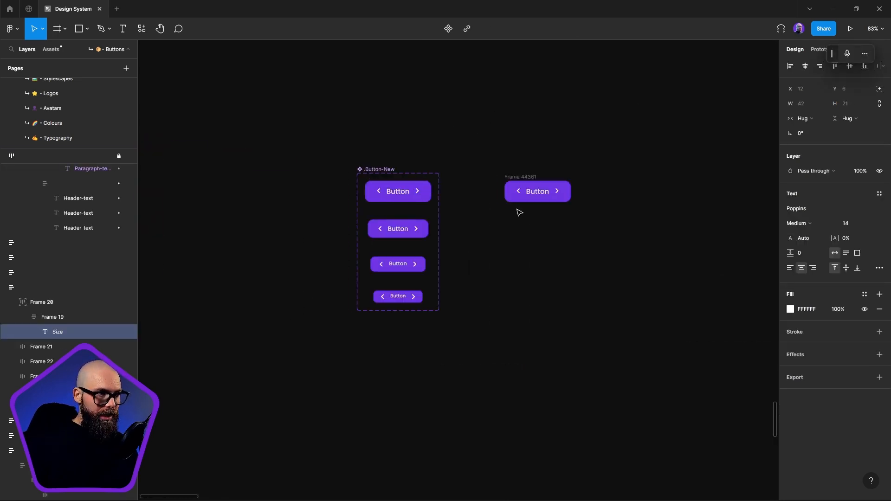
double_click(528, 178)
text(Types)
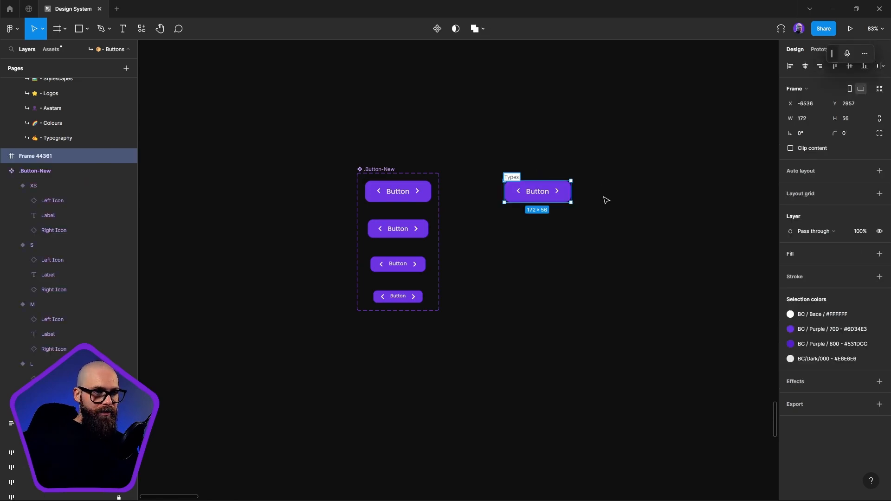
key(Home)
text(Button)
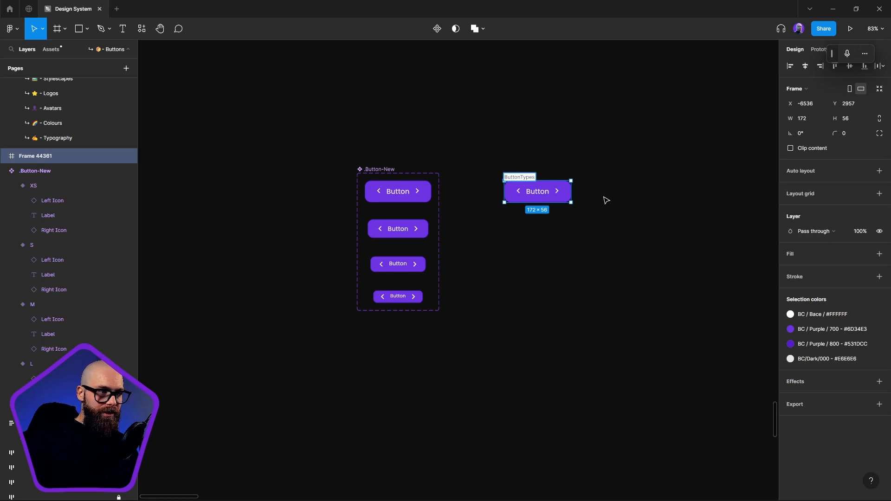
text(-)
click(606, 201)
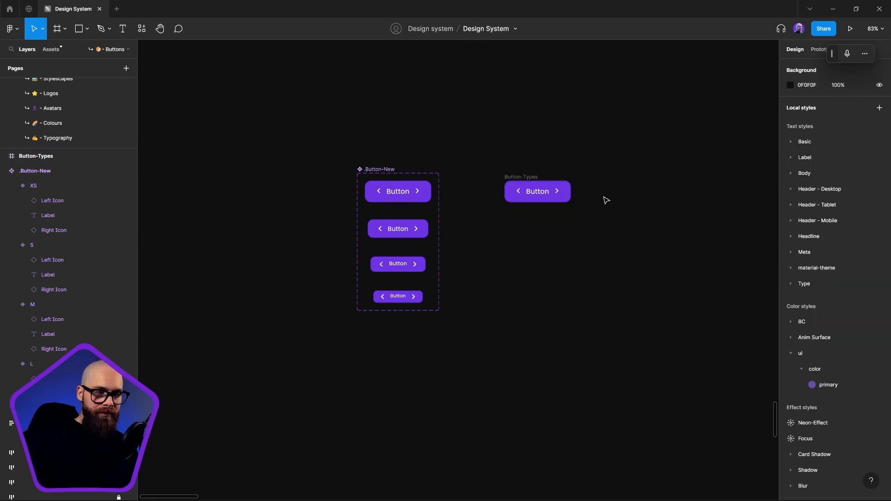
- Convert the Button-Types frame into a component and add a variant property to it
right_click(530, 176)
mouse_move(566, 406)
click(566, 385)
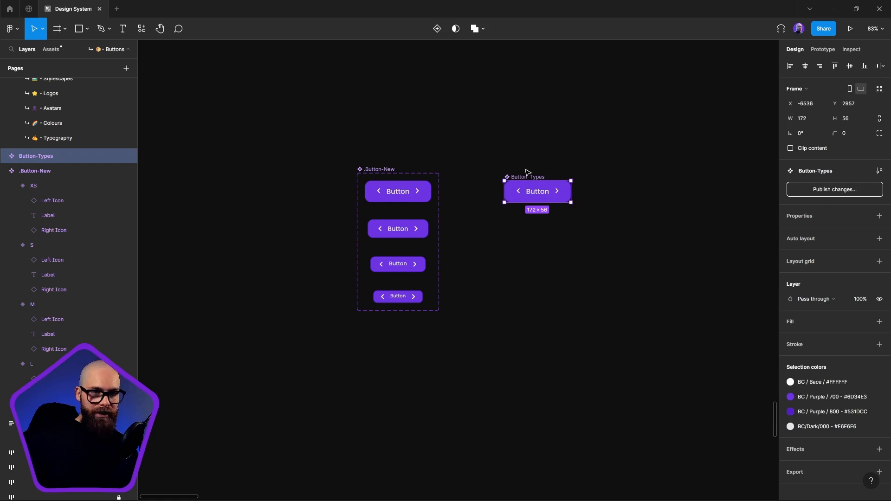
click(879, 216)
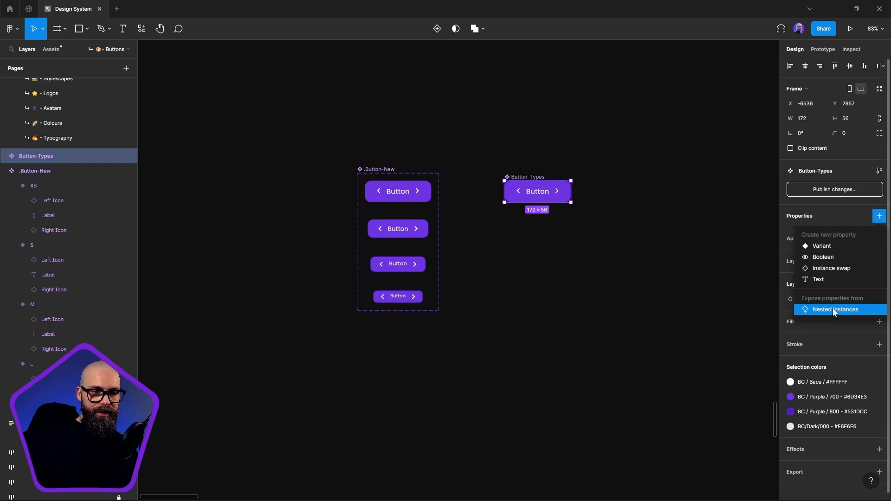
click(819, 245)
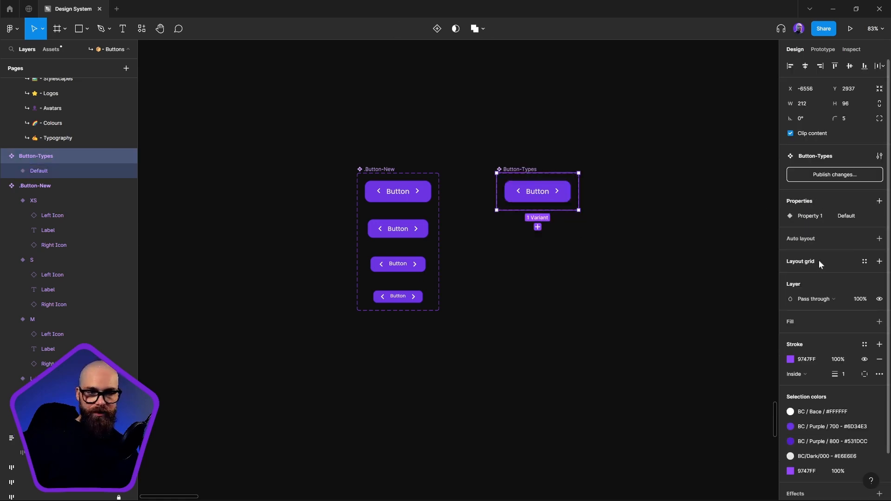
- Apply auto layout to the Button-Types component set and add a second variant
click(879, 239)
click(549, 191)
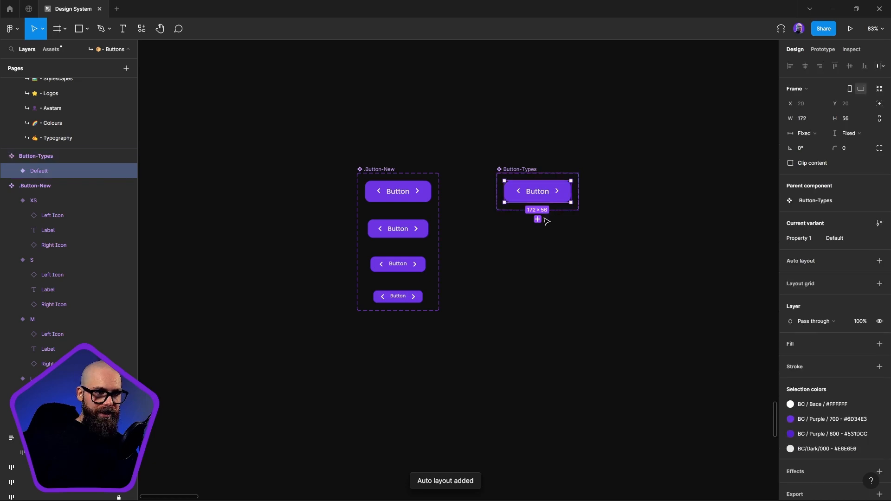
click(538, 221)
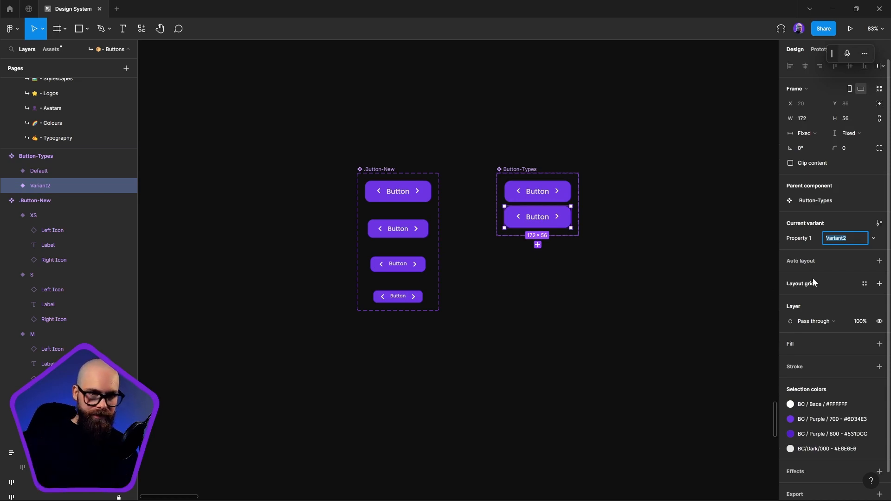
- Set the first Button-Types variant's Property 1 value to primary
click(556, 194)
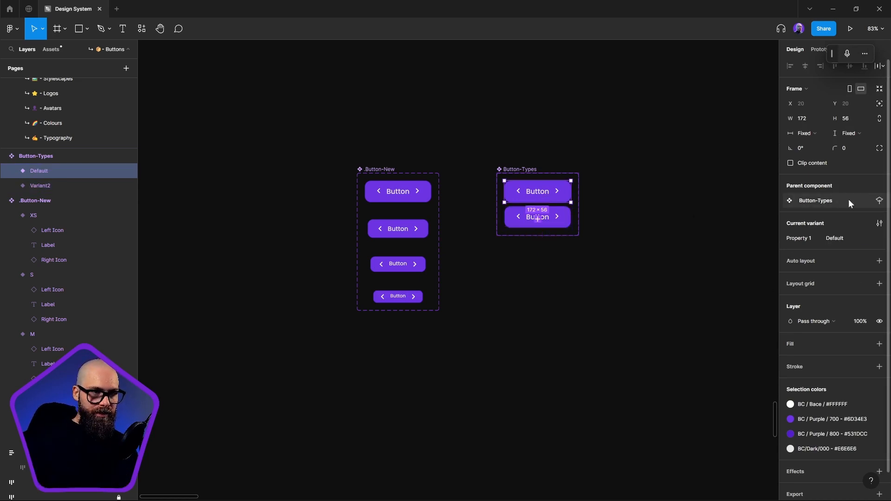
click(859, 240)
key(super+h)
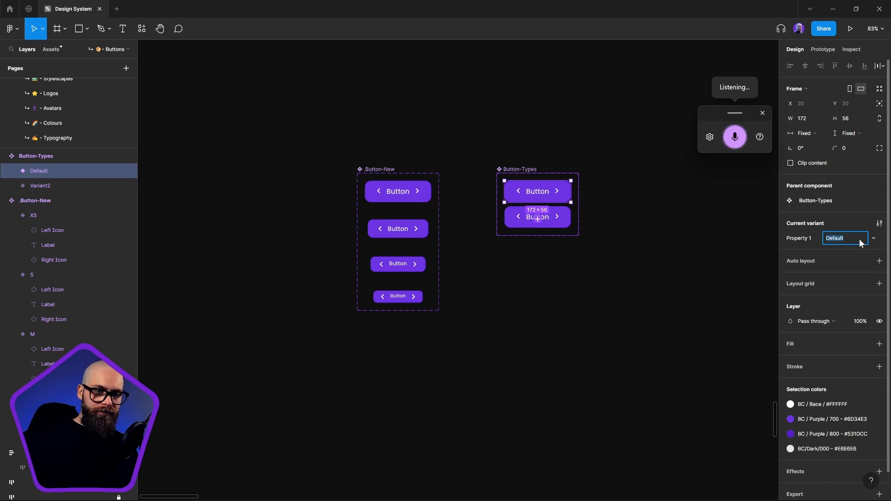
text(primary)
- Add another variant directly below primary and set its Property 1 value to secondary
click(538, 219)
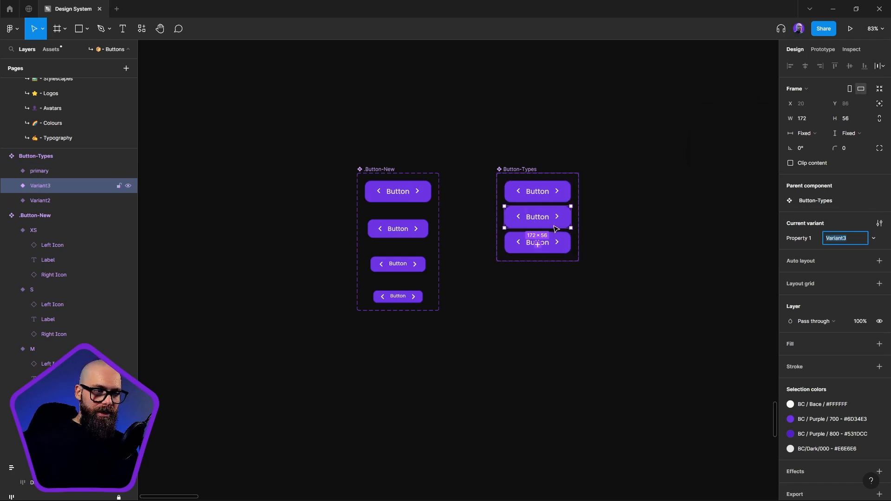
click(662, 232)
click(563, 222)
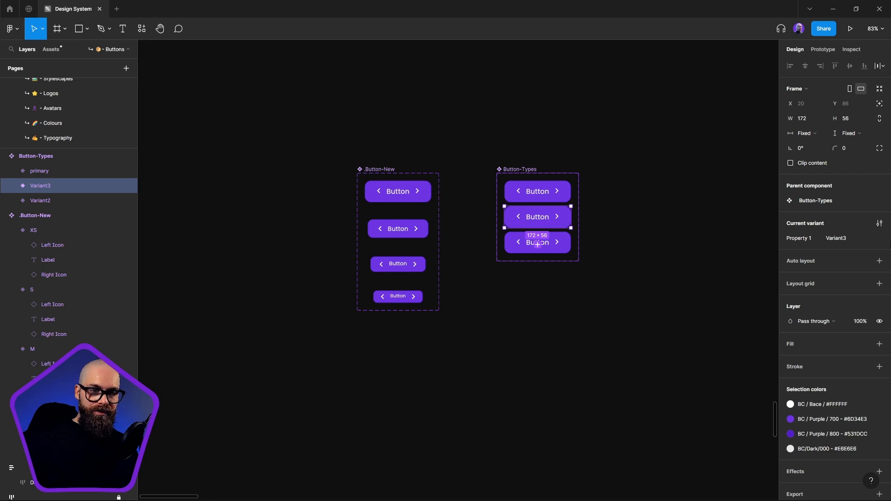
click(845, 239)
key(super+h)
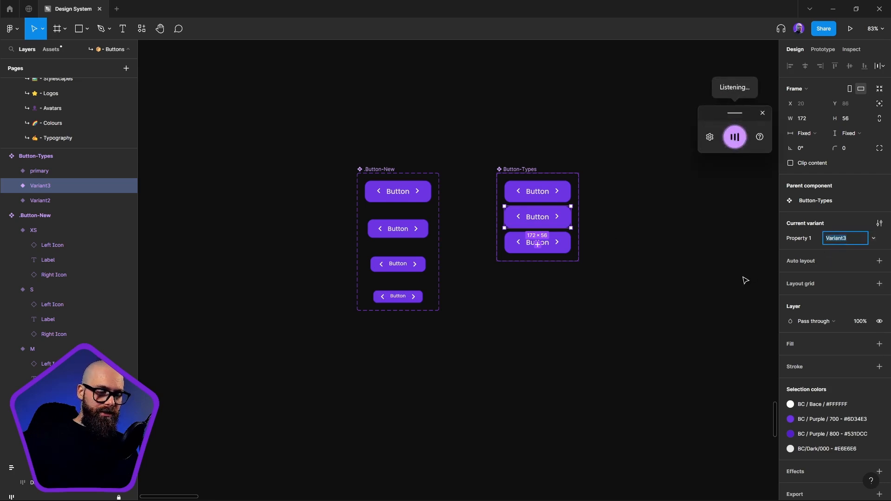
text(secondary)
key(super)
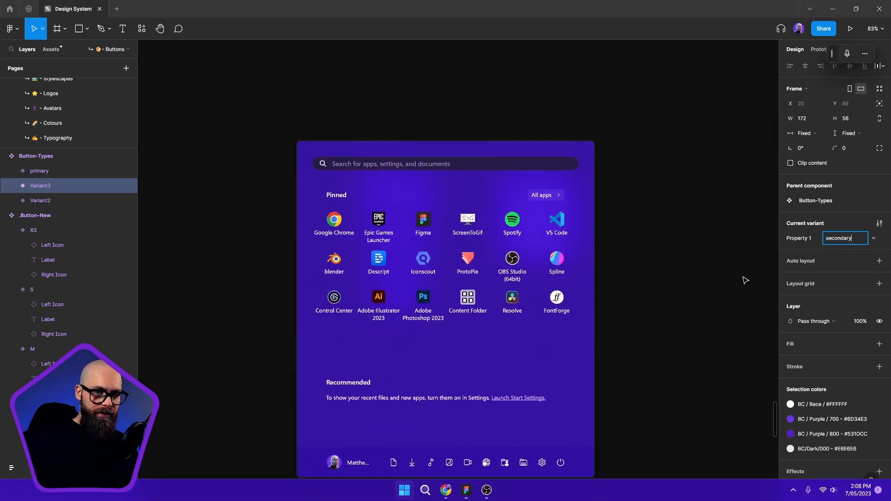
click(746, 280)
- Set the Property 1 value of the lowest Button-Types variant to treasury
click(560, 245)
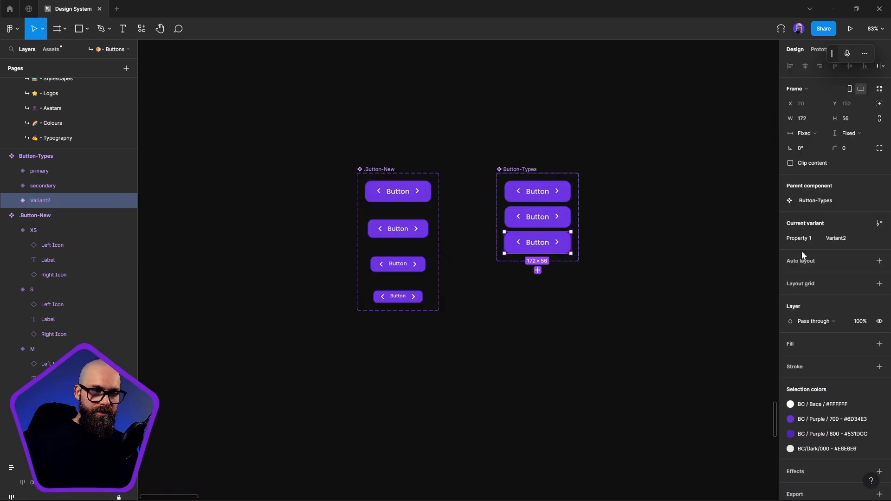
click(844, 237)
key(super+h)
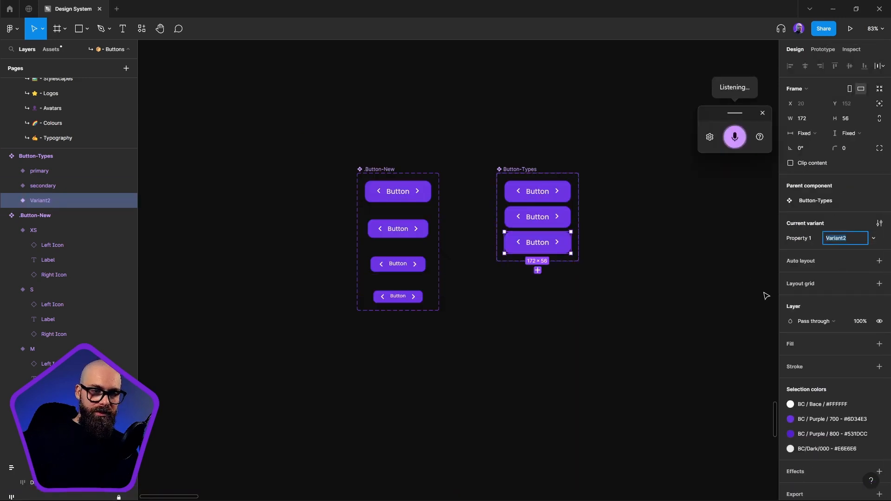
text(treasury)
click(731, 300)
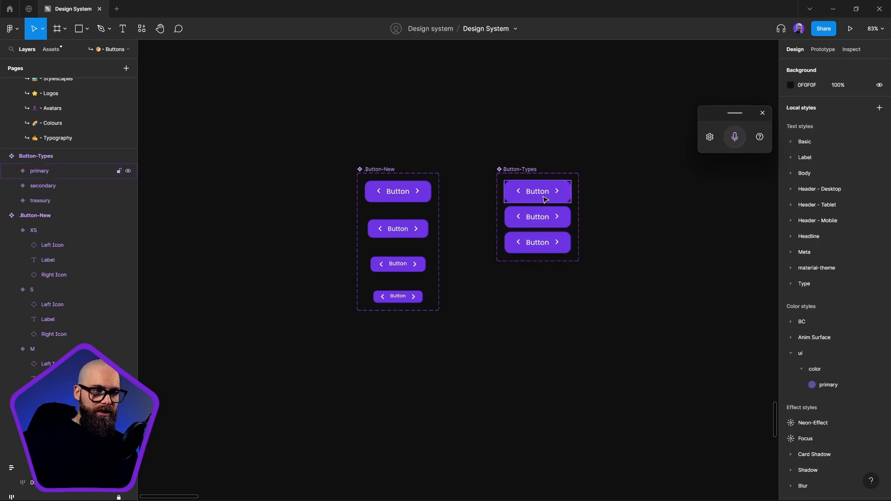
- Rename the Button-Types variant property from Property 1 to Type
click(545, 200)
click(831, 239)
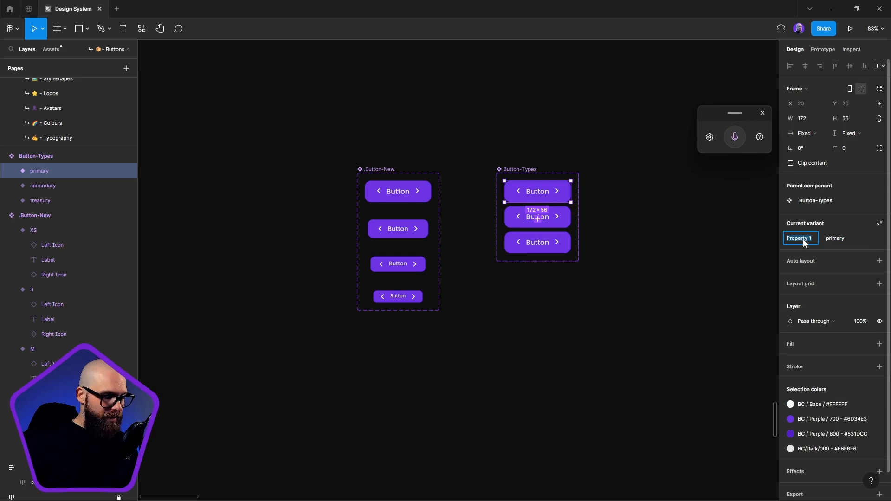
text(Type)
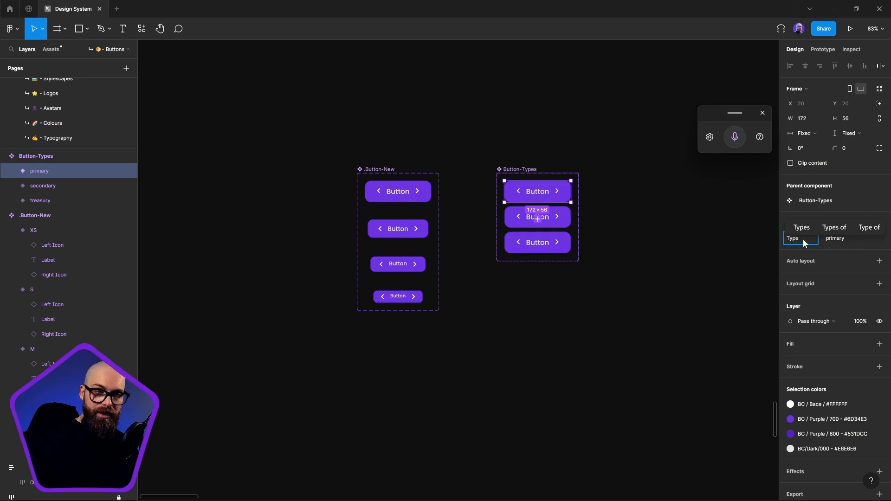
key(Return)
click(650, 204)
- Expose the nested .Button-New instance's properties on the Button-Types set and move the set beside .Button-New at X -6682, Y 2937
click(518, 170)
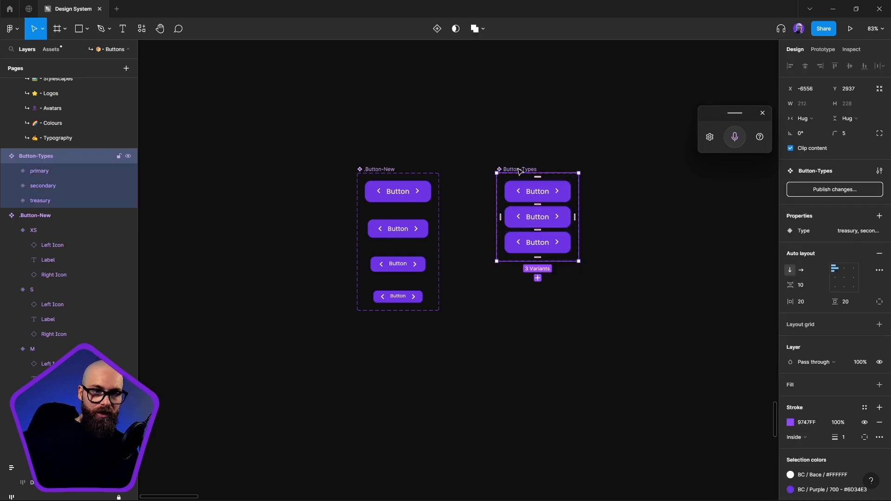
click(878, 216)
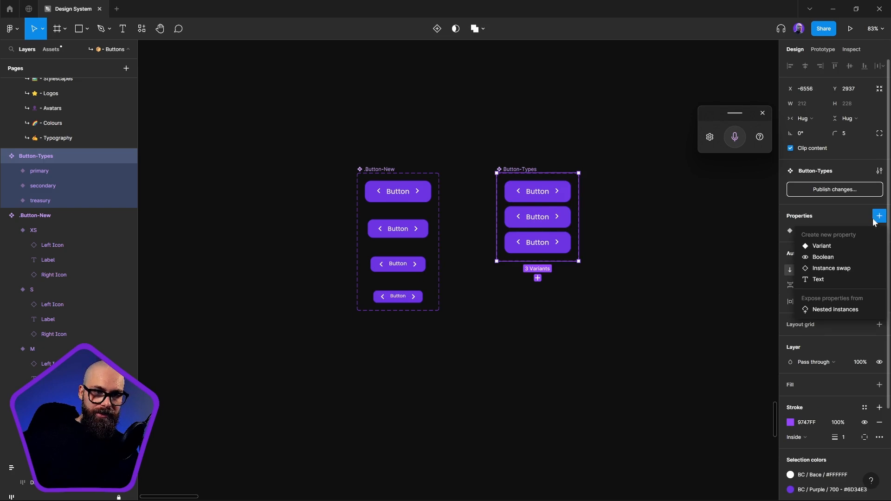
click(831, 310)
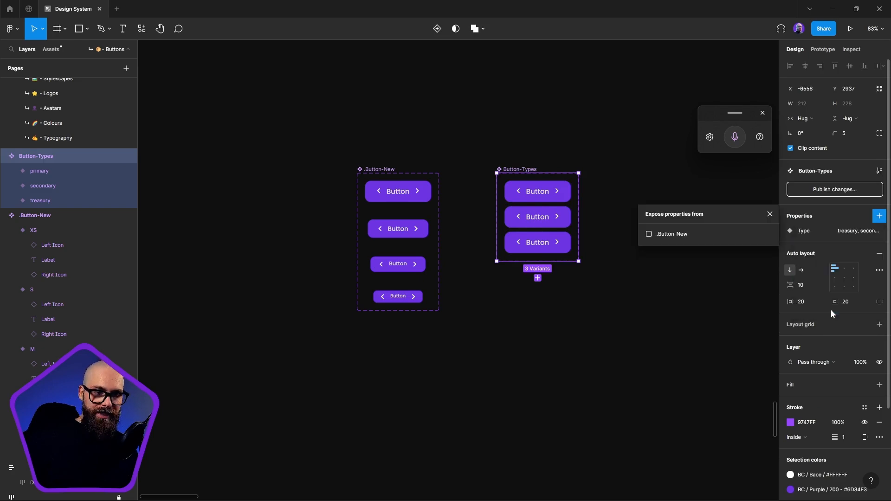
click(649, 235)
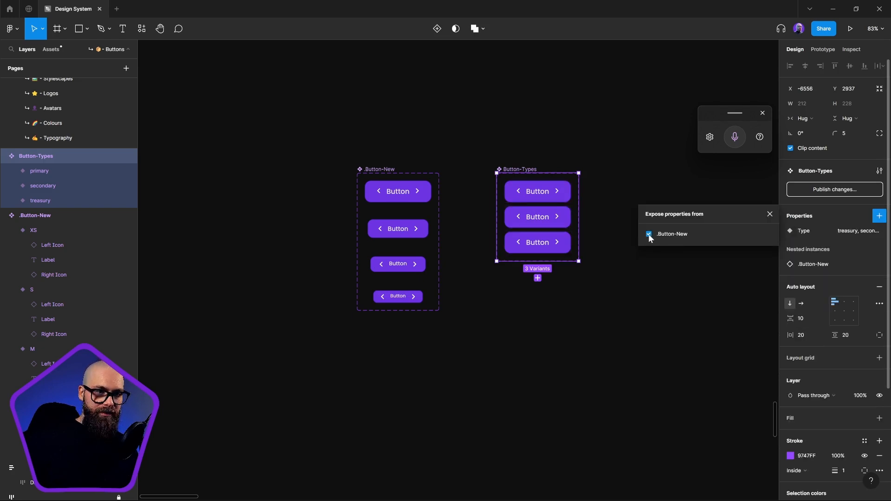
click(684, 328)
click(524, 169)
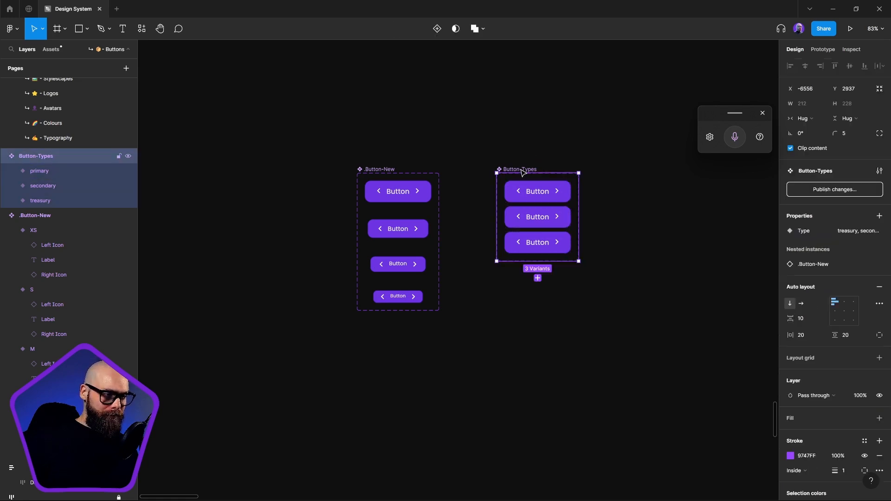
drag(527, 168, 477, 163)
- Examine the Primary, Secondary and Tertiary border cards and the completed Buttons sheet, and return to the two new component sets
scroll(591, 207, down, 10)
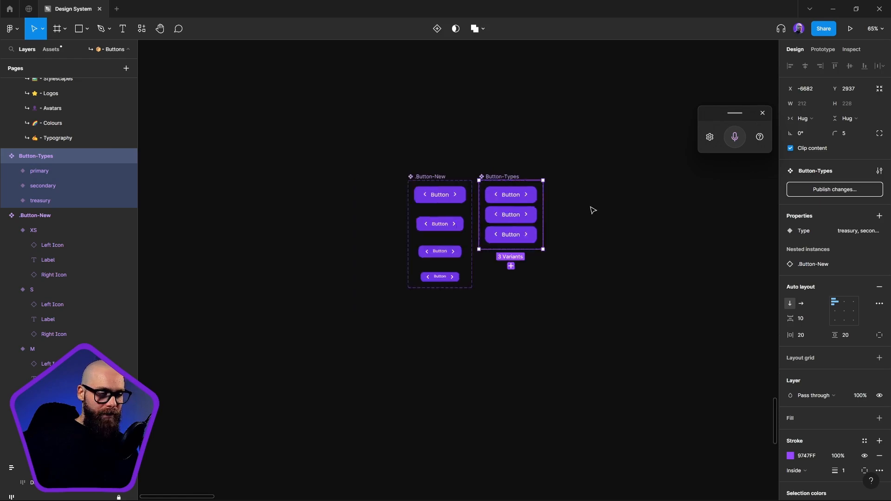
scroll(583, 191, right, 8)
scroll(464, 200, left, 3)
scroll(408, 135, up, 5)
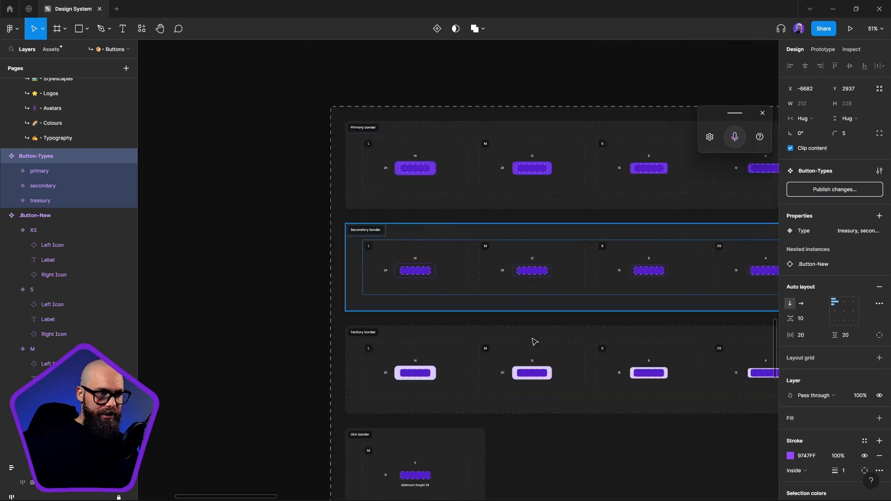
scroll(533, 342, right, 8)
scroll(249, 215, right, 8)
scroll(501, 172, down, 4)
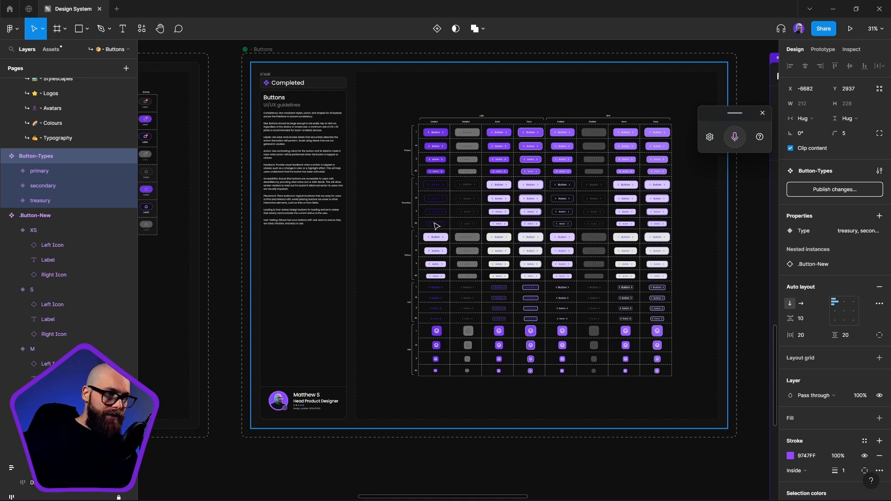
scroll(743, 246, left, 5)
scroll(744, 246, left, 15)
scroll(349, 238, down, 3)
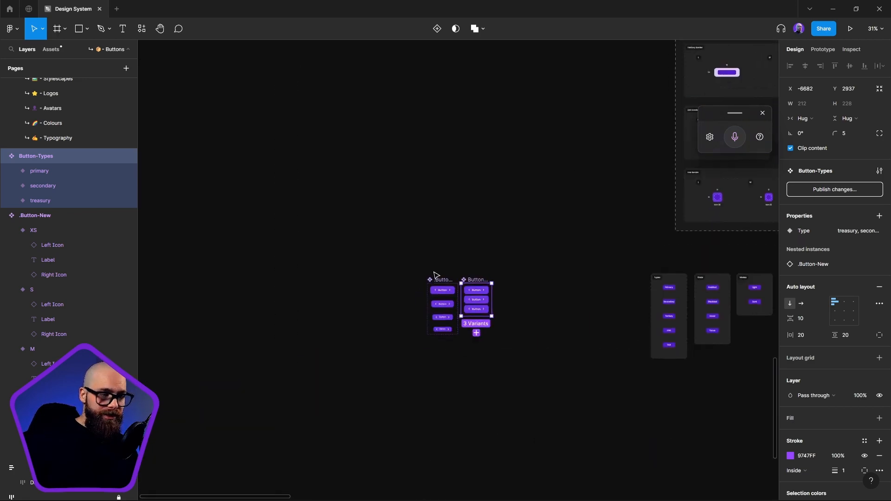
scroll(427, 311, up, 5)
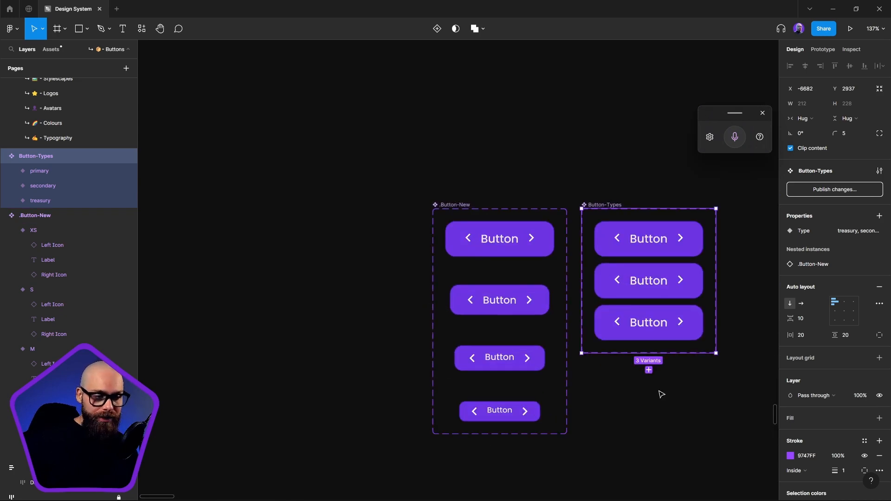
drag(682, 402, 644, 369)
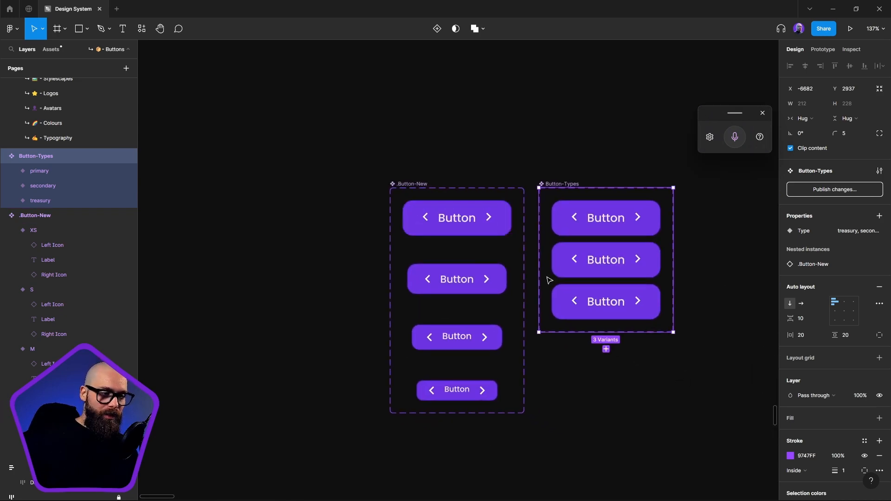
- Rename the .Button-New component set as .Button-Bace
click(409, 185)
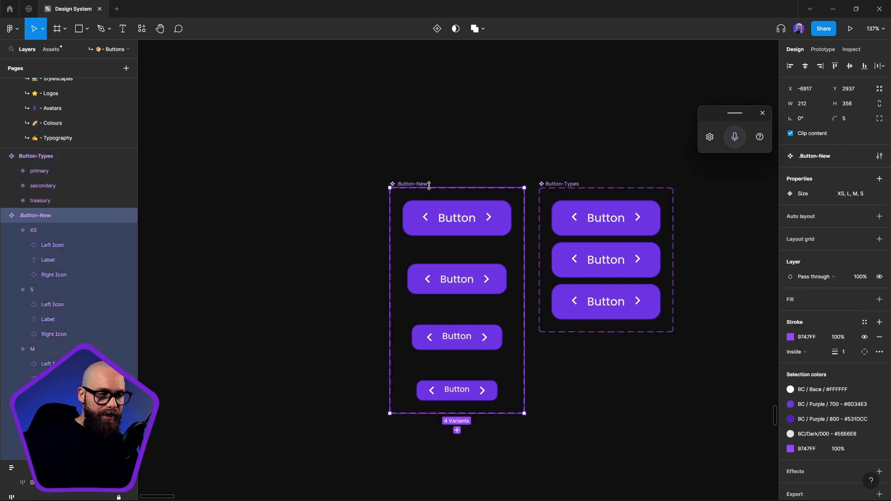
double_click(424, 186)
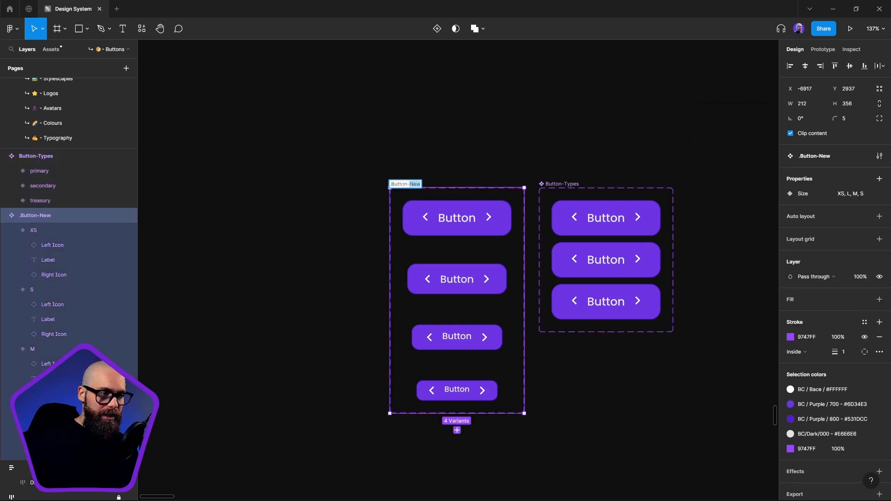
text(B)
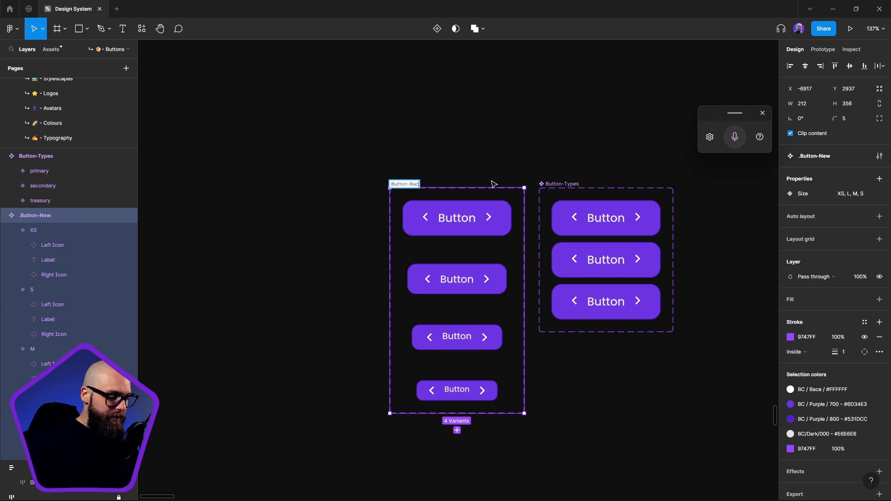
text(ace)
click(494, 182)
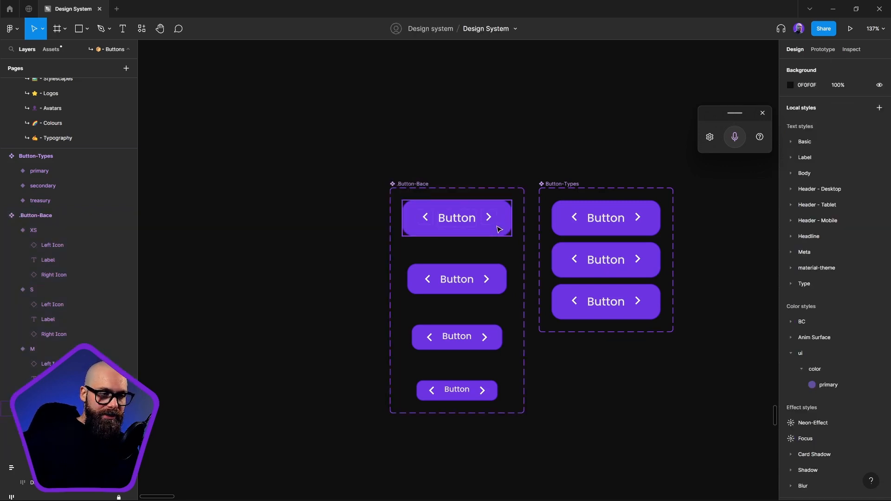
- Create an instance swap property named Right Icon for the right arrow icons in all four .Button-Bace size variants
double_click(495, 225)
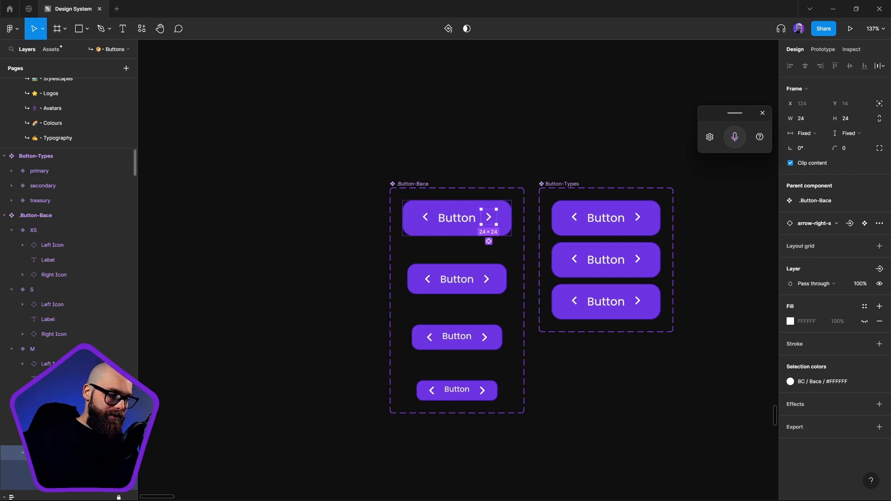
click(490, 244)
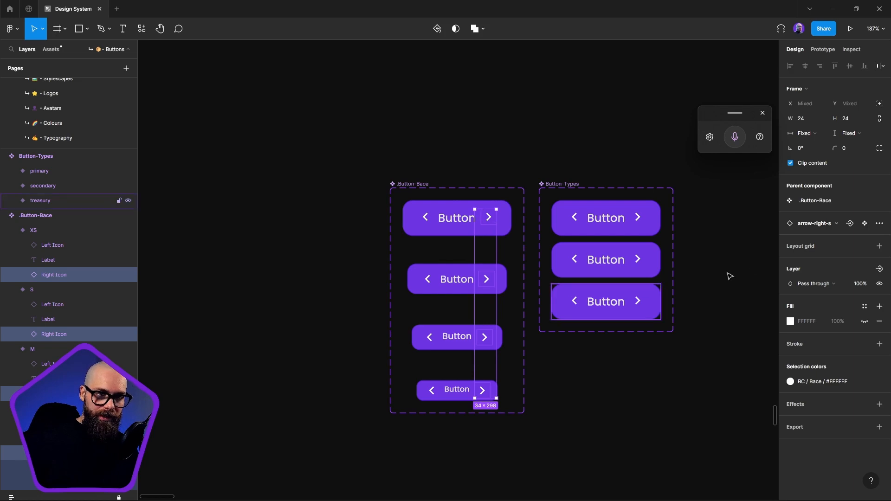
click(850, 224)
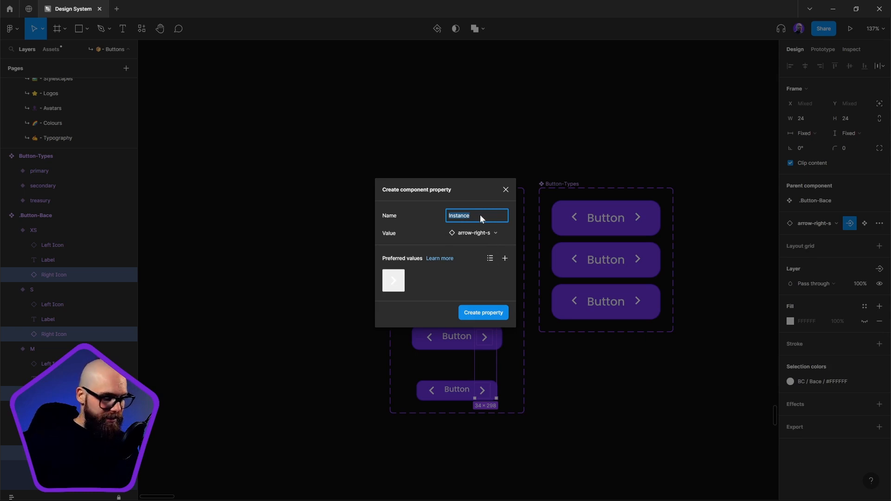
text(R)
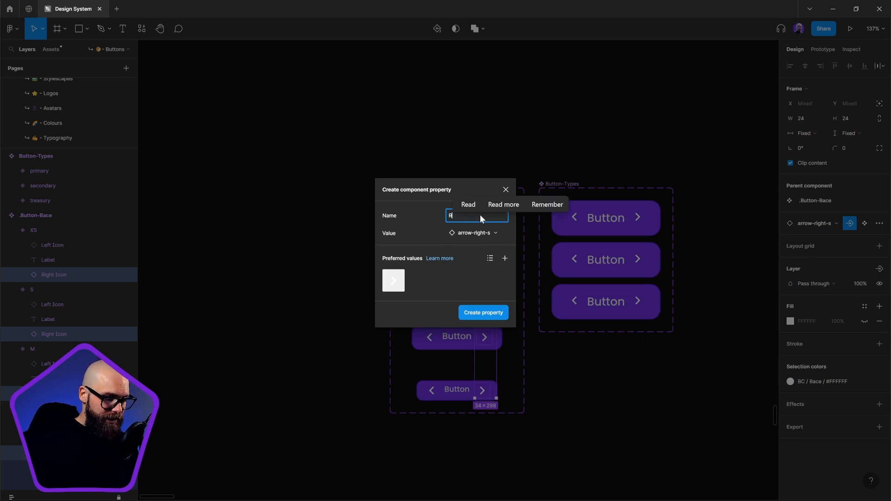
text(ight I)
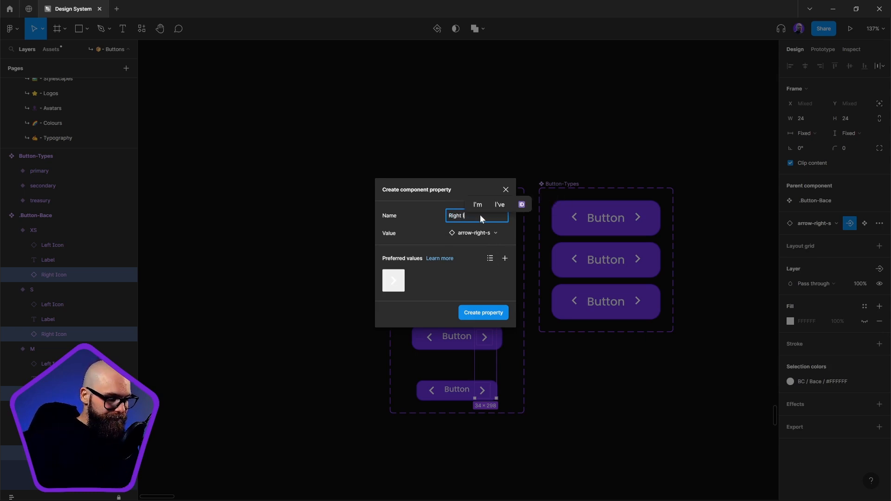
text(con)
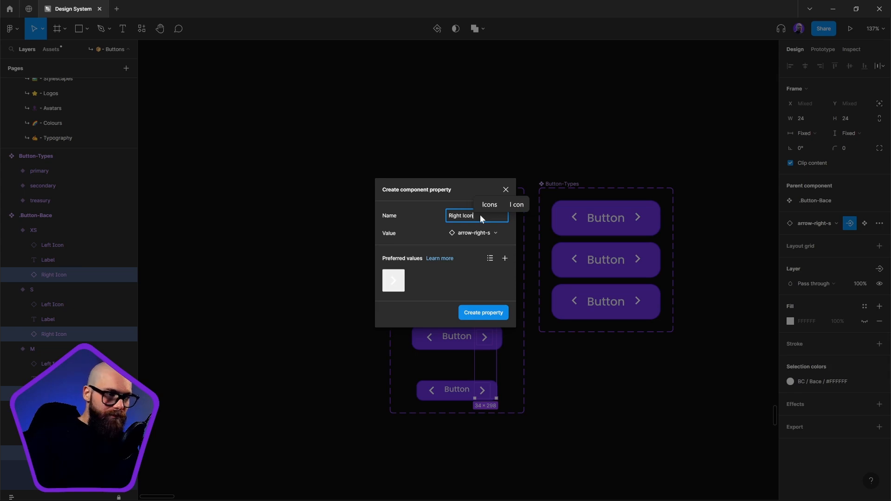
click(488, 314)
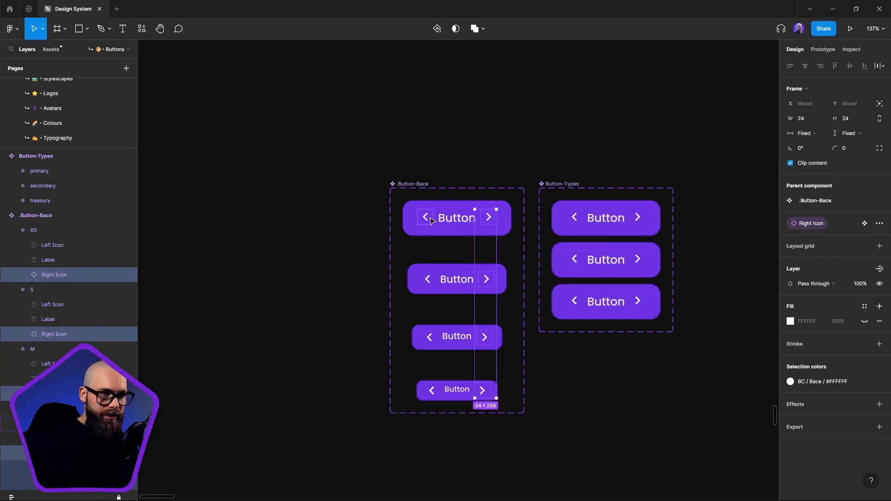
- Start a new instance swap property for the left arrow icons in all four .Button-Bace size variants, clearing its default name
click(431, 221)
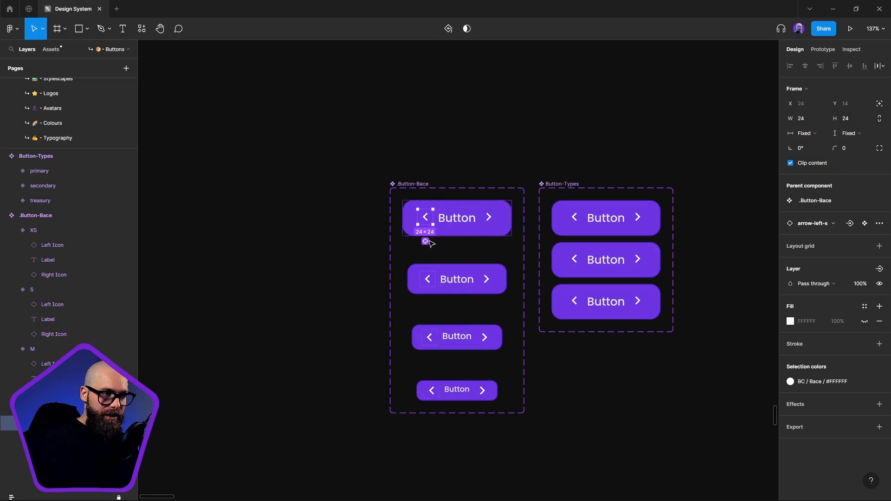
key(ctrl+alt+a)
click(849, 223)
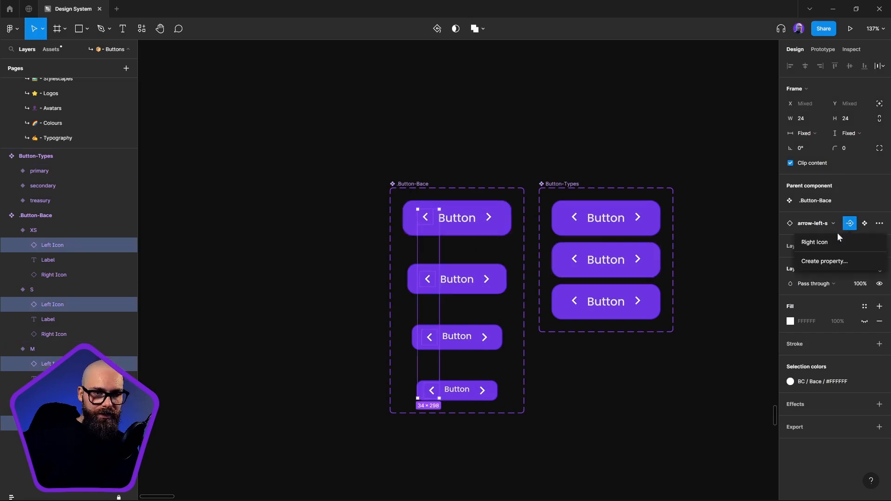
click(821, 261)
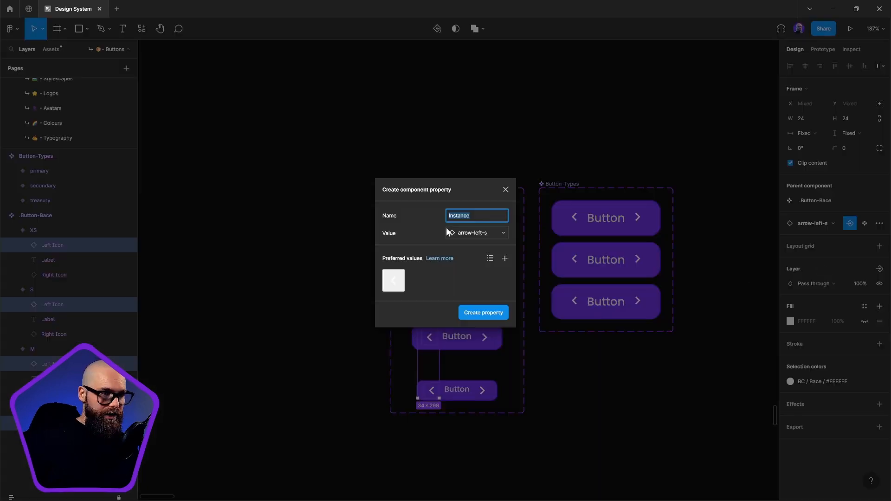
key(BackSpace)
text(Sw)
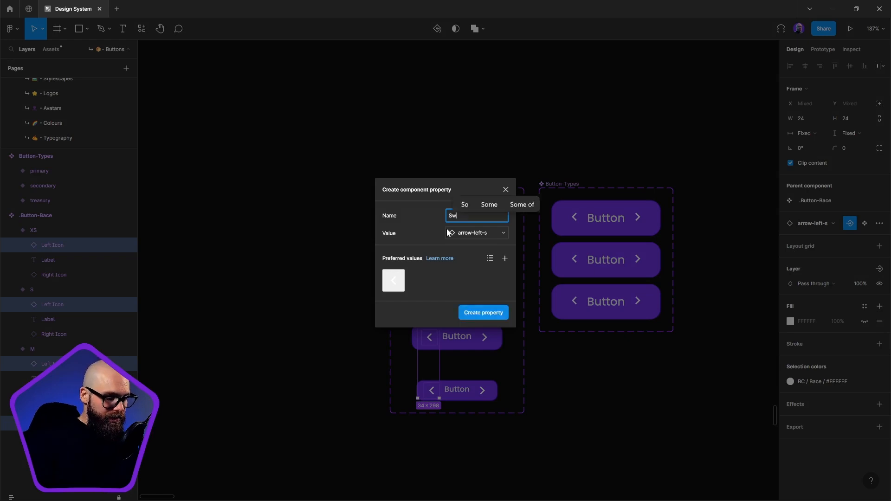
text(i)
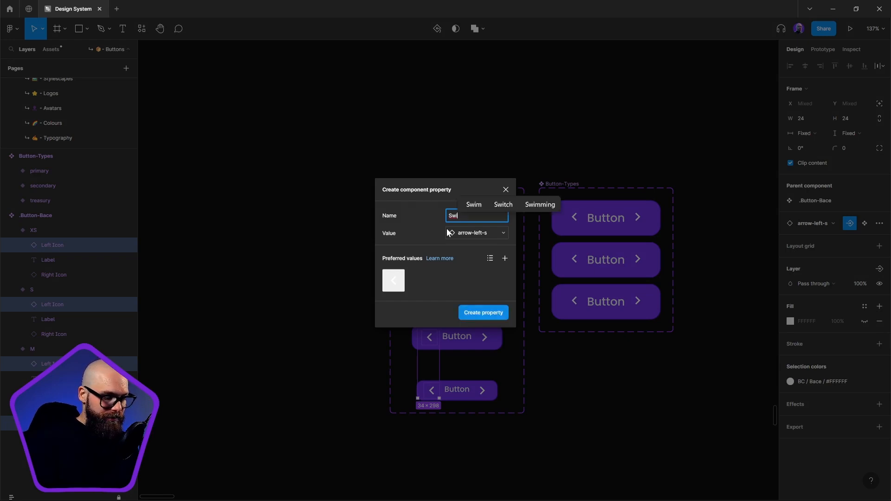
text(tch)
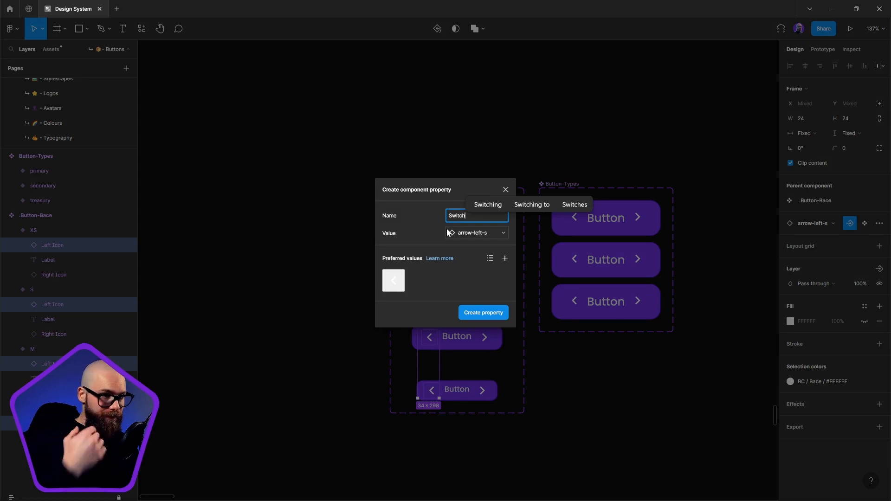
key(BackSpace)
key(BackSpace)
key(BackSpace)
key(BackSpace)
key(BackSpace)
key(BackSpace)
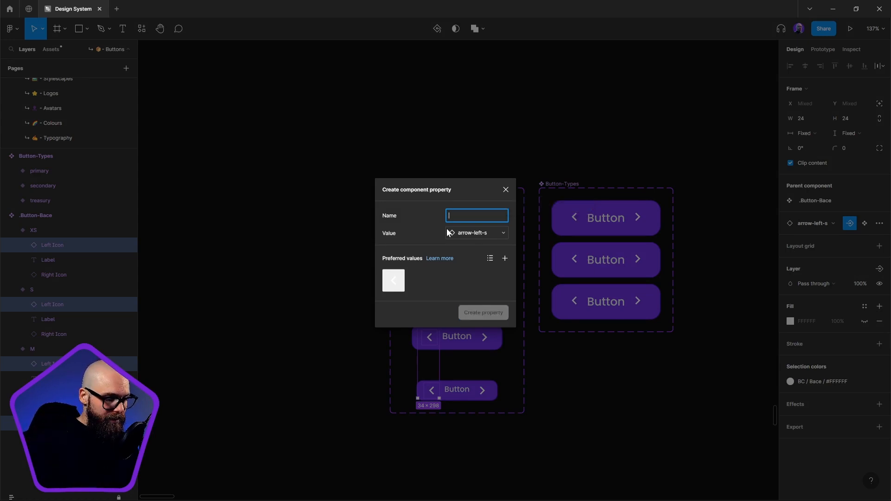
- Name the new instance swap property Left Icon, create it and deselect the icons
text(Left)
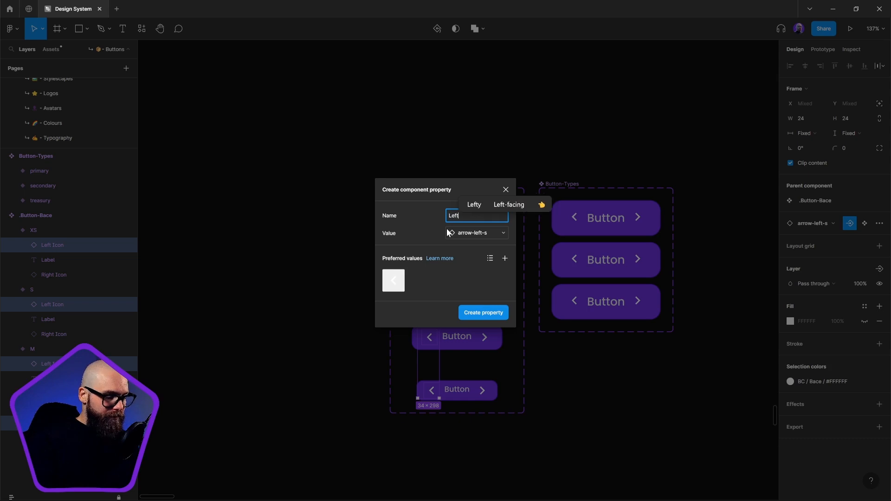
text( Icon)
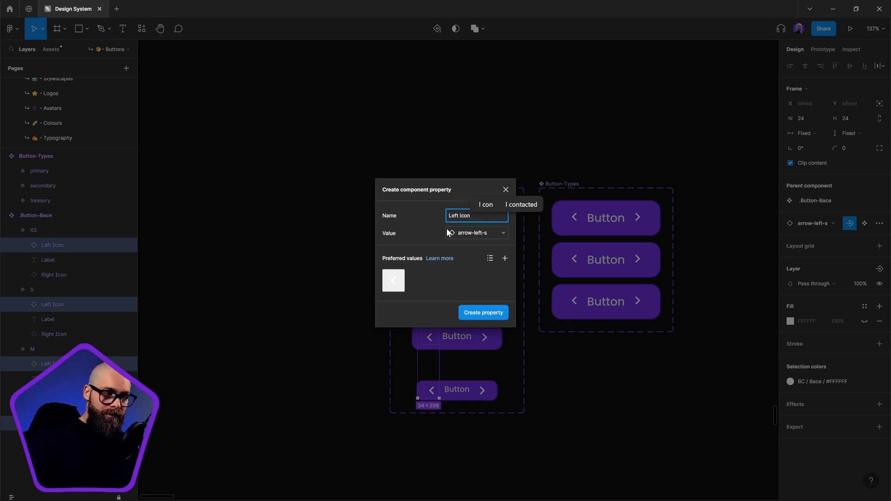
click(493, 314)
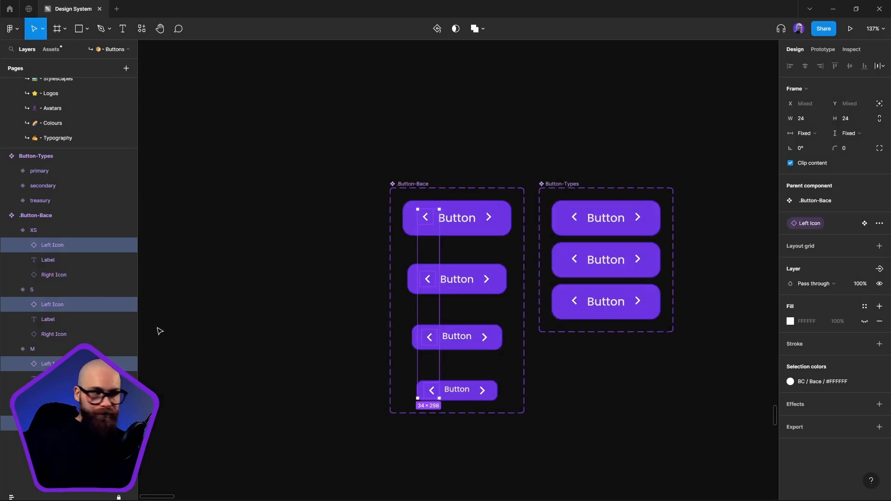
click(297, 217)
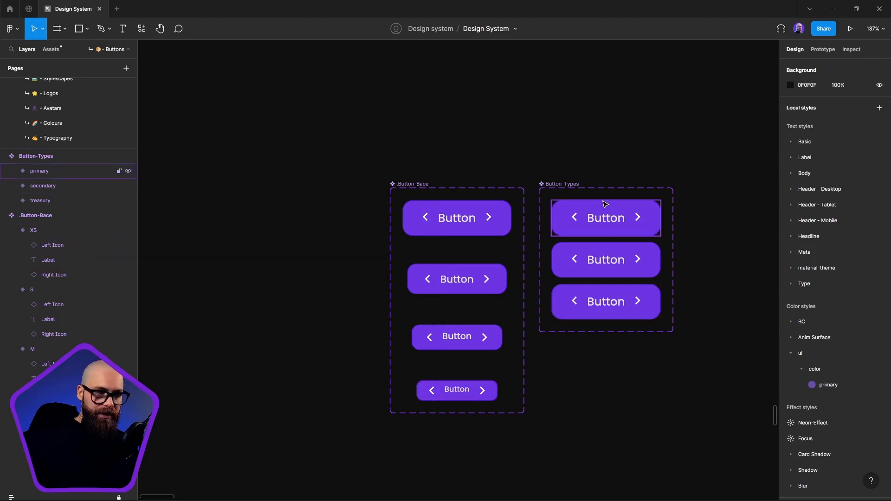
- Create a text property named Button label with the value Button for the label of the topmost .Button-Bace variant
double_click(452, 224)
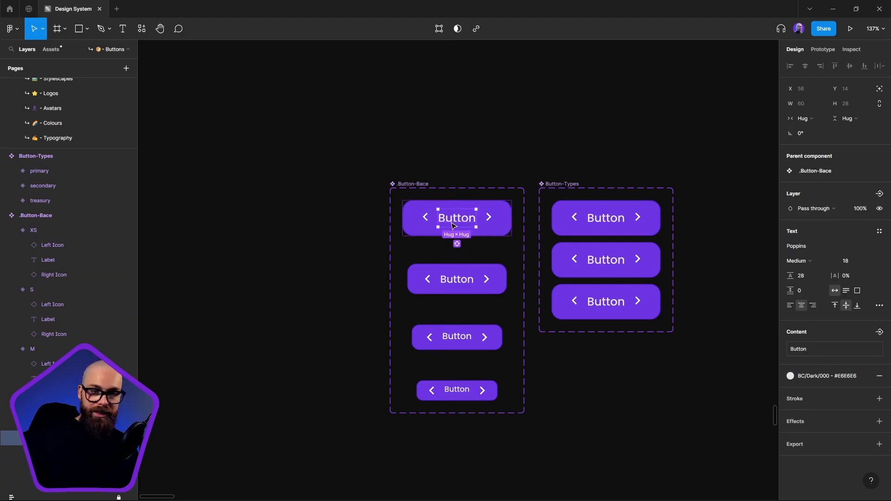
click(879, 332)
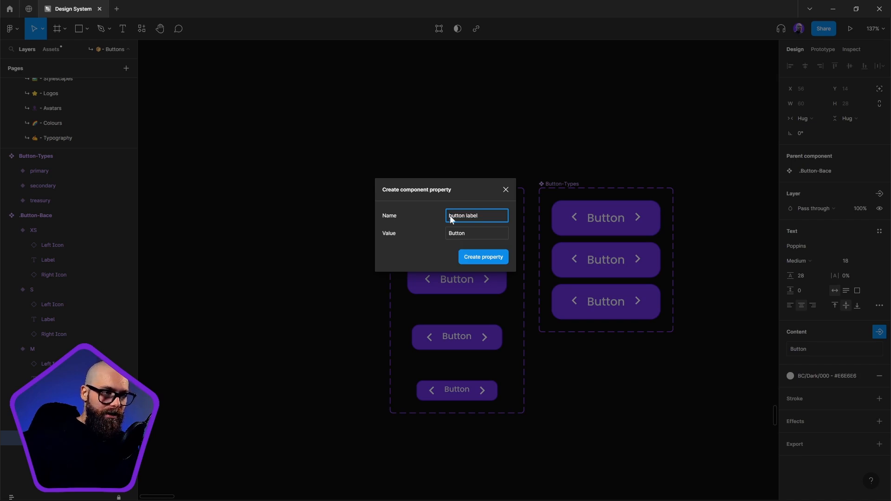
click(489, 260)
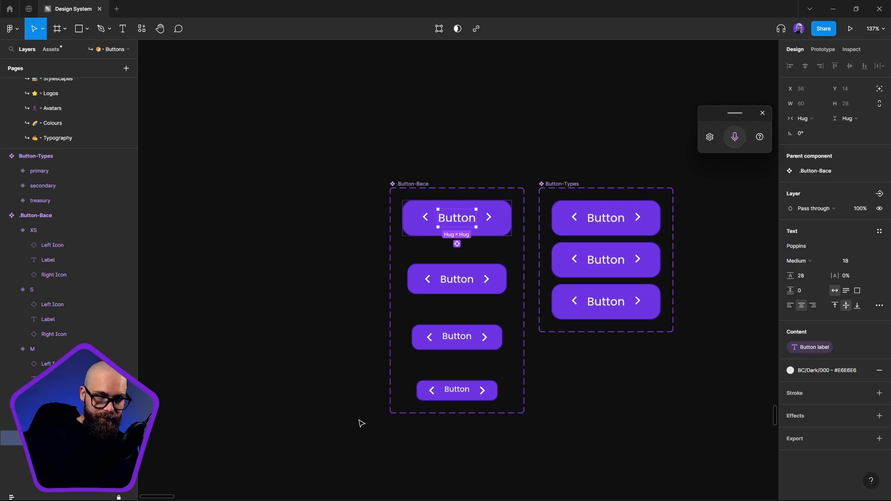
click(355, 402)
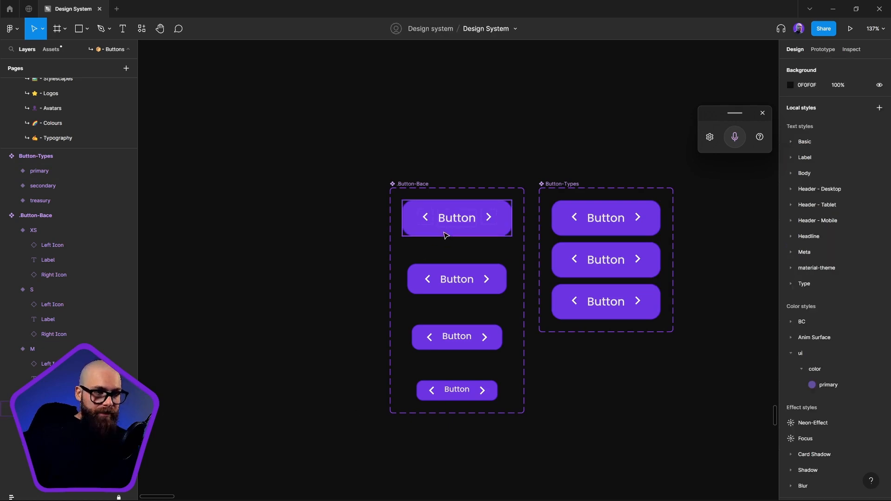
- Create a boolean property named Show Left Icon with value True for the left icon of the topmost .Button-Bace variant
double_click(426, 221)
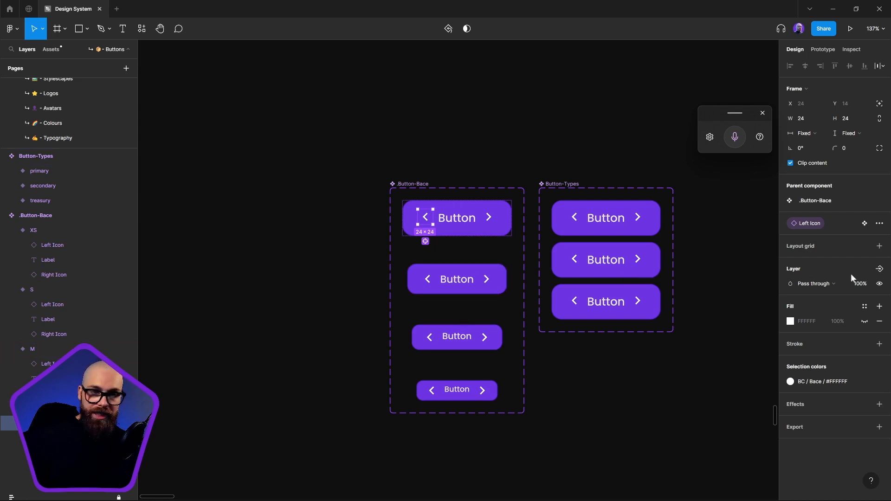
click(880, 269)
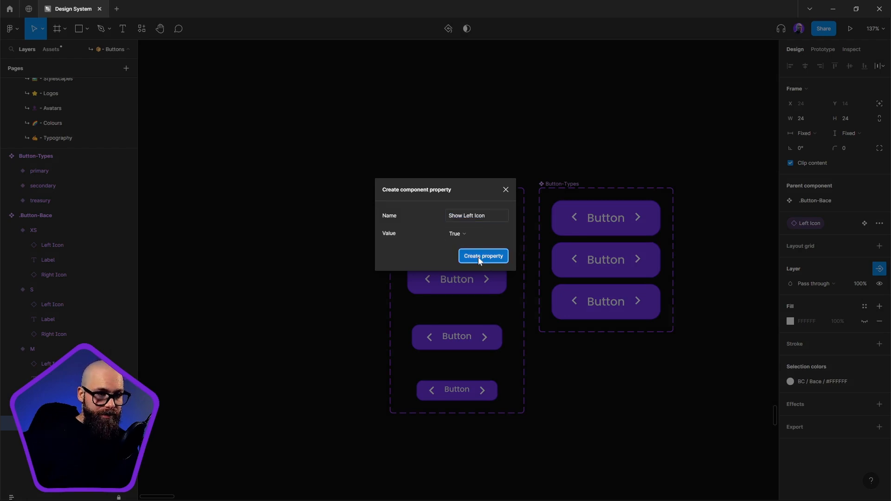
click(478, 256)
- Apply the Show Left Icon property to the left icons in all four .Button-Bace size variants
click(487, 222)
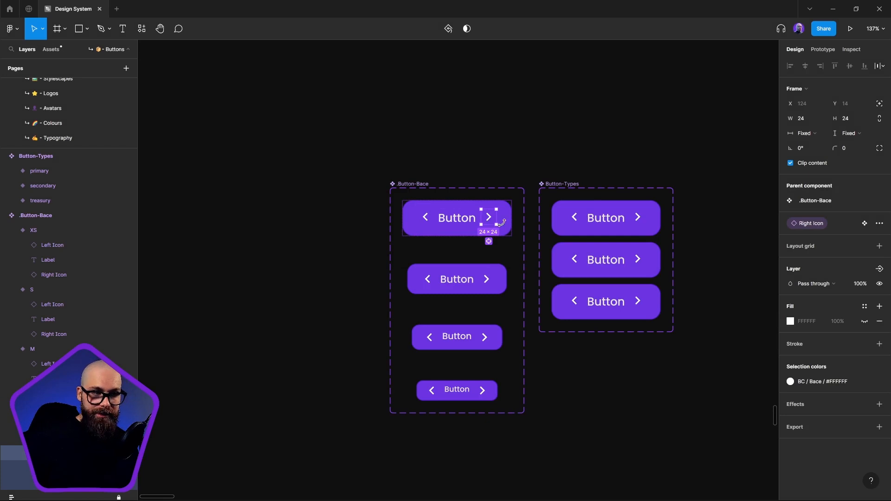
click(427, 222)
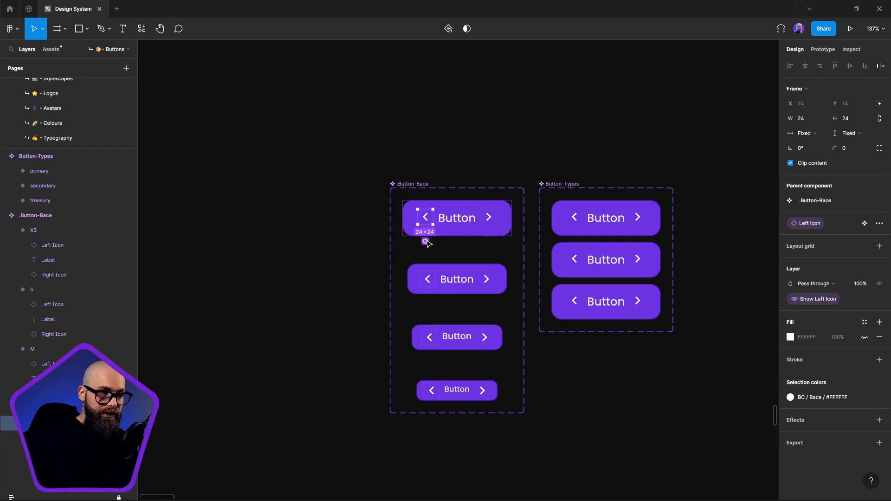
key(ctrl+alt+a)
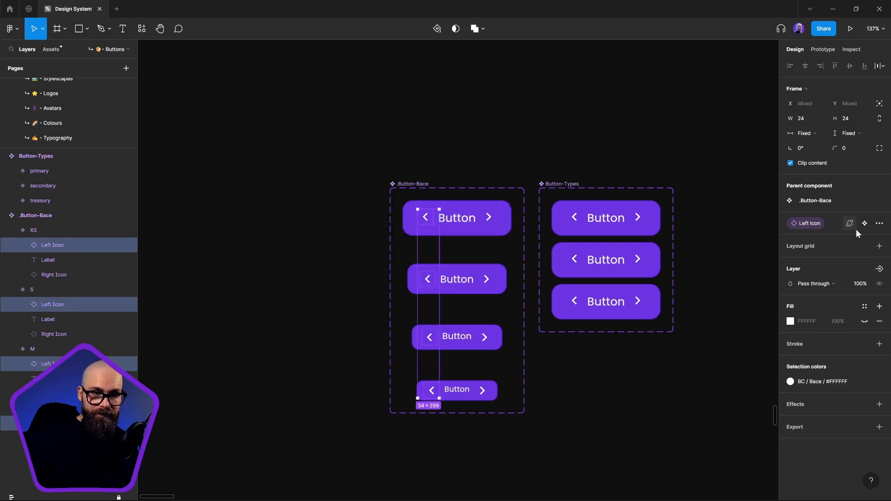
click(879, 269)
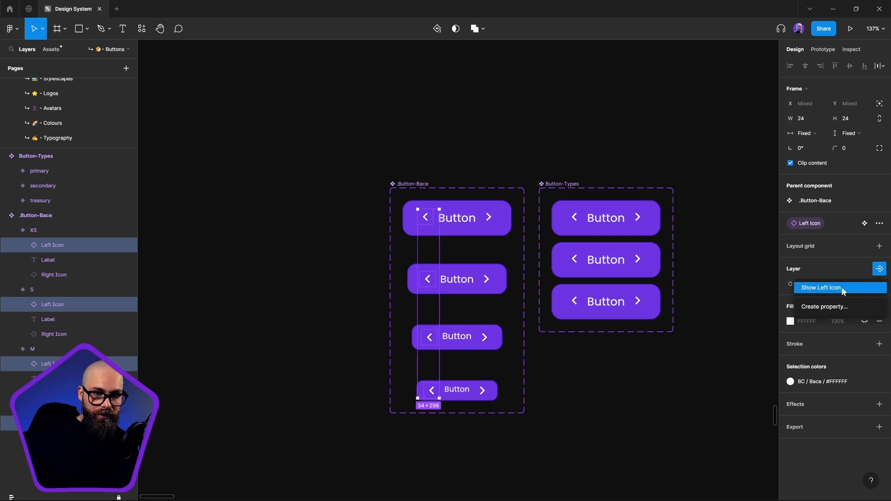
click(843, 290)
- Create a boolean property named Show Right Icon with value True for the right icons in all four .Button-Bace size variants
click(489, 219)
key(ctrl+alt+a)
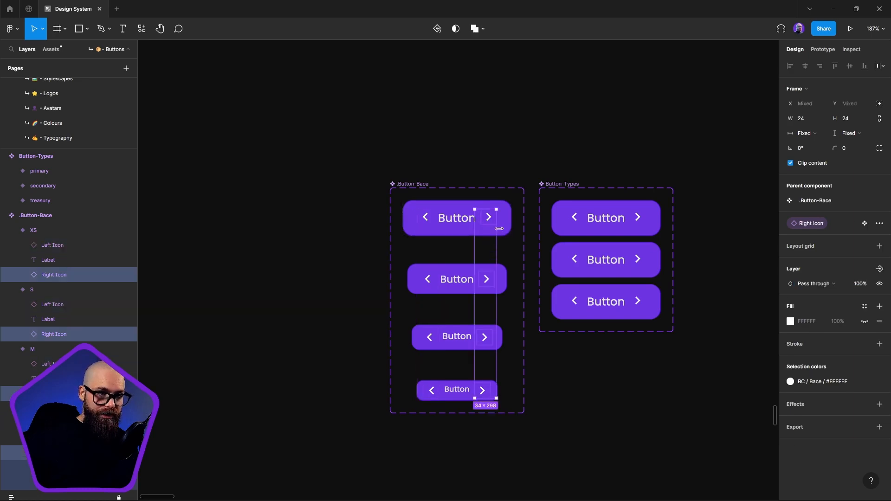
click(879, 269)
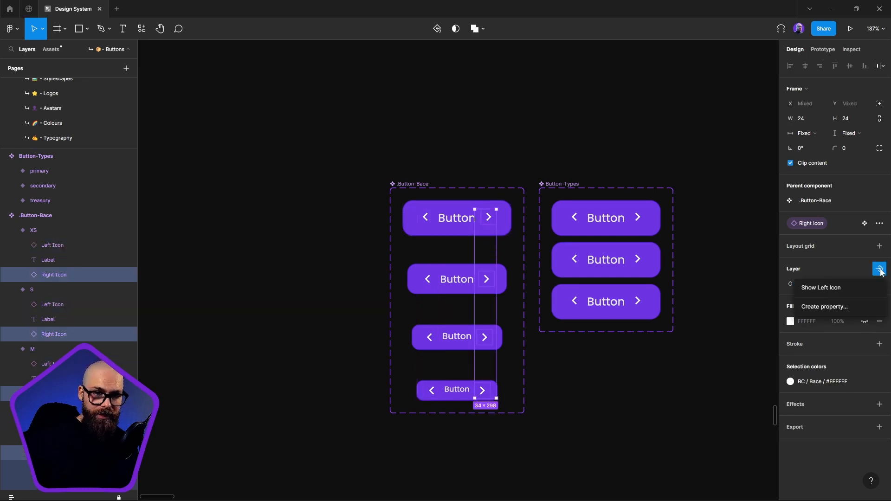
click(834, 307)
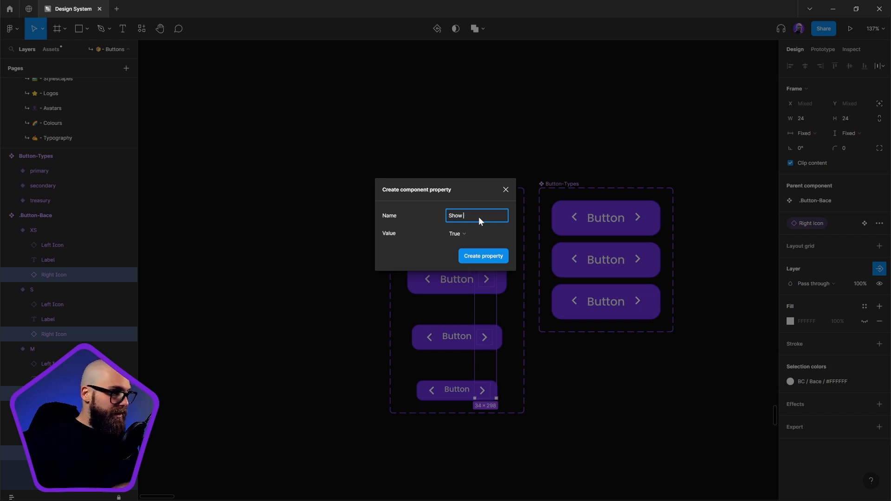
text(Right)
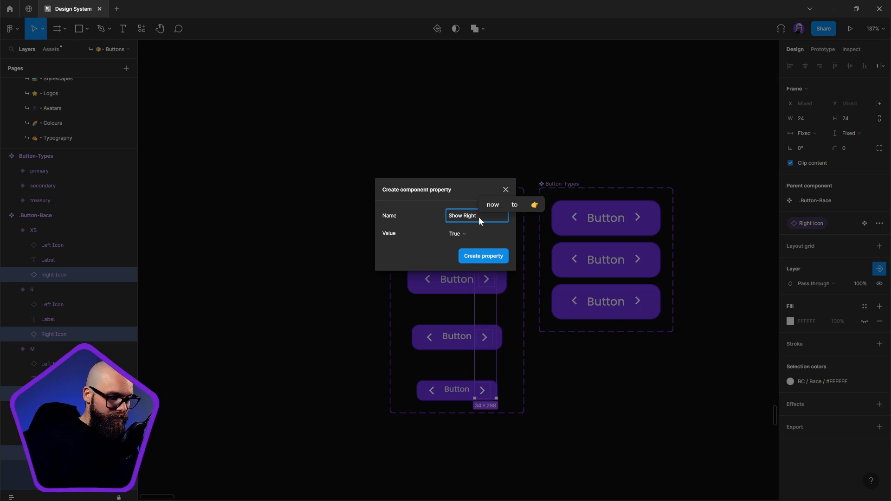
text( I)
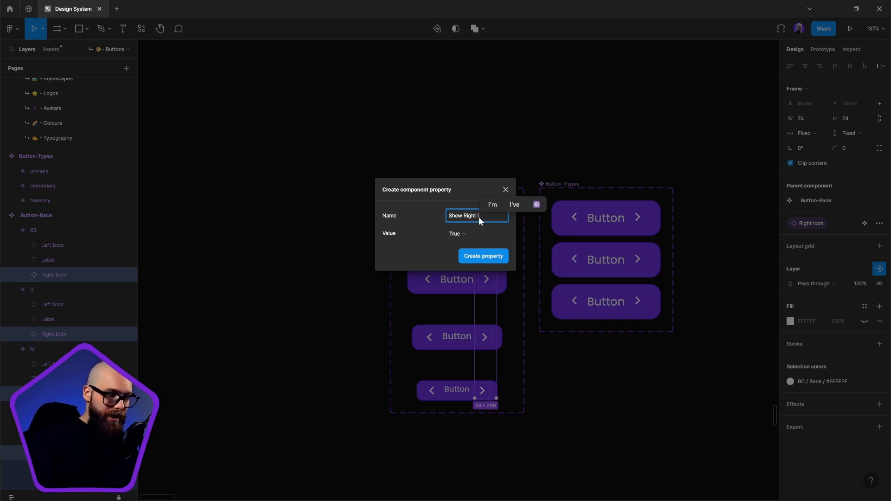
text(con)
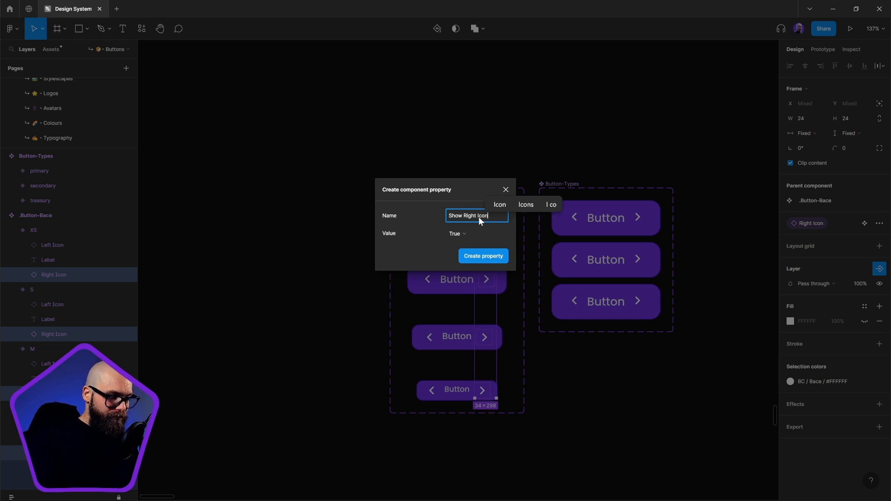
click(488, 257)
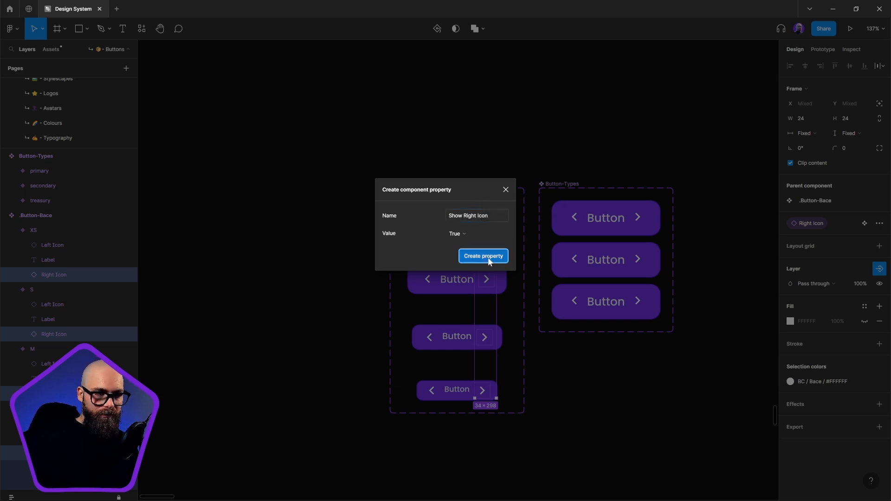
click(588, 374)
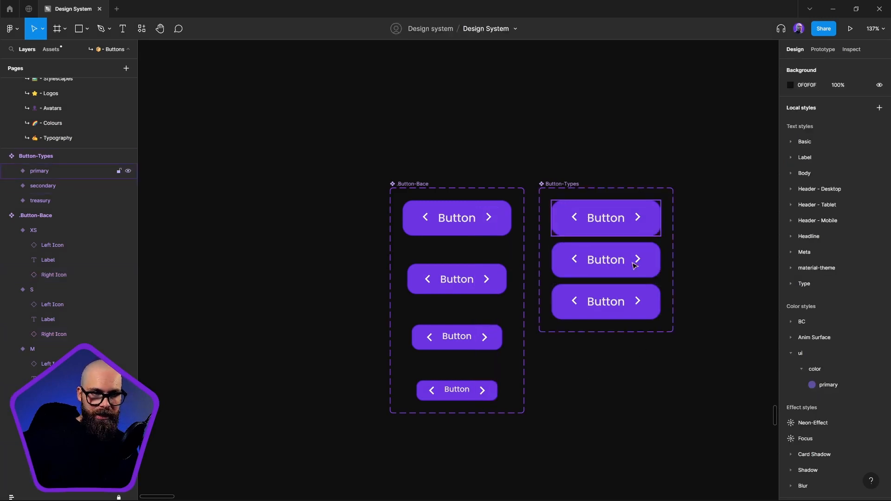
- Examine the primary, secondary and tertiary border specifications for each button size, then return to the .Button-Bace and Button-Types sets
scroll(684, 270, right, 8)
scroll(684, 270, down, 2)
drag(532, 198, 519, 249)
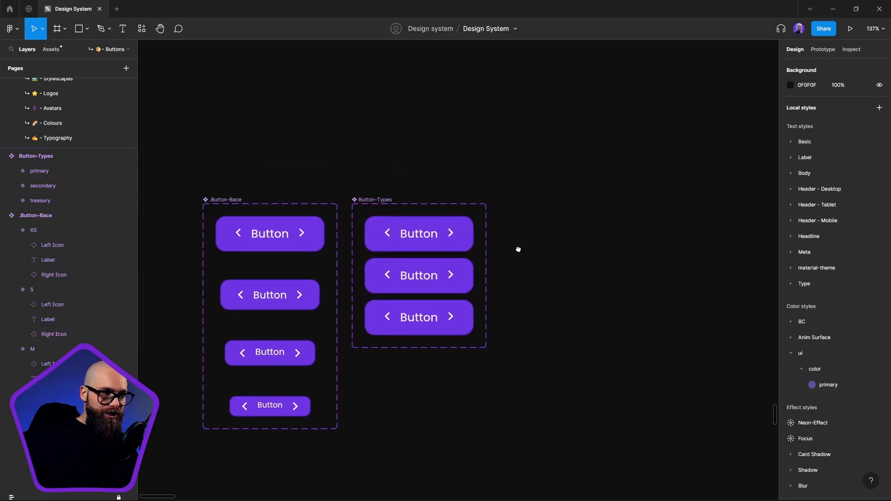
scroll(519, 249, down, 5)
scroll(648, 182, down, 5)
drag(697, 158, 293, 340)
scroll(360, 213, up, 8)
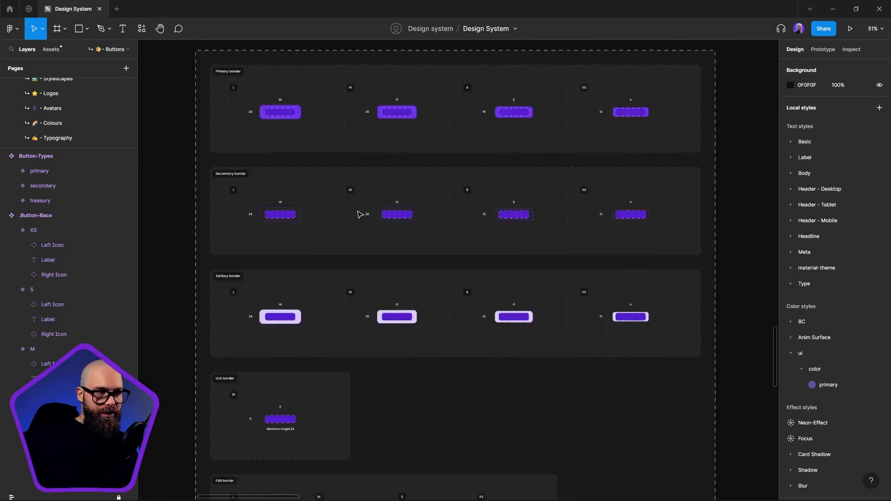
scroll(433, 254, down, 5)
scroll(489, 303, right, 7)
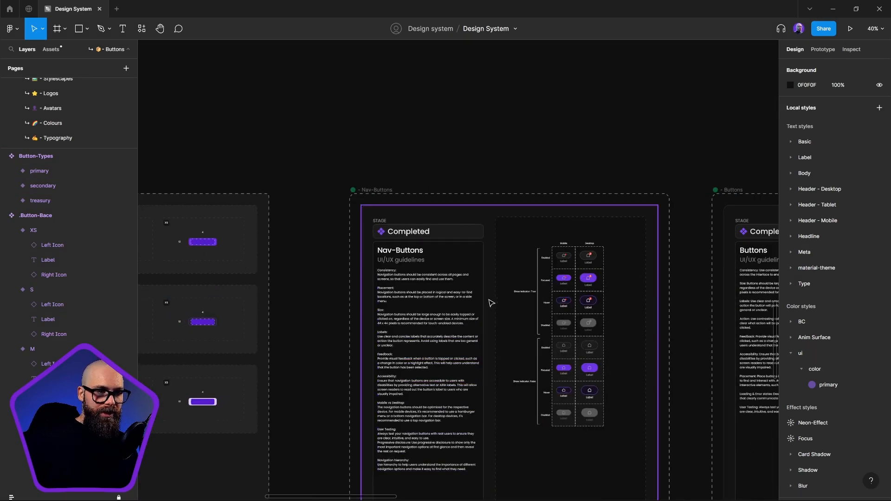
scroll(573, 259, left, 15)
scroll(411, 287, up, 6)
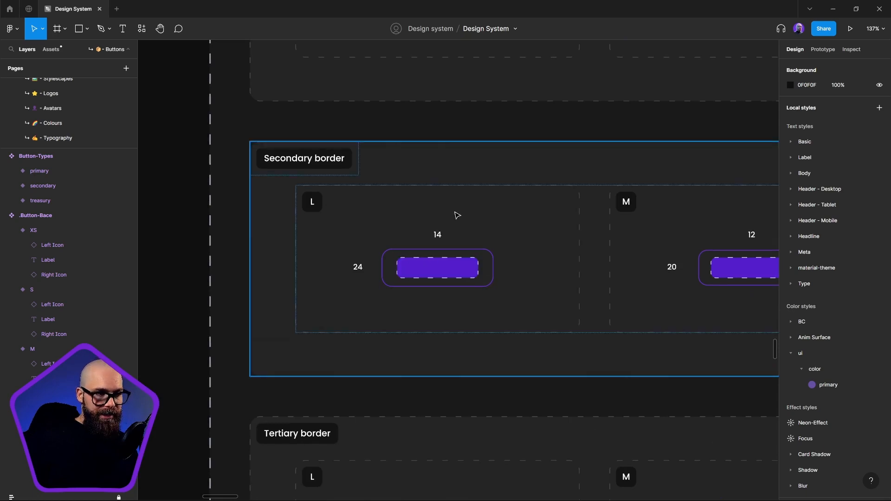
scroll(455, 214, up, 6)
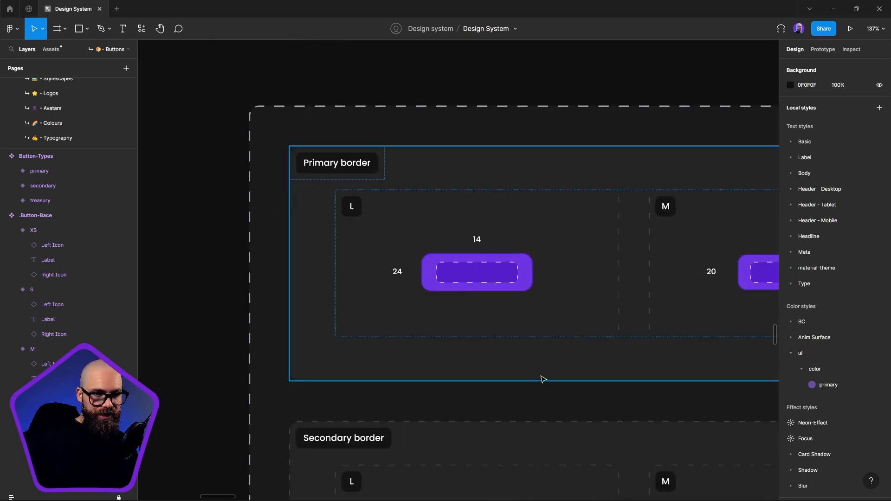
scroll(539, 380, down, 5)
scroll(531, 408, down, 5)
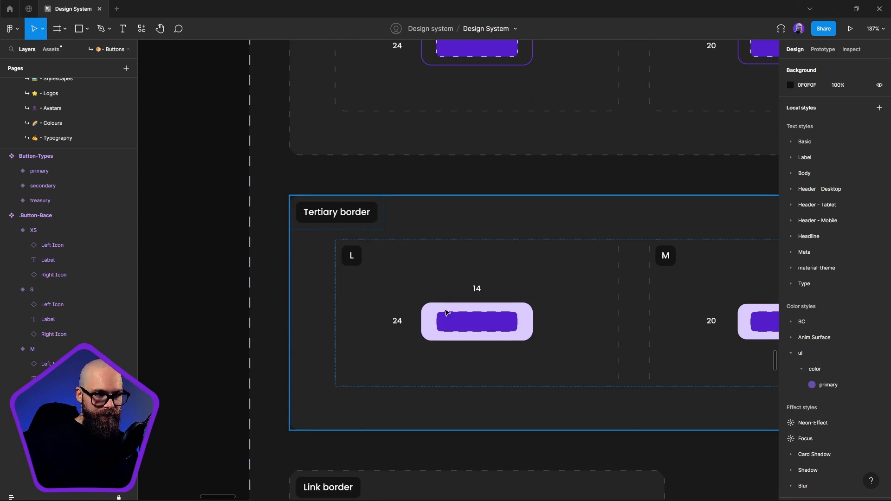
click(524, 301)
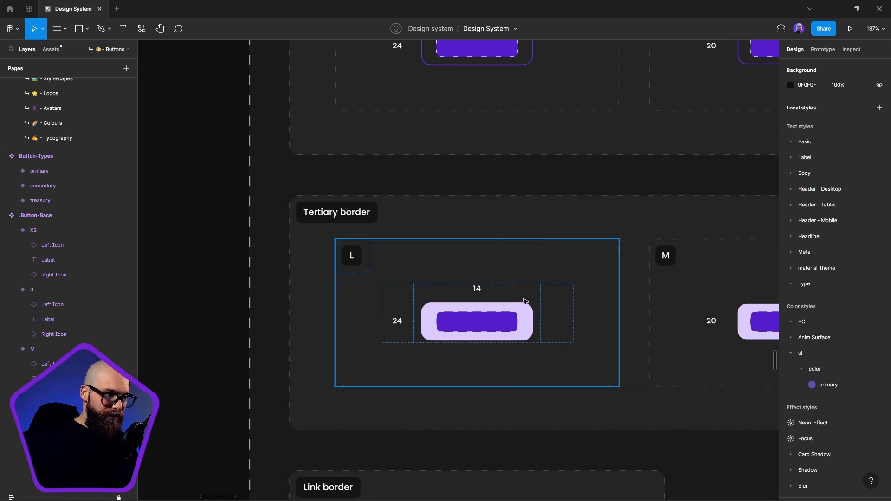
scroll(524, 300, down, 6)
drag(332, 448, 457, 209)
scroll(375, 290, up, 7)
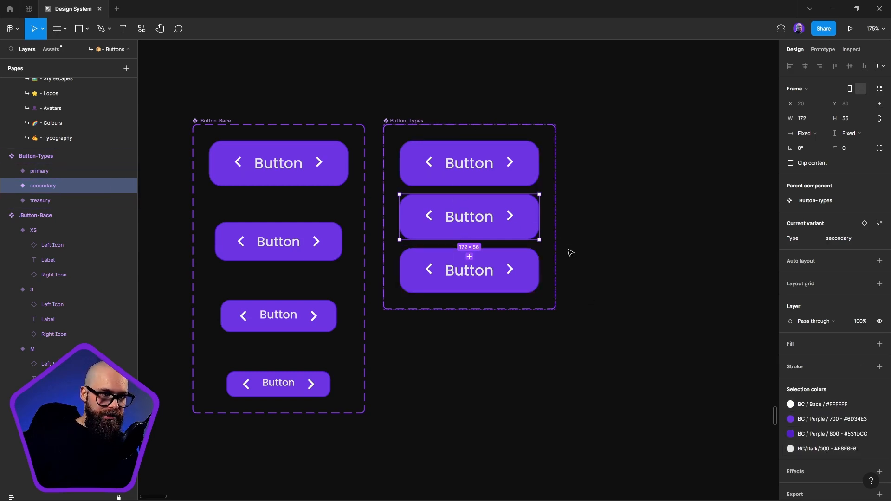
- Centre the auto layout content of the L-size .Button-Bace variant horizontally and vertically
click(629, 271)
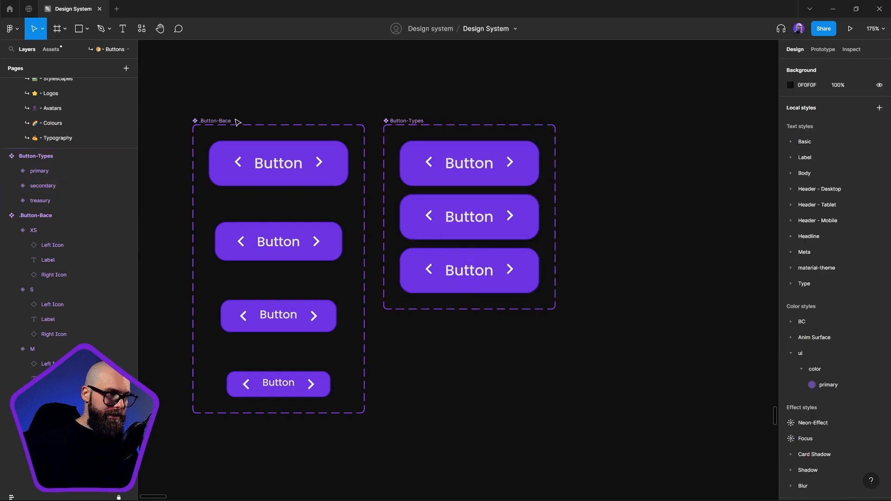
click(324, 158)
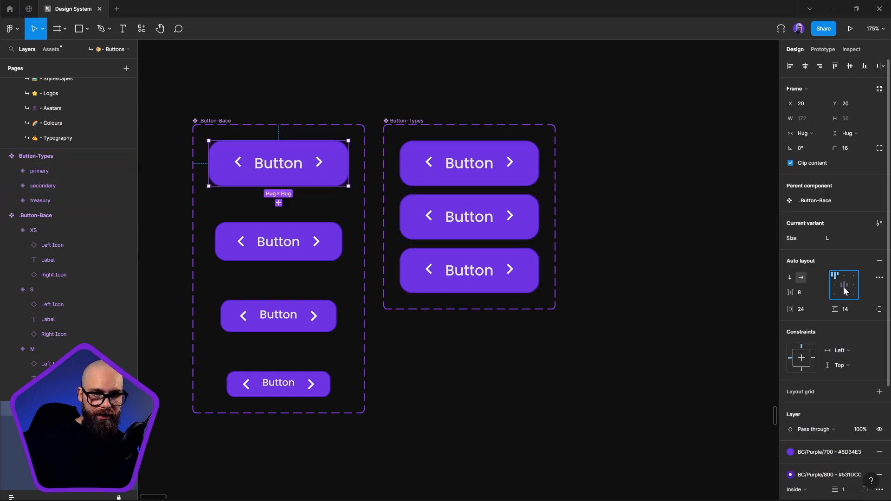
click(652, 263)
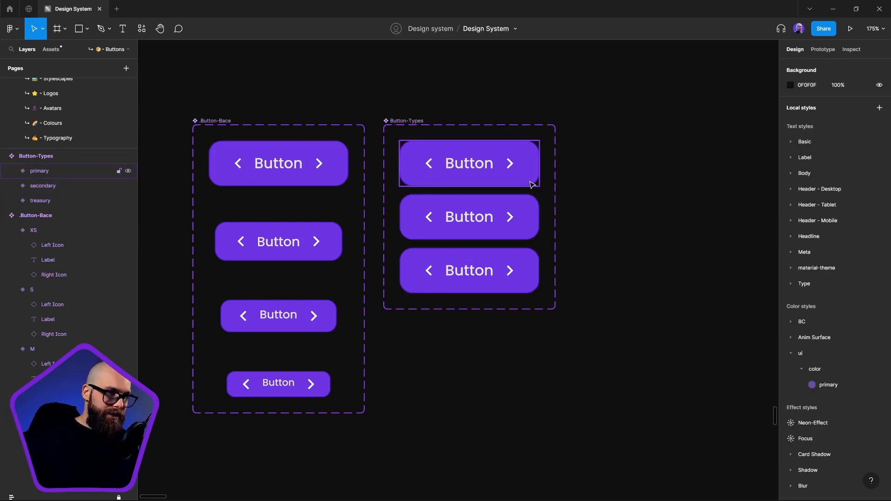
- Inspect the frame settings of the Button-Types variants and the properties of the .Button-Bace instances nested in them
click(533, 183)
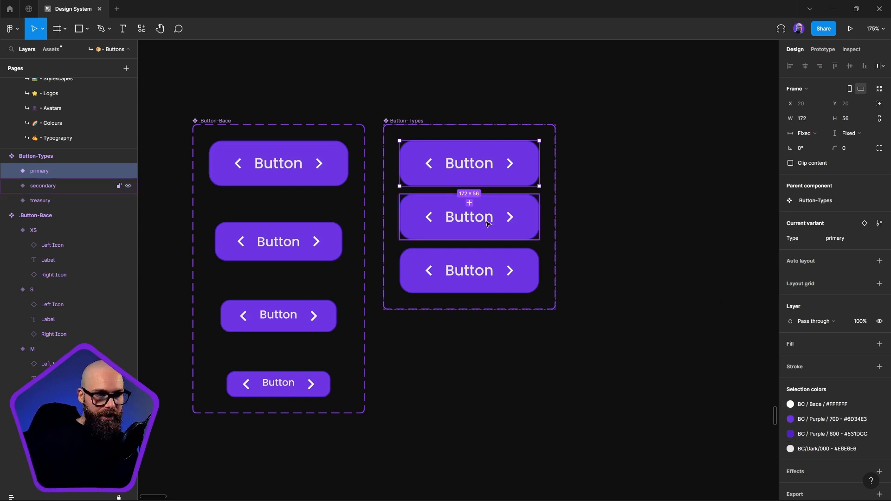
click(57, 186)
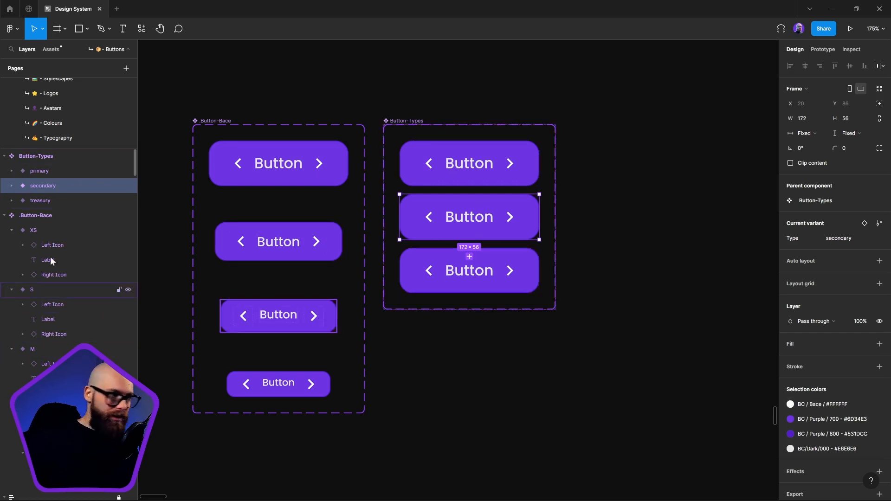
click(10, 185)
click(65, 200)
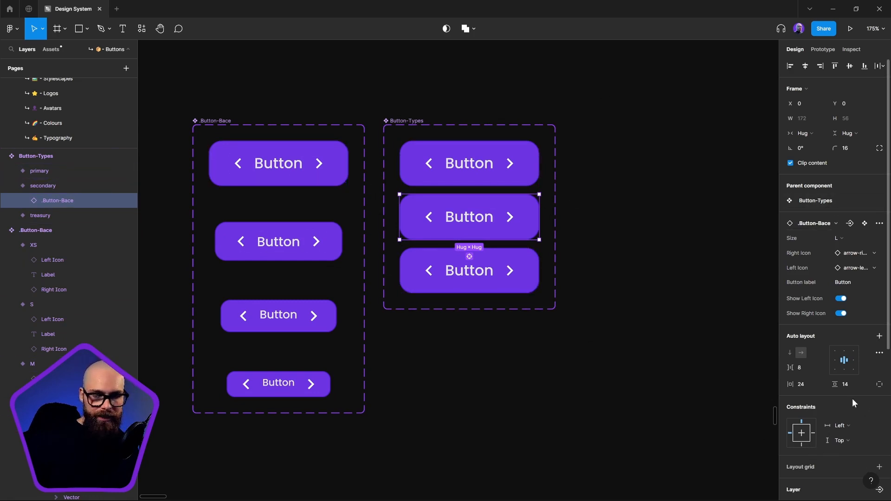
click(442, 118)
click(405, 122)
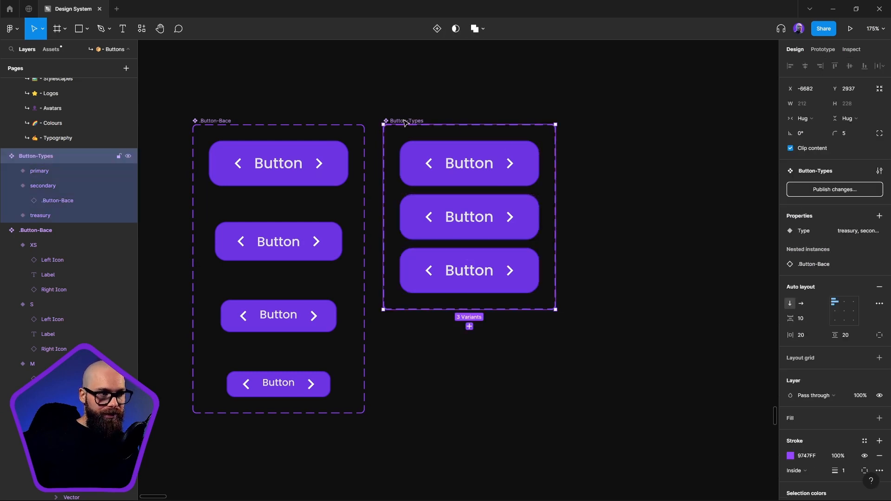
key(Return)
key(Return)
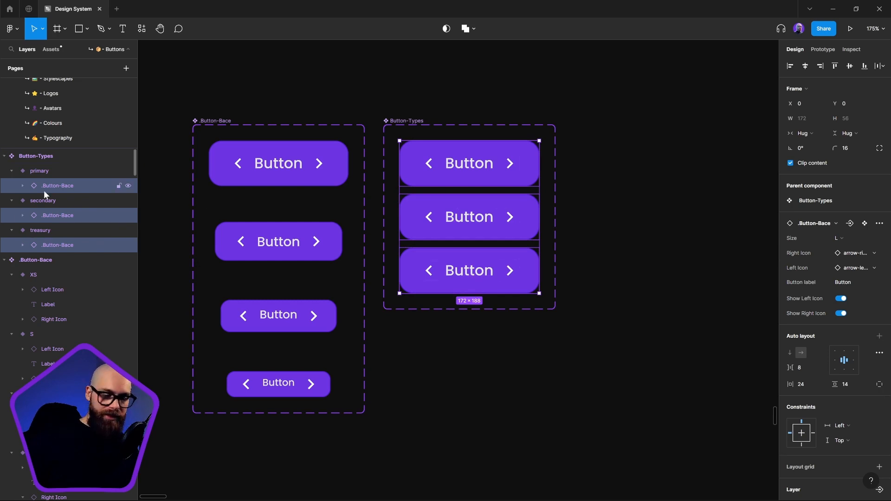
key(shift+Return)
- Add auto layout to the primary variant of Button-Types with centred alignment and an item spacing of 0
click(34, 170)
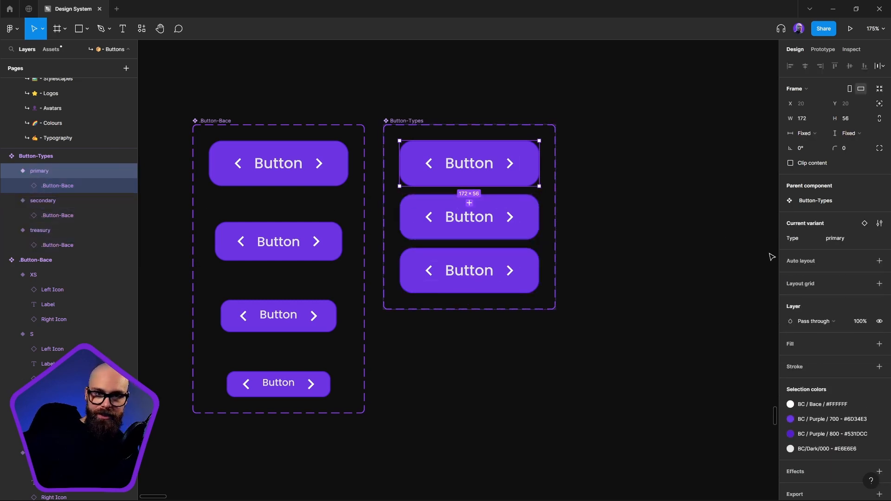
click(879, 261)
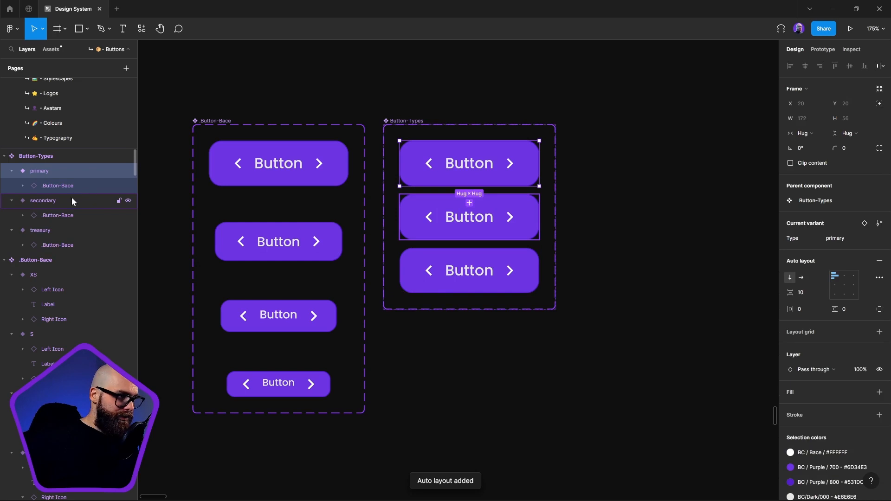
click(843, 286)
click(806, 291)
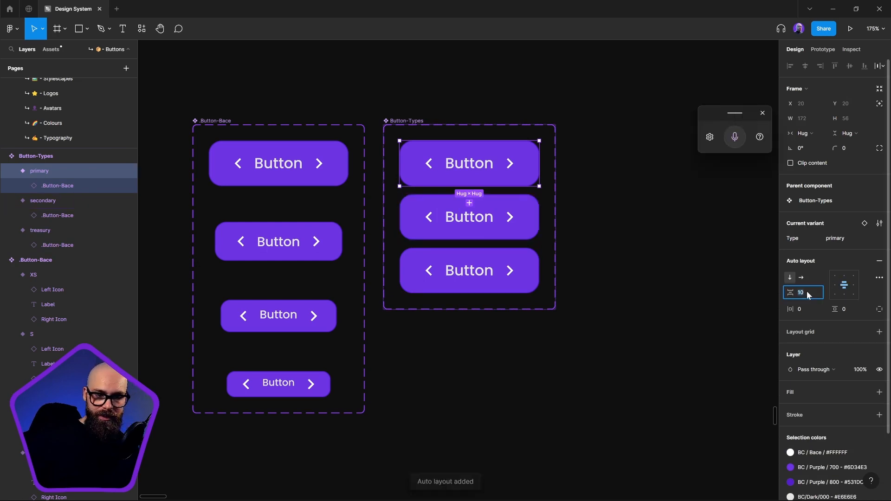
text(0)
key(Return)
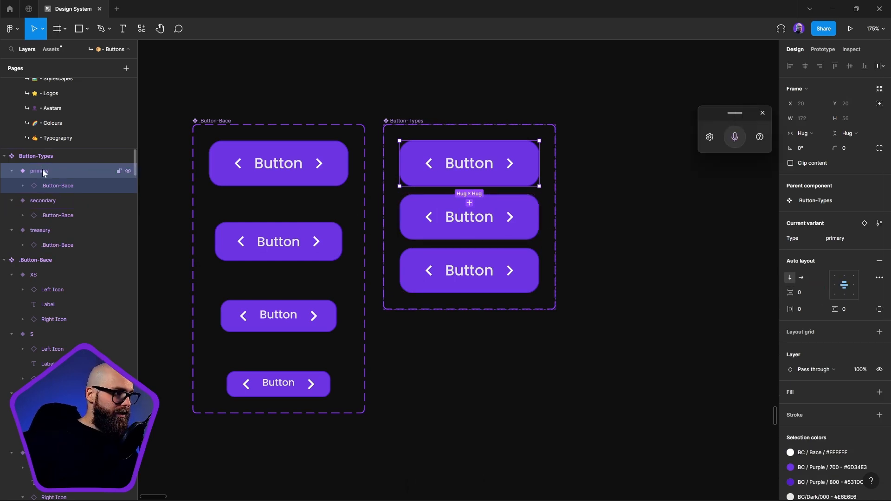
- Add auto layout to the secondary variant of Button-Types with centred alignment and an item spacing of 0
click(43, 201)
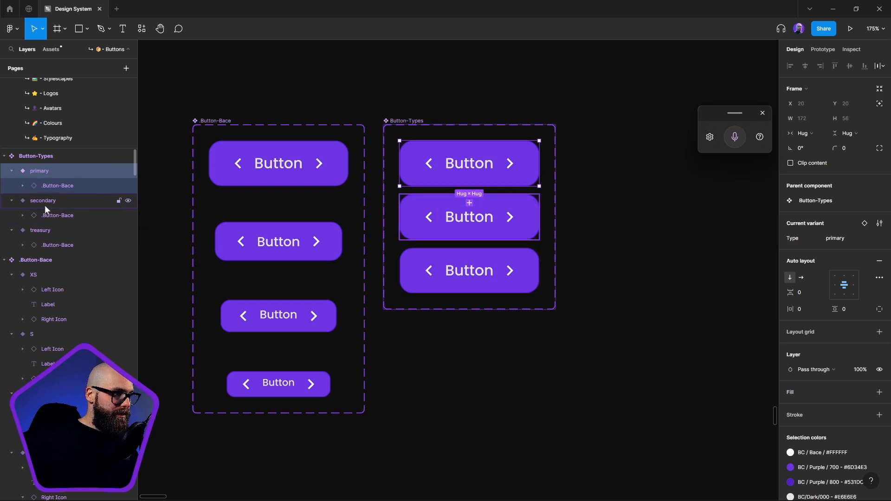
click(878, 260)
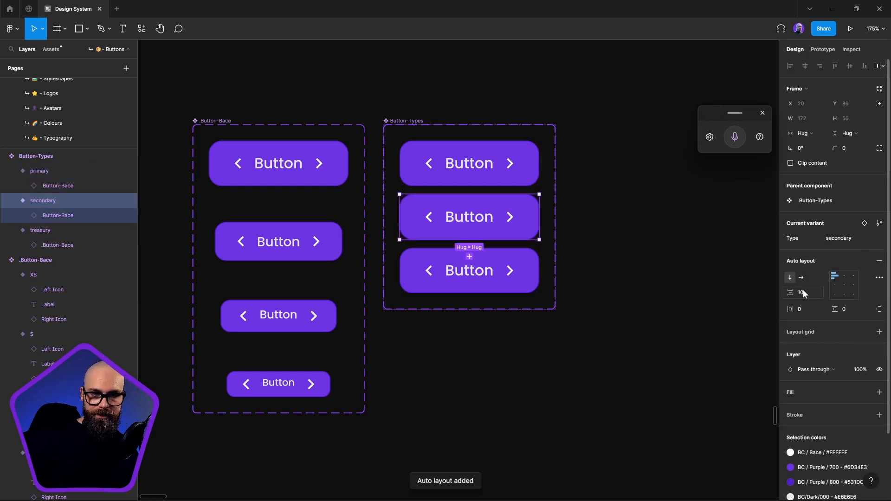
click(844, 285)
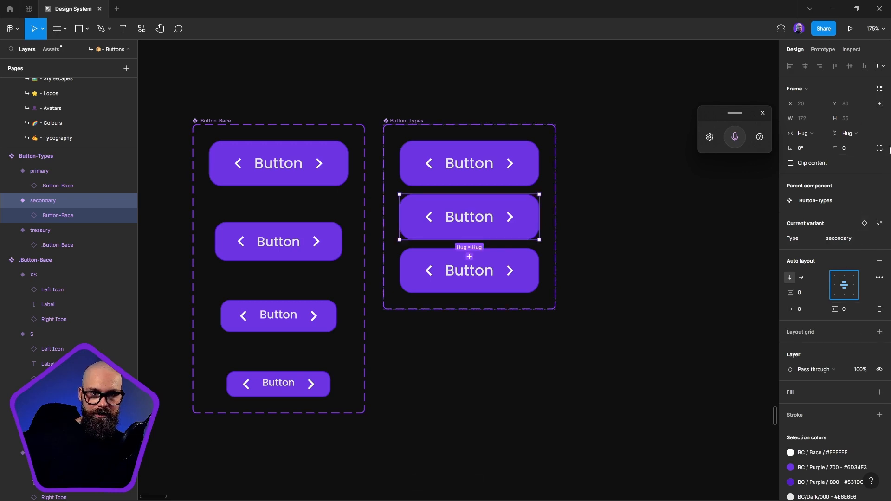
- Add auto layout to the treasury variant of Button-Types with centred alignment and an item spacing of 0
click(525, 274)
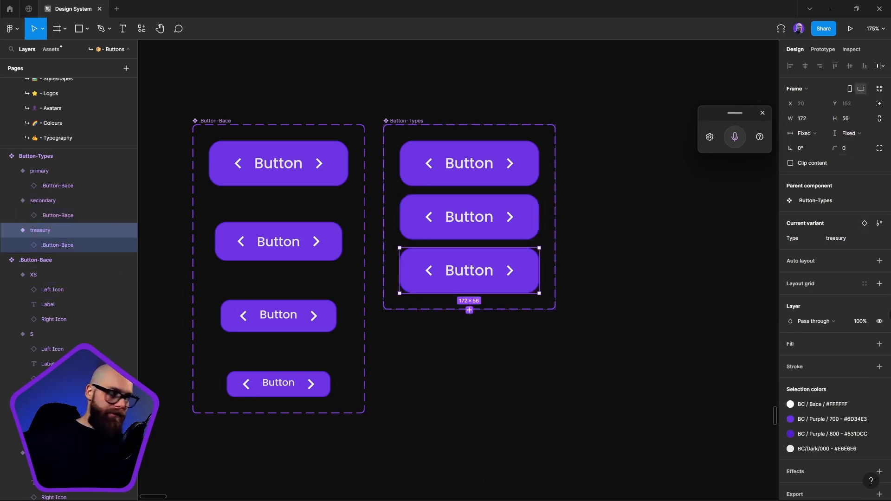
click(878, 261)
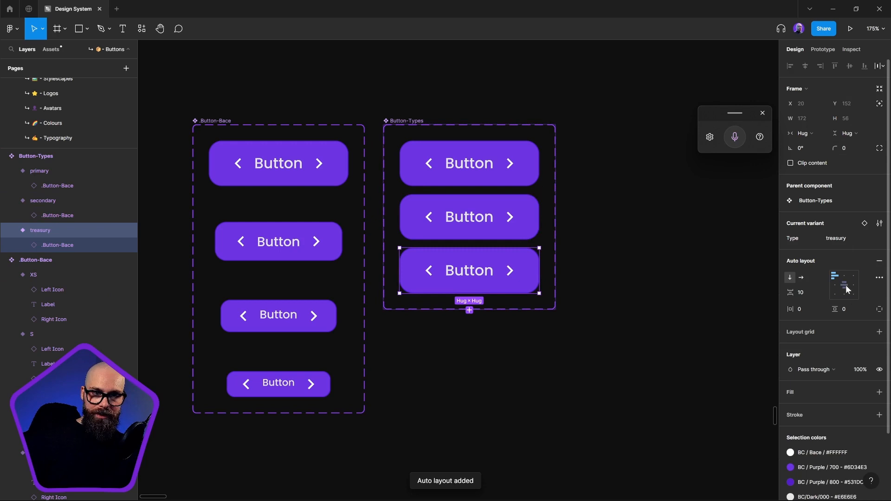
click(803, 292)
text(0)
key(Return)
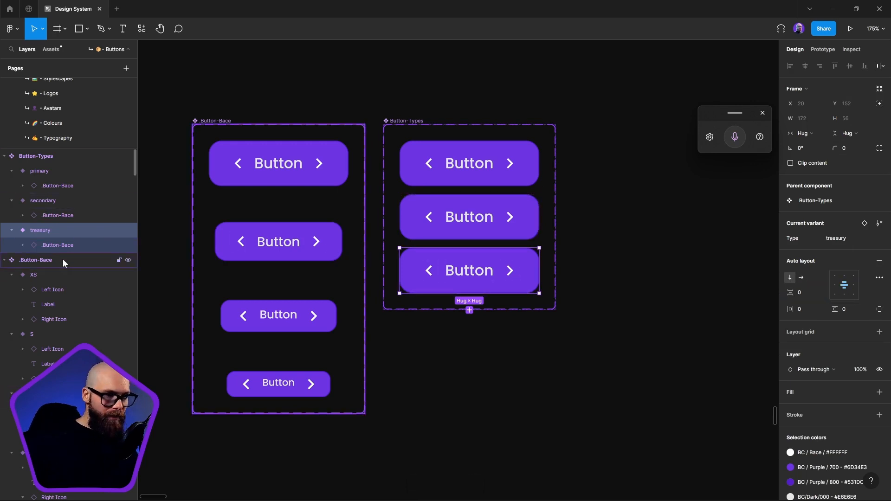
- Remove the fill of the .Button-Bace instance in the secondary variant and set its stroke to the BC/Purple/700 colour style
click(73, 186)
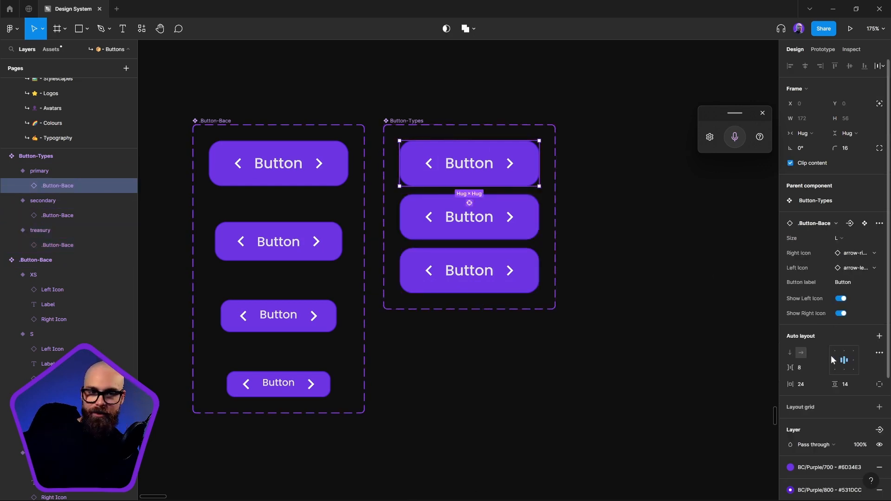
scroll(834, 367, down, 3)
click(52, 215)
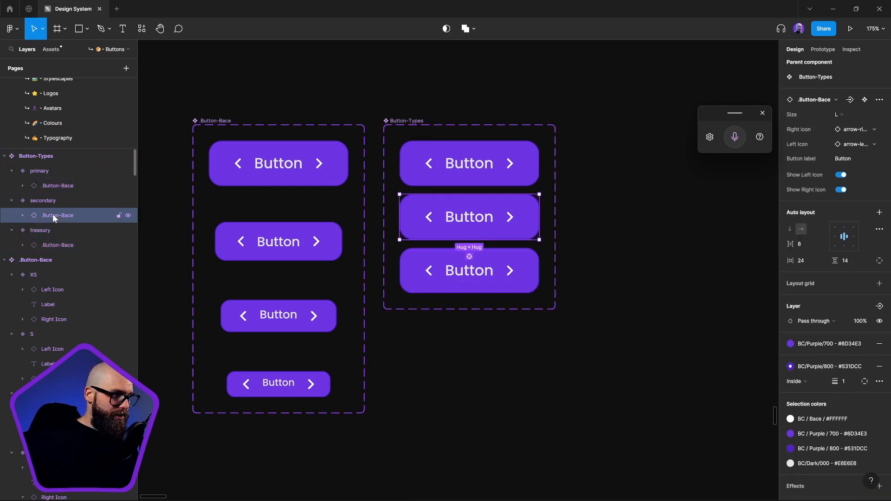
click(833, 345)
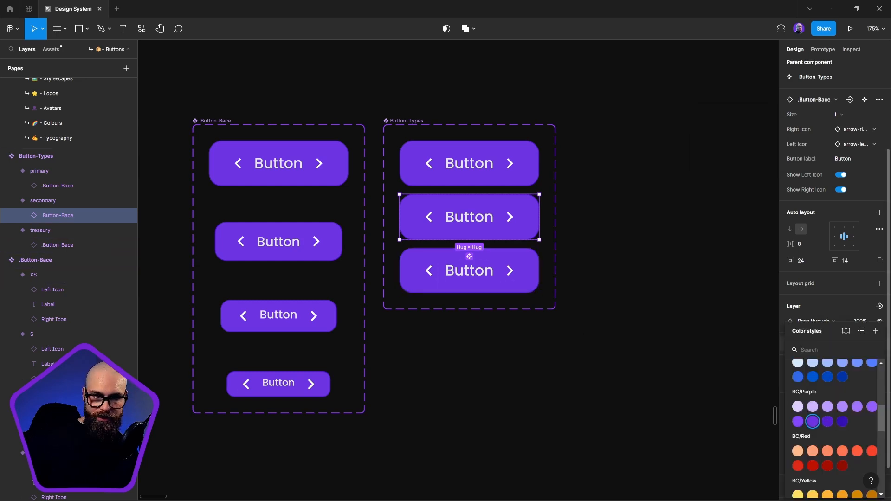
scroll(825, 413, up, 5)
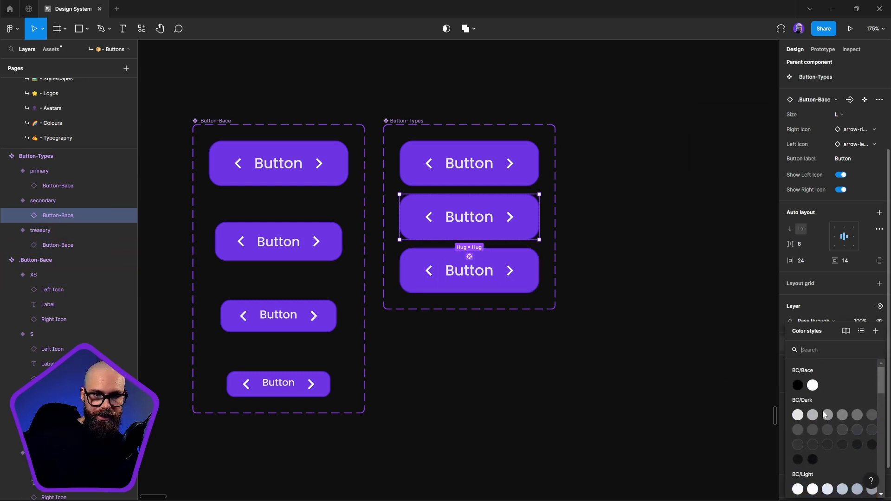
scroll(819, 415, down, 5)
click(821, 304)
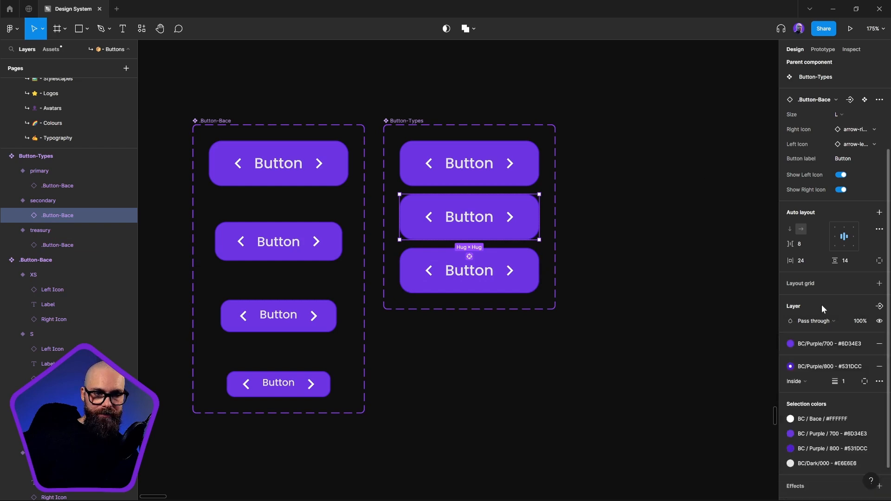
click(878, 344)
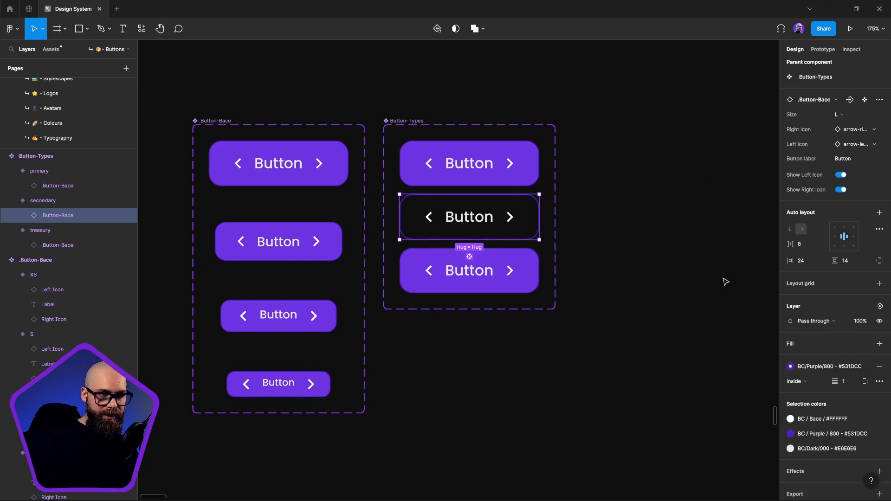
click(814, 368)
click(815, 421)
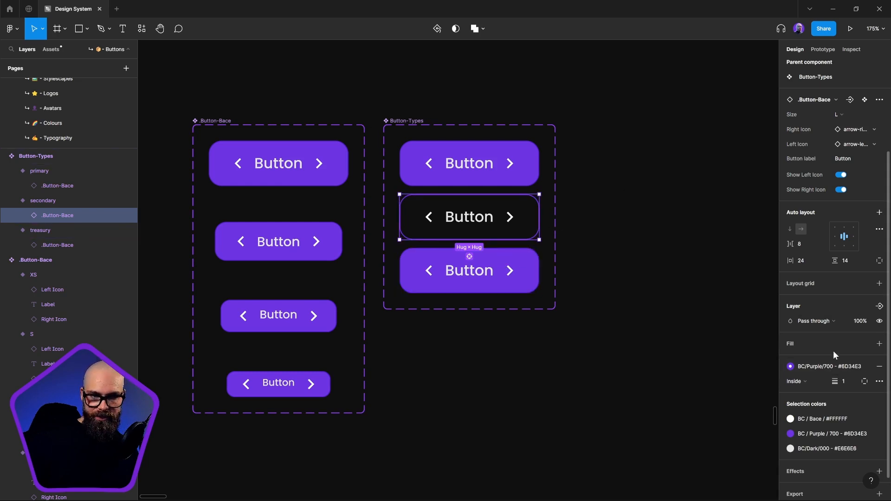
- Examine how the secondary and tertiary buttons are coloured in the existing Buttons overview board
scroll(603, 254, down, 6)
scroll(612, 254, down, 5)
drag(611, 255, 426, 270)
scroll(505, 220, up, 5)
scroll(495, 227, down, 5)
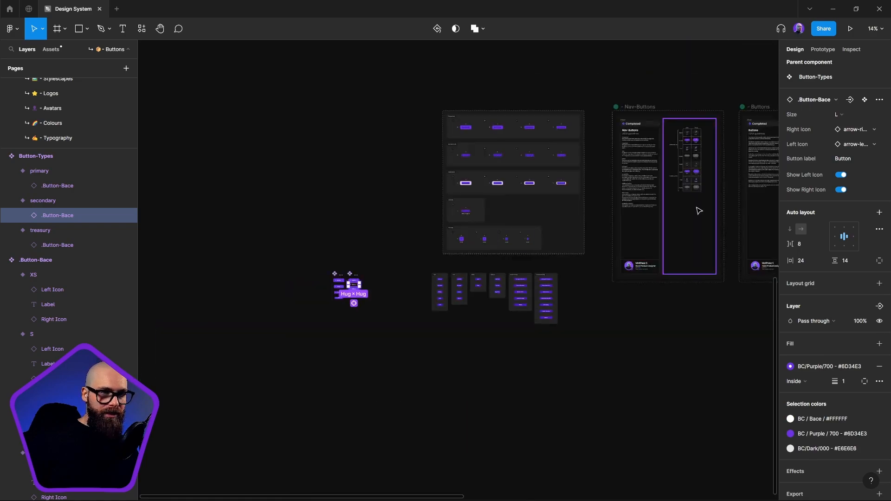
drag(698, 210, 416, 229)
drag(666, 233, 473, 231)
scroll(393, 206, up, 7)
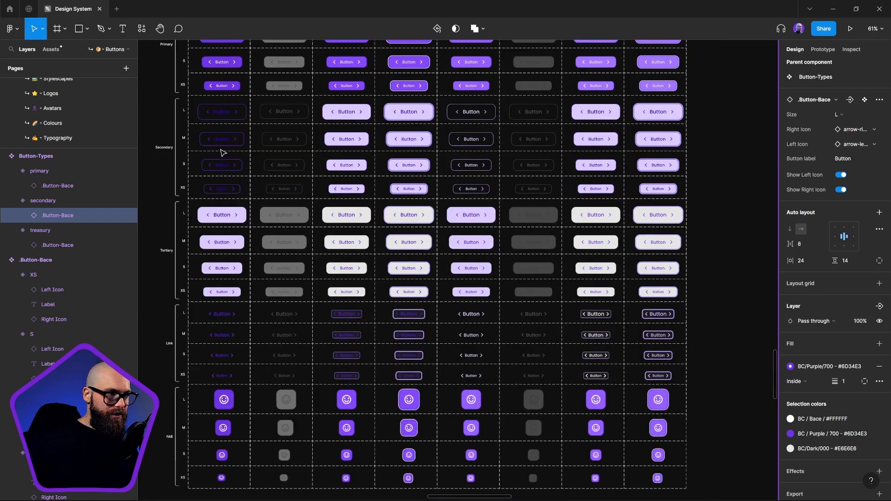
scroll(222, 151, up, 5)
scroll(251, 204, down, 8)
drag(159, 287, 627, 245)
scroll(360, 282, down, 3)
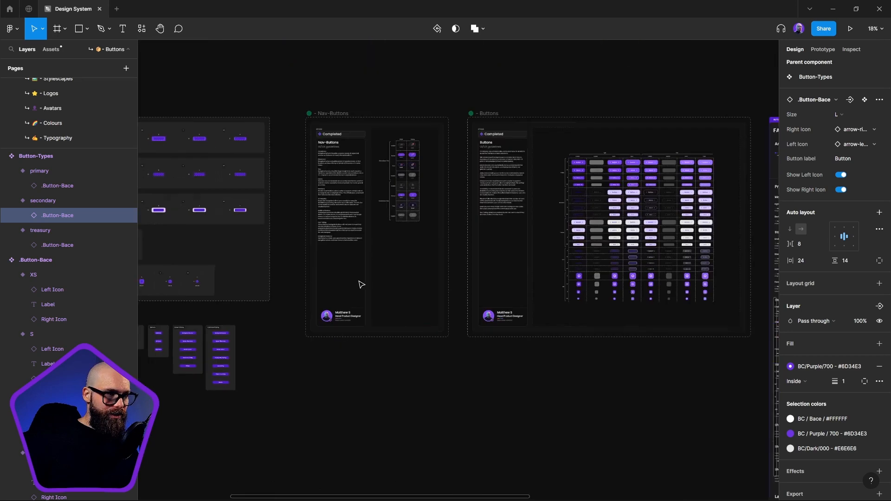
scroll(423, 251, down, 5)
scroll(509, 276, up, 5)
scroll(408, 246, up, 5)
scroll(279, 229, up, 5)
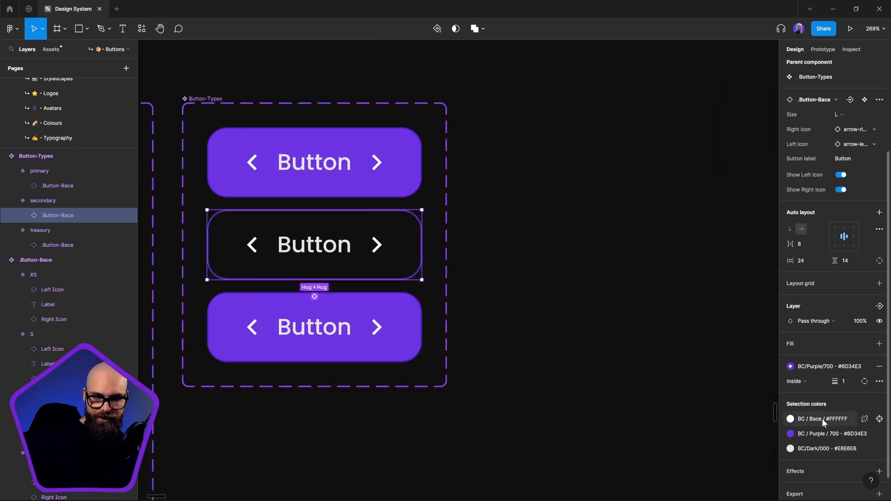
- Select the label and both icons of the secondary variant and recolour the label with the BC/Purple/800 style
drag(535, 232, 216, 264)
click(483, 225)
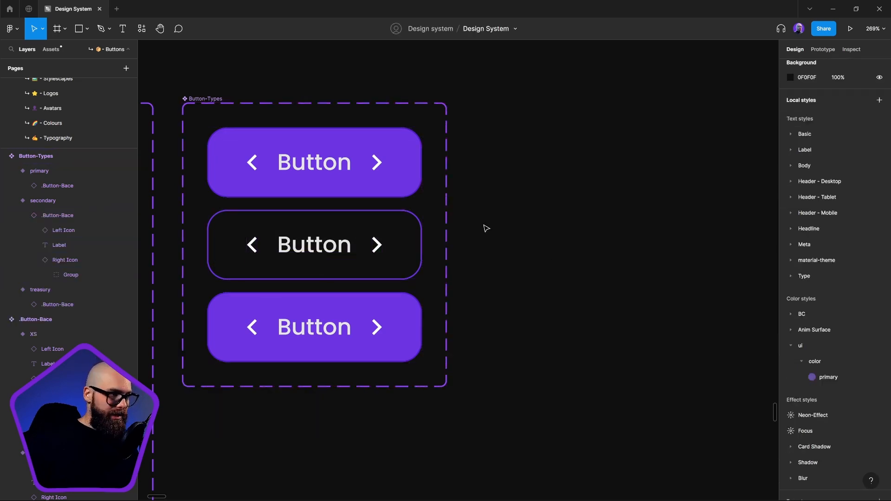
drag(491, 220, 223, 275)
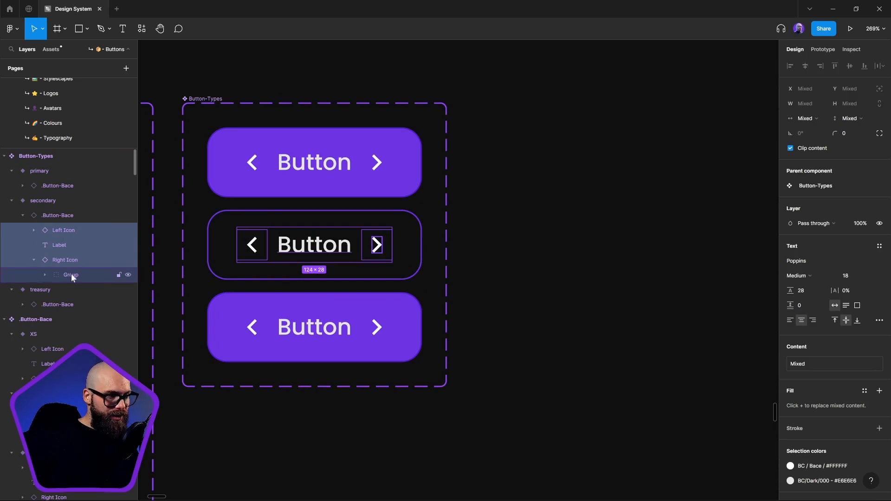
click(34, 260)
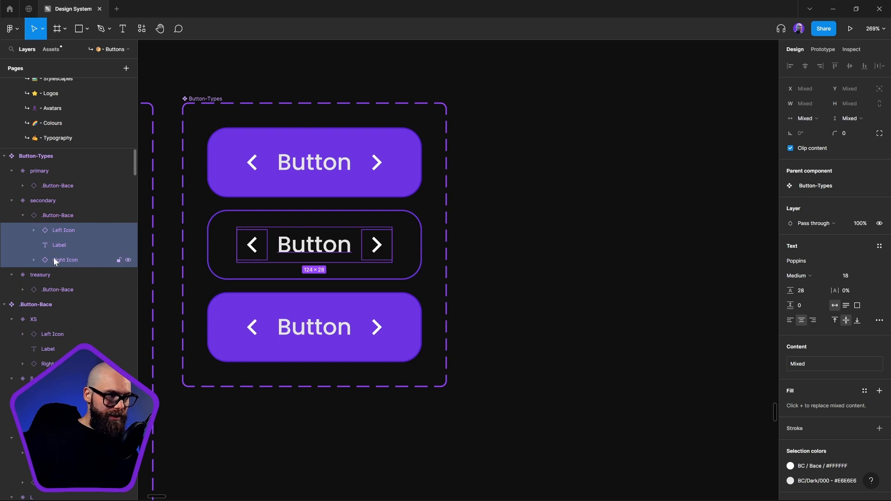
scroll(788, 418, down, 3)
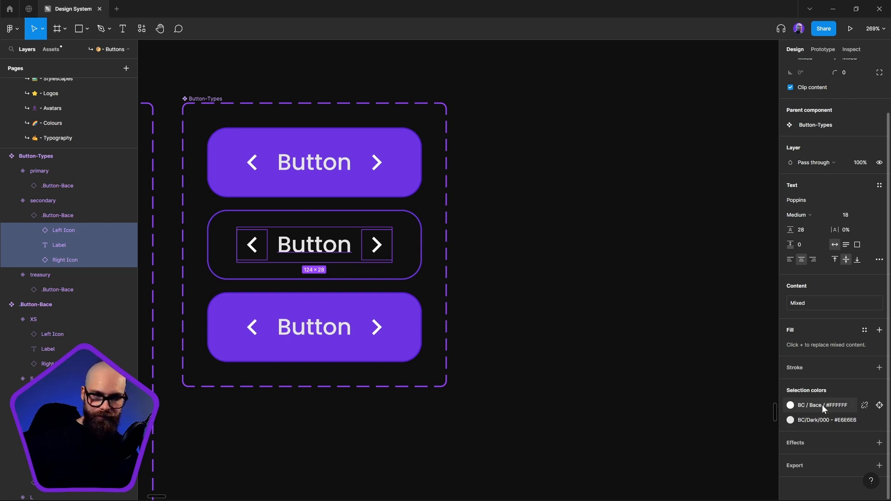
click(822, 419)
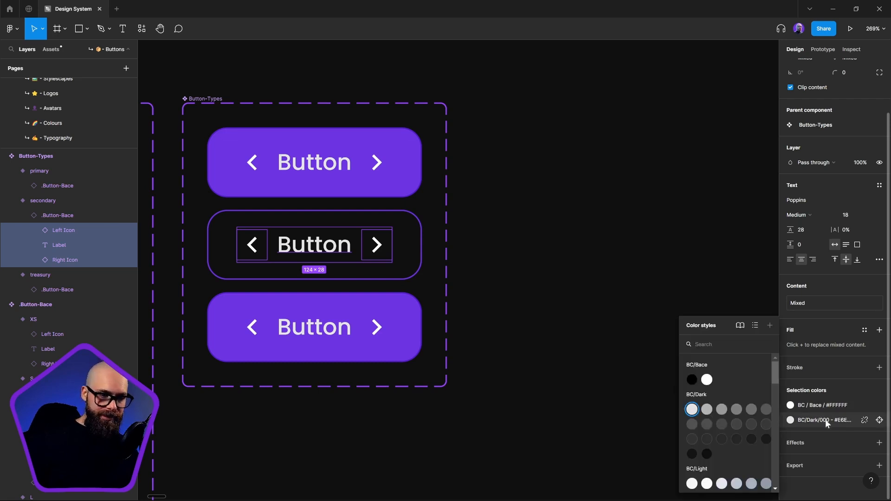
scroll(717, 432, down, 5)
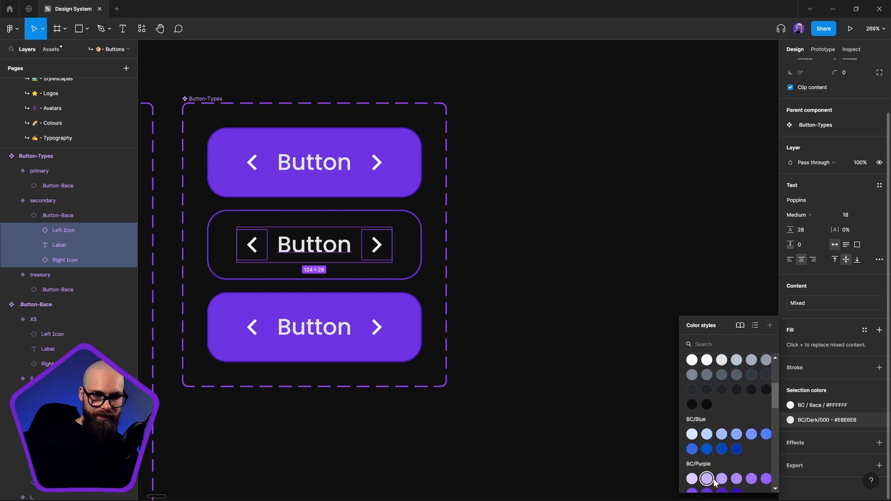
click(722, 491)
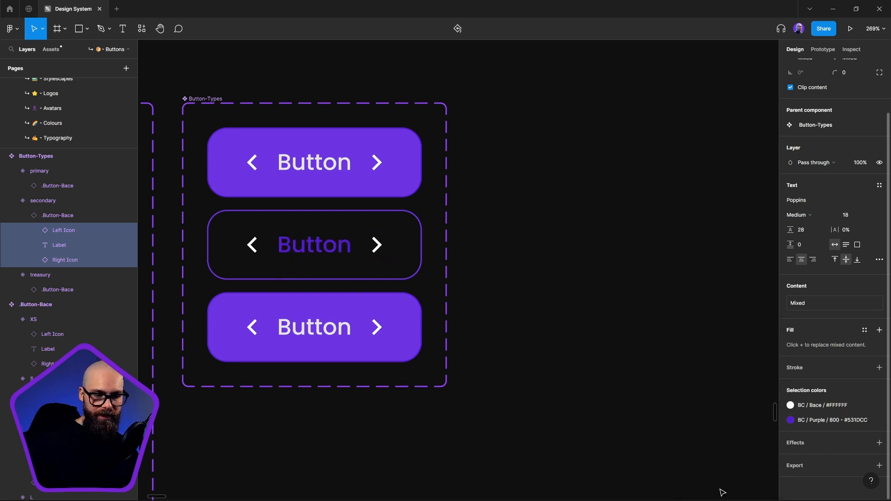
- Recolour the left and right icons of the secondary variant with the BC/Purple/800 style
click(816, 408)
scroll(735, 441, down, 8)
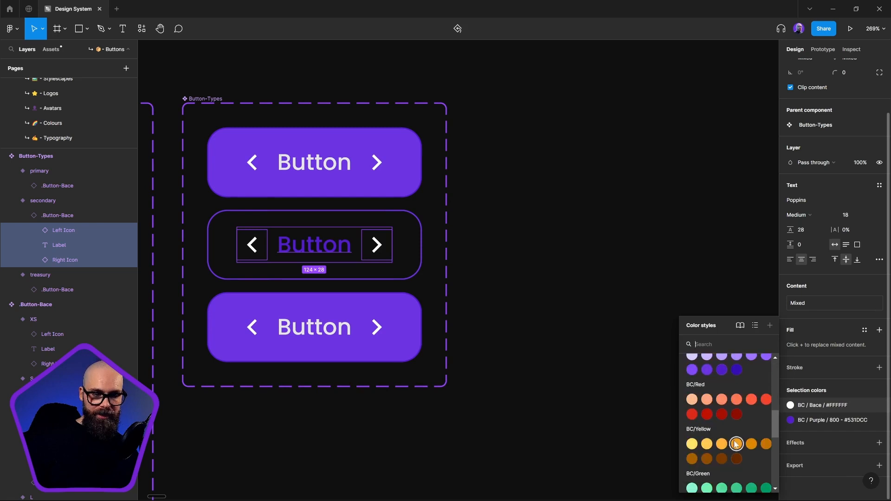
click(721, 369)
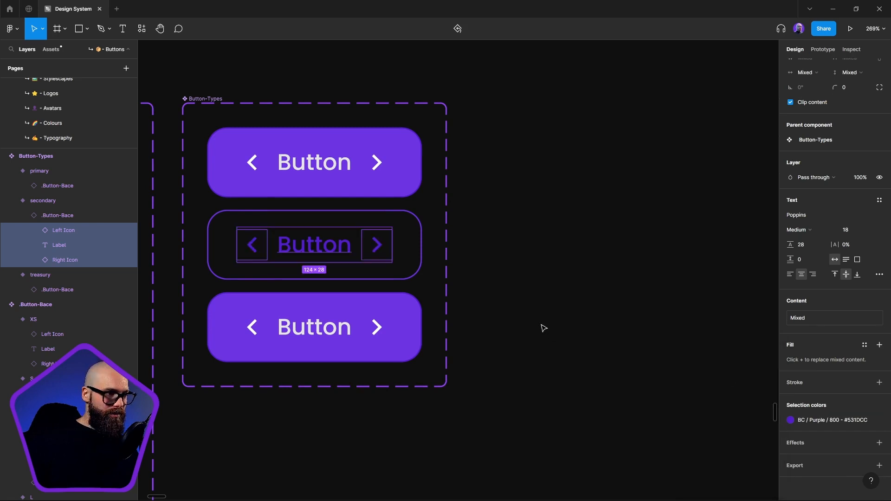
click(541, 328)
- Add a white FFFFFF fill to the Button-Types component set
scroll(620, 305, left, 5)
scroll(620, 304, up, 2)
click(331, 155)
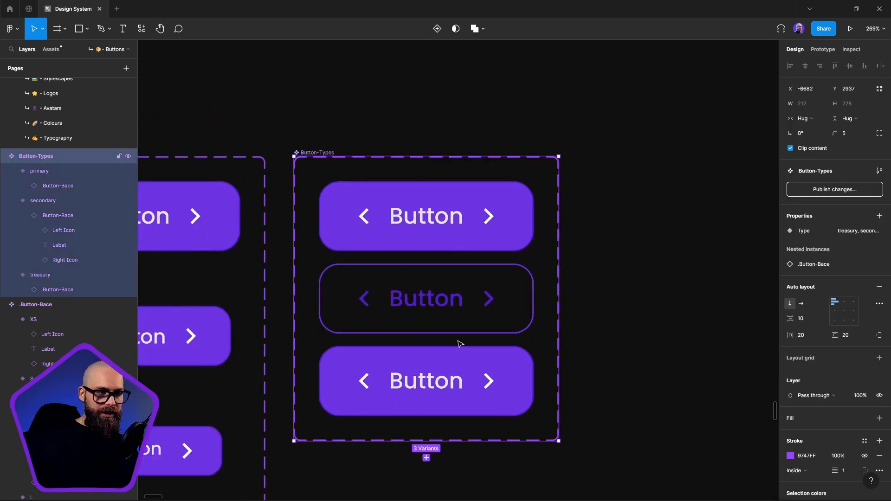
click(880, 417)
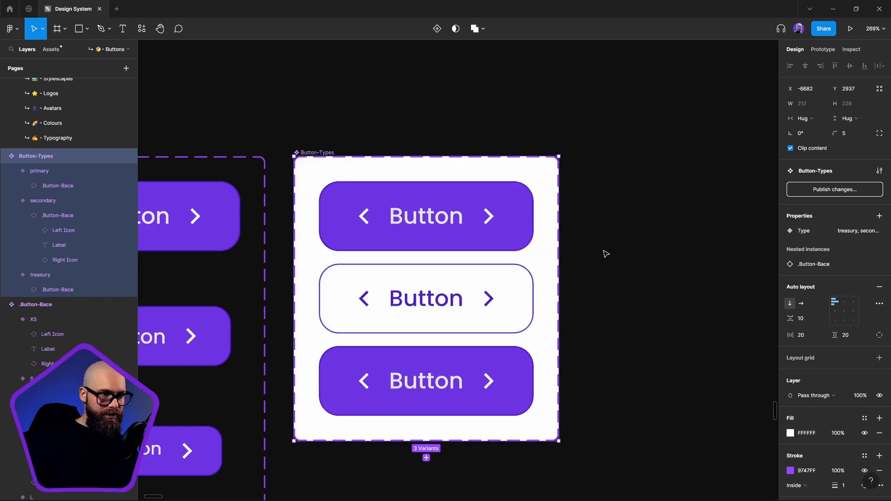
click(650, 284)
drag(625, 254, 283, 351)
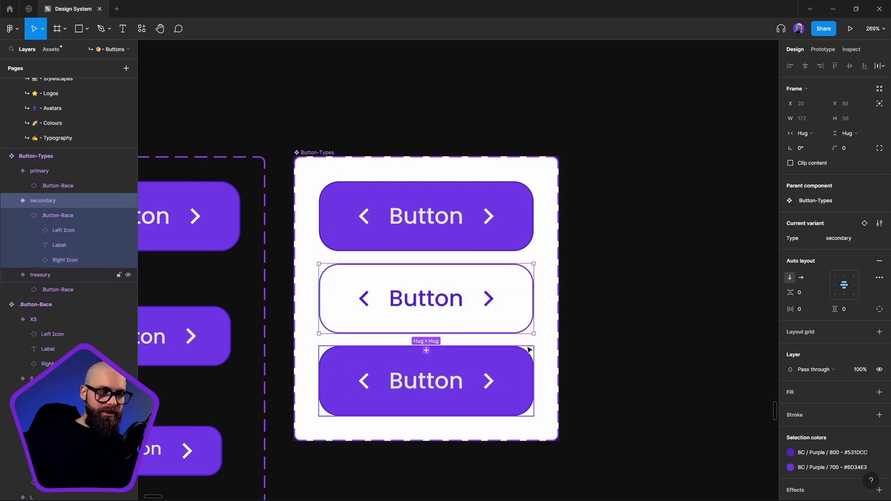
click(599, 242)
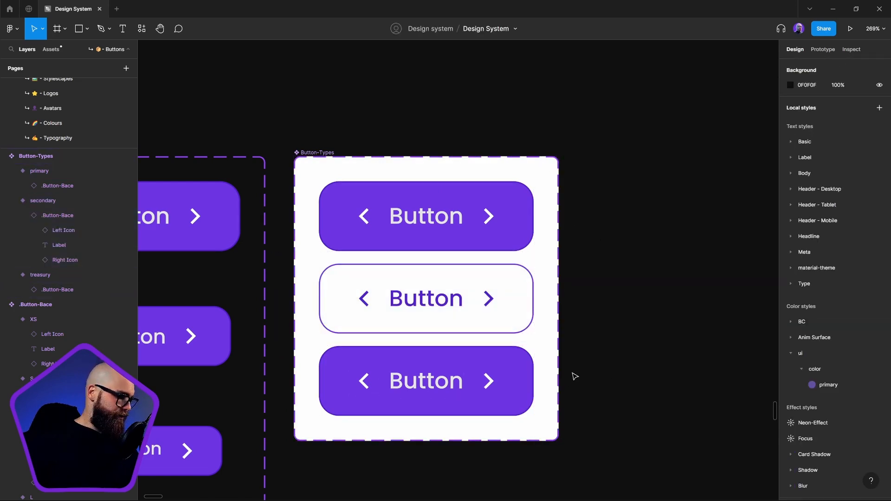
- Set the fill of the treasury variant's .Button-Bace instance to BC/Purple/50 and remove its stroke
click(501, 377)
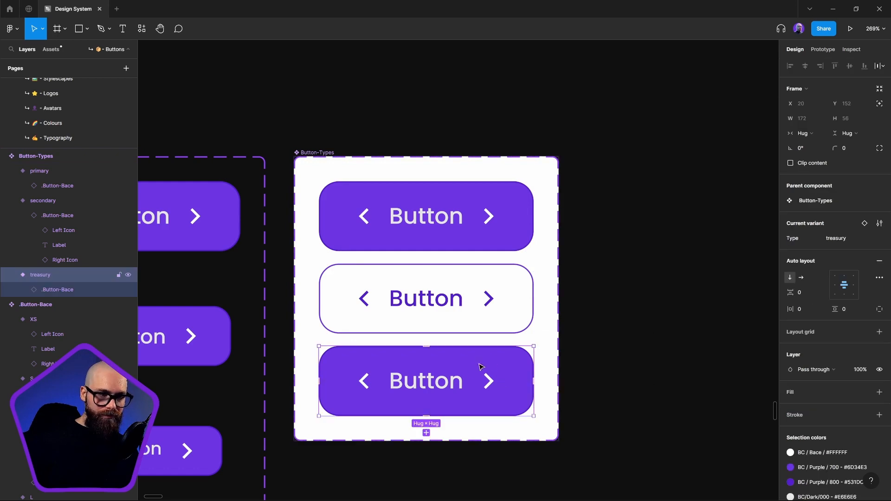
click(60, 291)
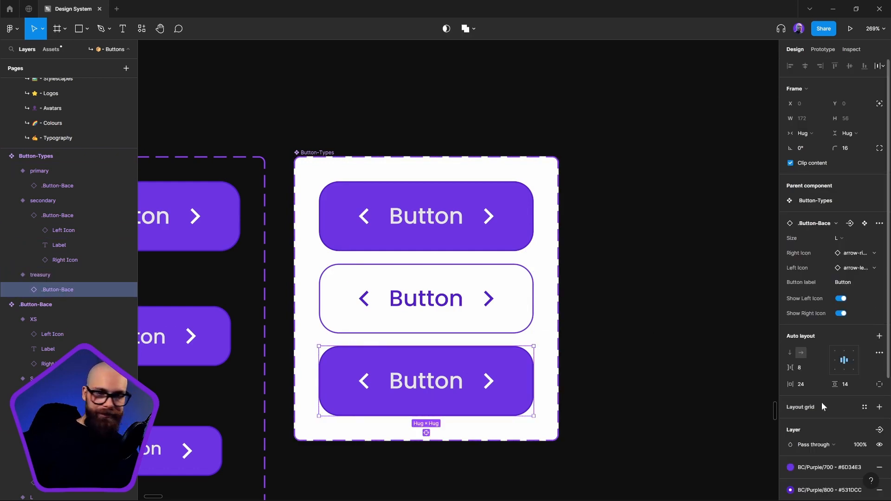
scroll(817, 400, down, 1)
scroll(815, 399, down, 3)
click(822, 344)
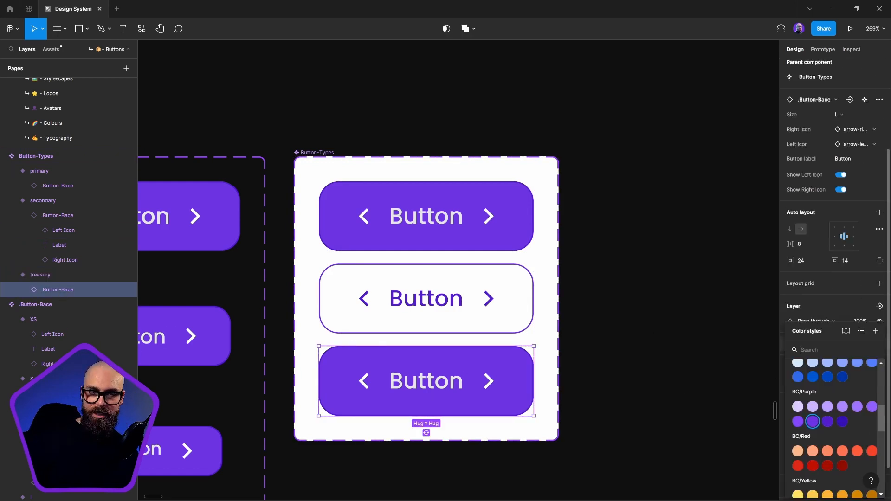
click(797, 407)
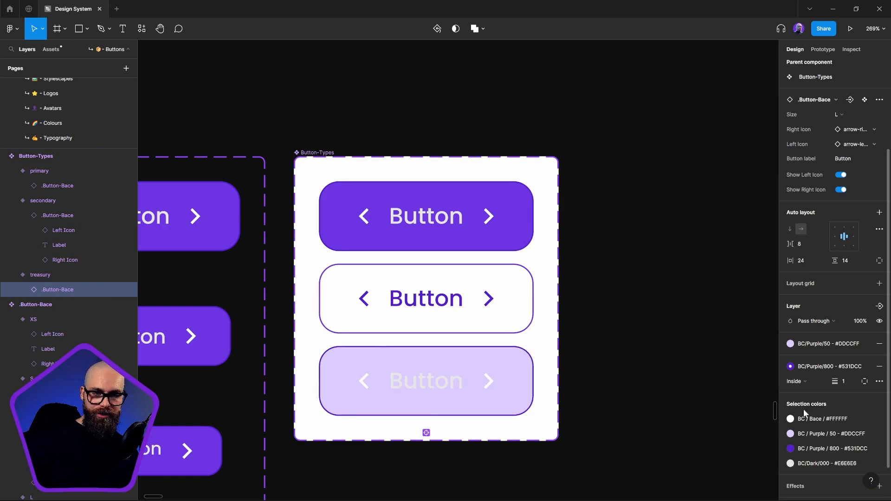
click(879, 367)
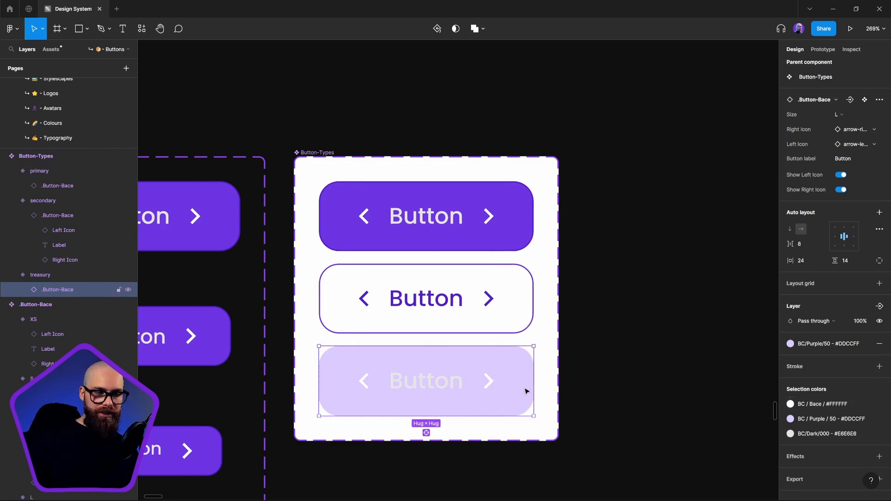
- Select the label and both icons of the treasury variant and recolour the icons with the BC/Purple/800 style
click(623, 364)
drag(625, 354, 288, 396)
click(790, 405)
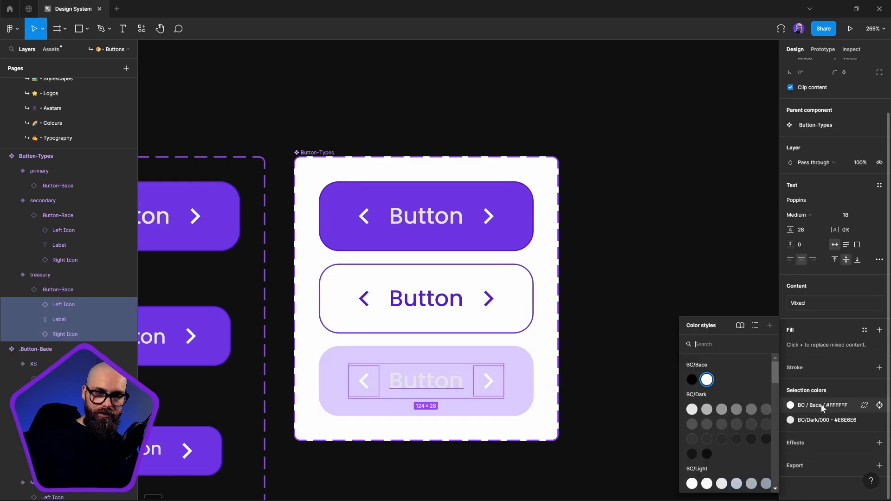
scroll(723, 432, down, 3)
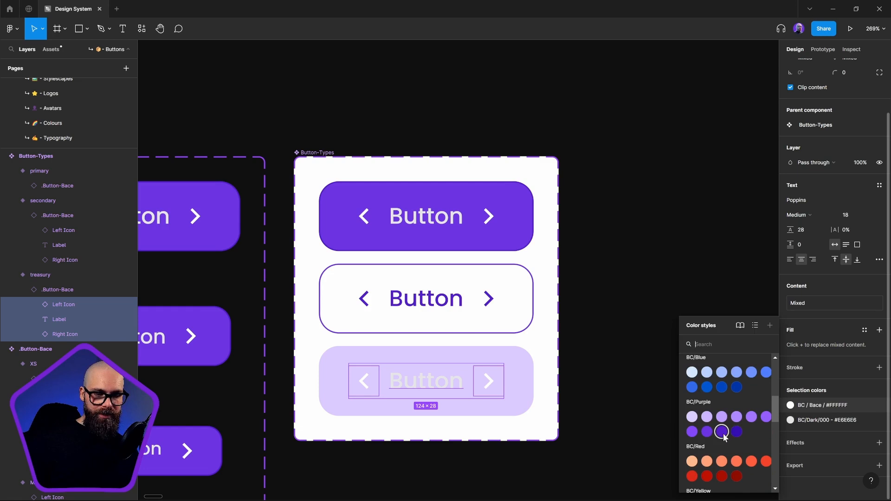
click(722, 431)
- Recolour the label of the treasury variant with the BC/Purple/800 style
click(852, 420)
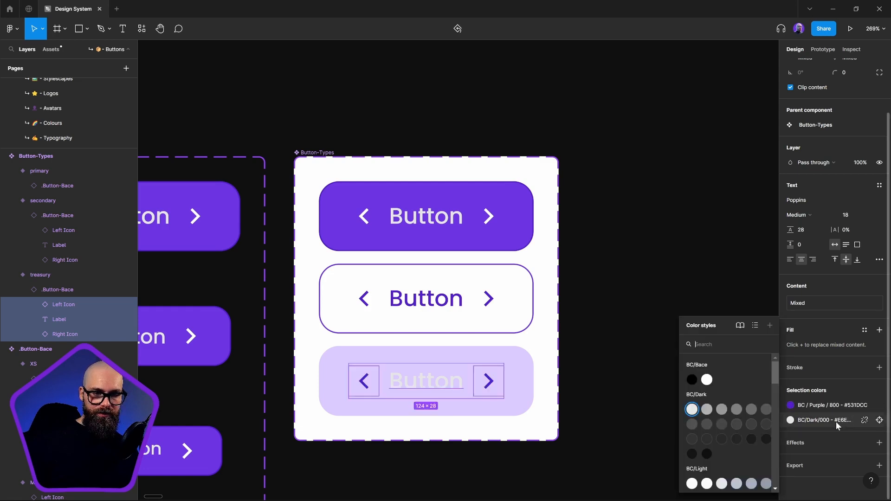
scroll(732, 443, down, 5)
click(722, 432)
click(689, 406)
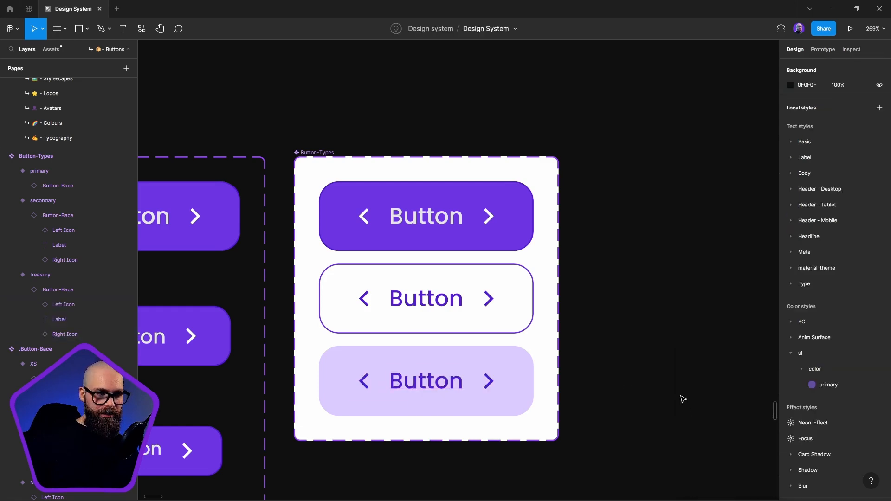
scroll(682, 362, down, 2)
scroll(682, 362, left, 3)
scroll(670, 293, up, 1)
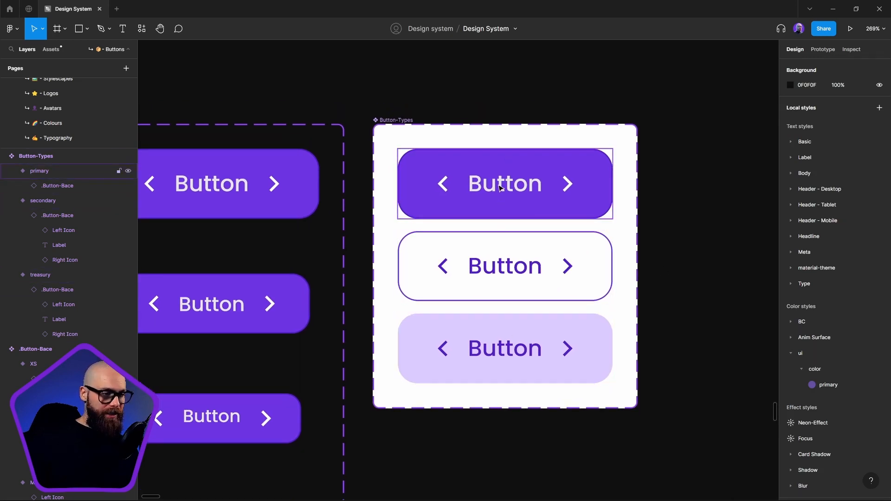
scroll(557, 260, right, 5)
scroll(557, 260, up, 2)
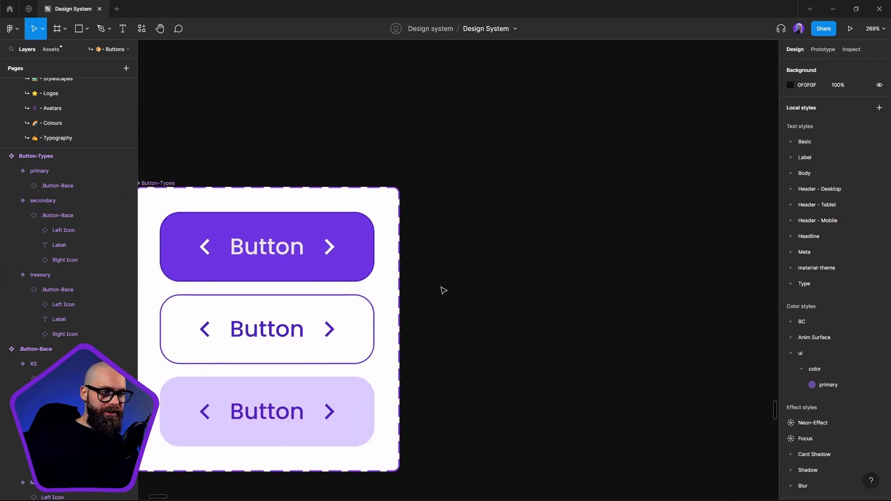
- Copy the primary variant of Button-Types and paste it as a separate instance beside the component set
click(166, 185)
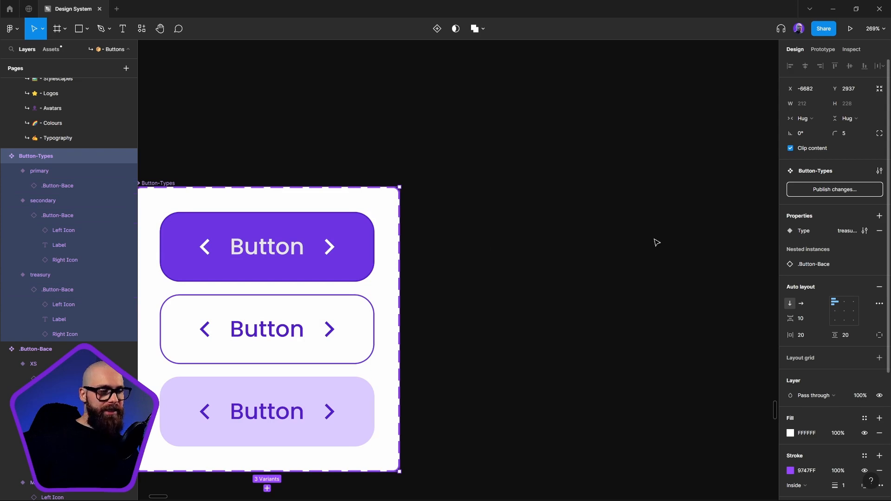
key(shift+1)
drag(704, 262, 642, 268)
click(641, 268)
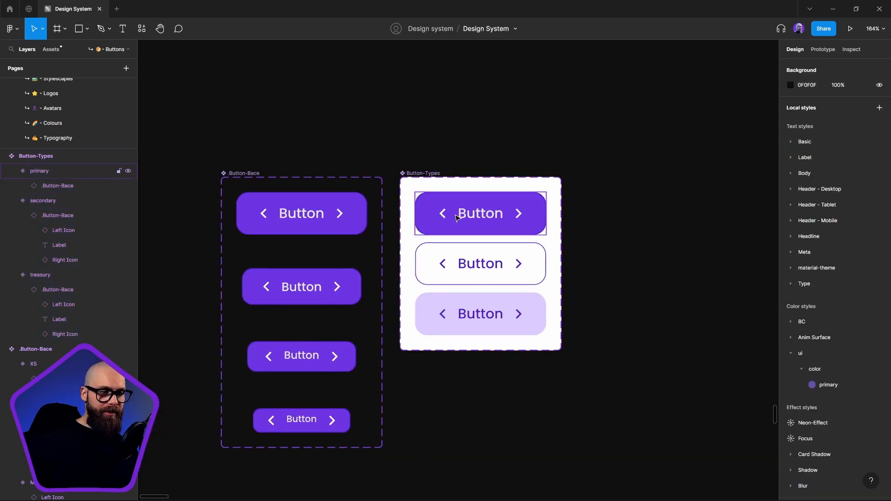
click(456, 217)
key(ctrl+c)
key(ctrl+v)
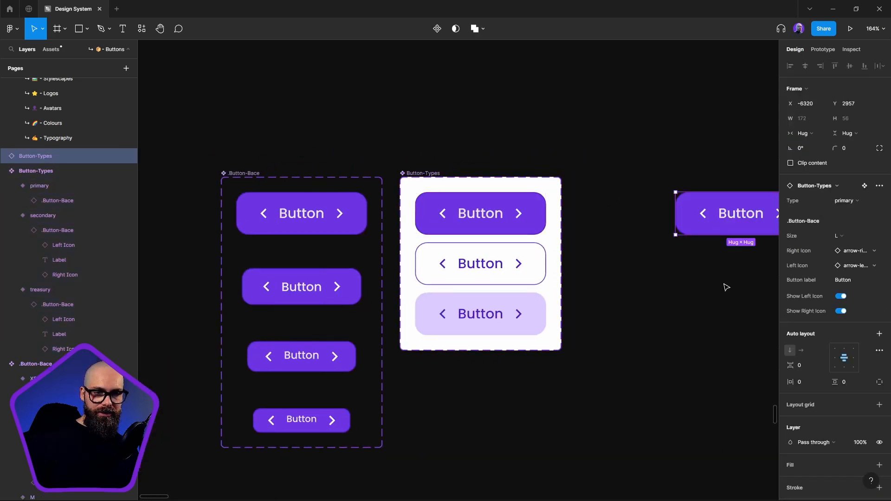
drag(724, 284, 494, 279)
- Try the secondary type on the pasted button instance and settle on the treasury type
click(856, 202)
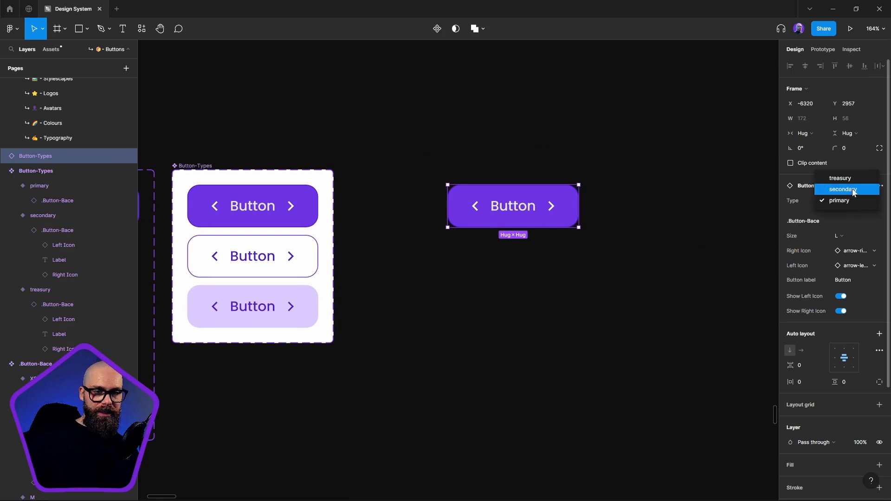
click(849, 186)
click(850, 199)
click(850, 191)
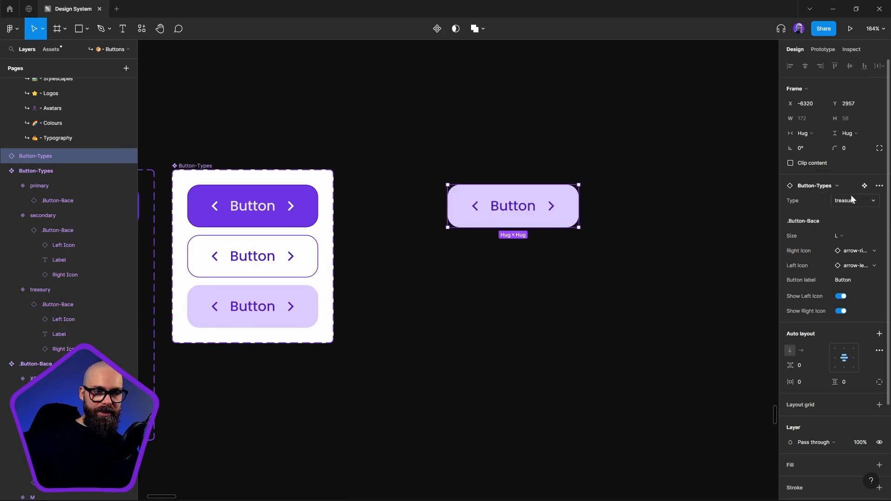
- Try size M on the treasury button instance and settle on size S
click(847, 232)
click(847, 244)
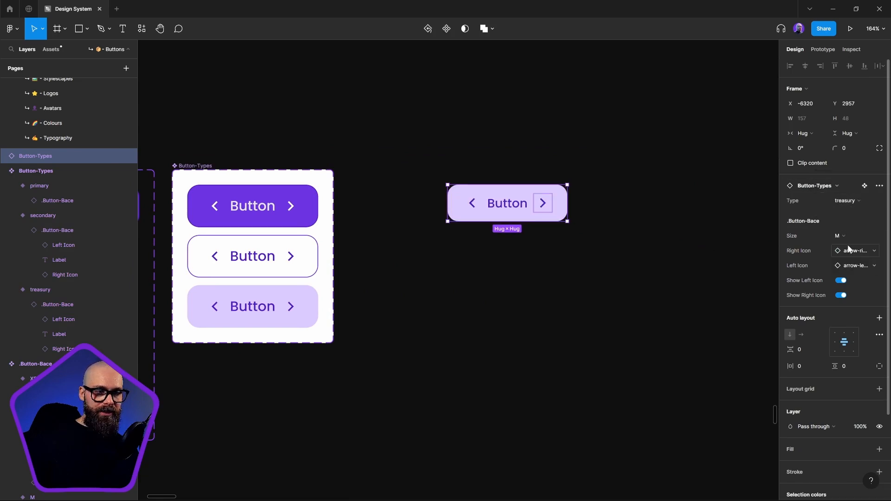
click(848, 236)
click(846, 245)
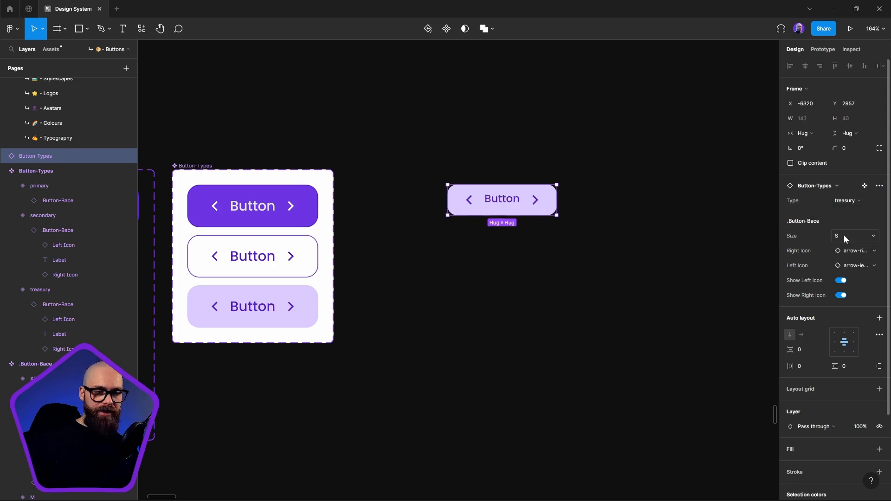
click(844, 236)
- Turn off both the right and left icons on the treasury button instance
click(840, 283)
click(842, 296)
click(843, 268)
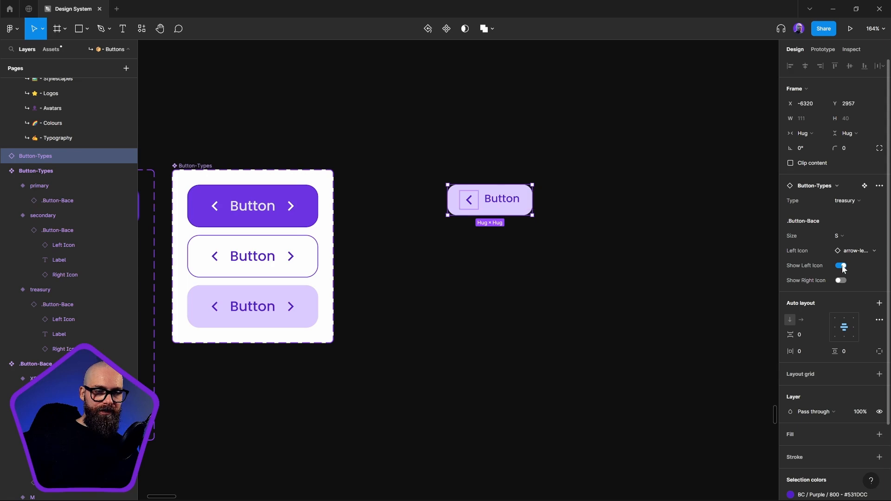
click(617, 269)
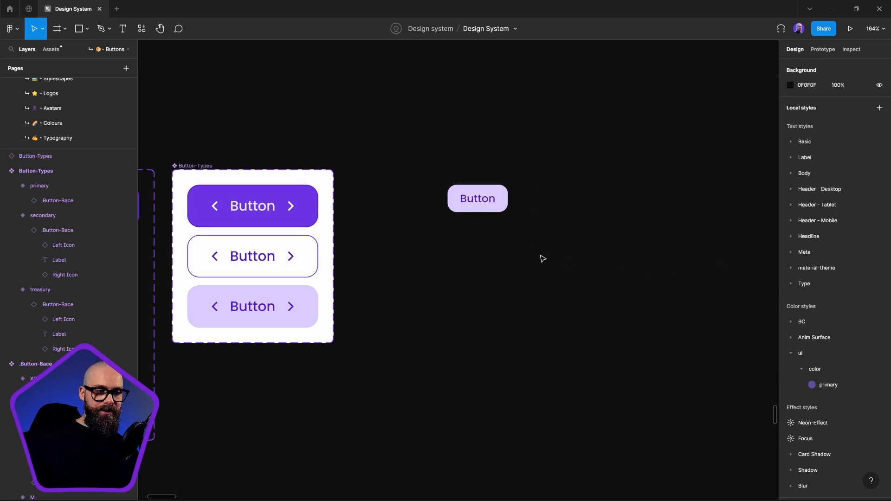
- Examine the finished button variant table, including its link and icon-only button rows, and return to the new Button-Types components
scroll(526, 273, down, 3)
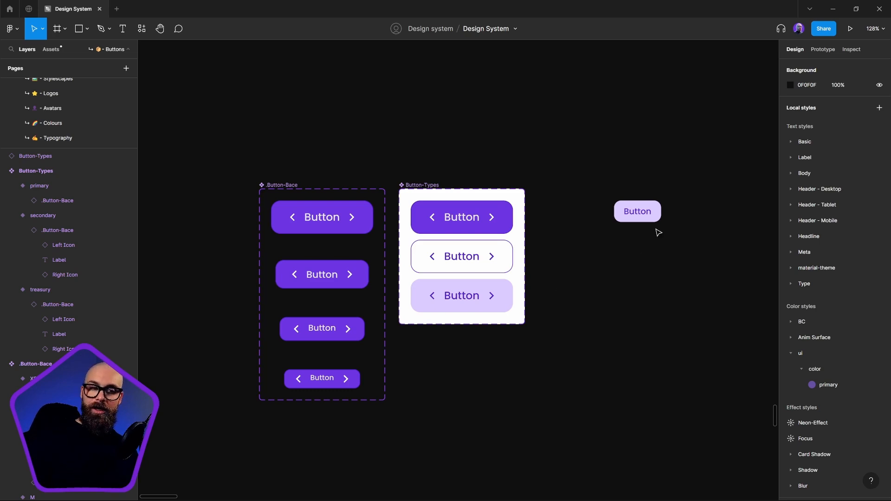
click(648, 202)
scroll(647, 201, down, 5)
drag(721, 163, 353, 193)
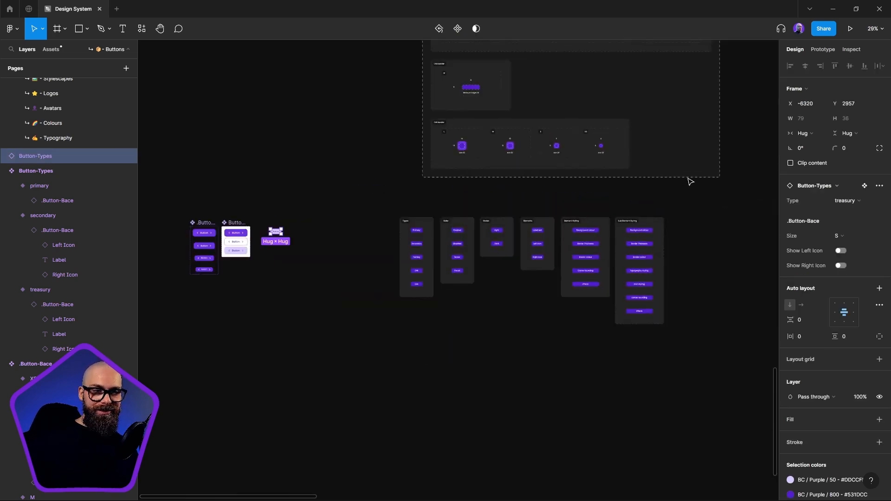
drag(688, 180, 235, 192)
drag(633, 143, 310, 200)
scroll(310, 200, down, 2)
scroll(497, 115, up, 3)
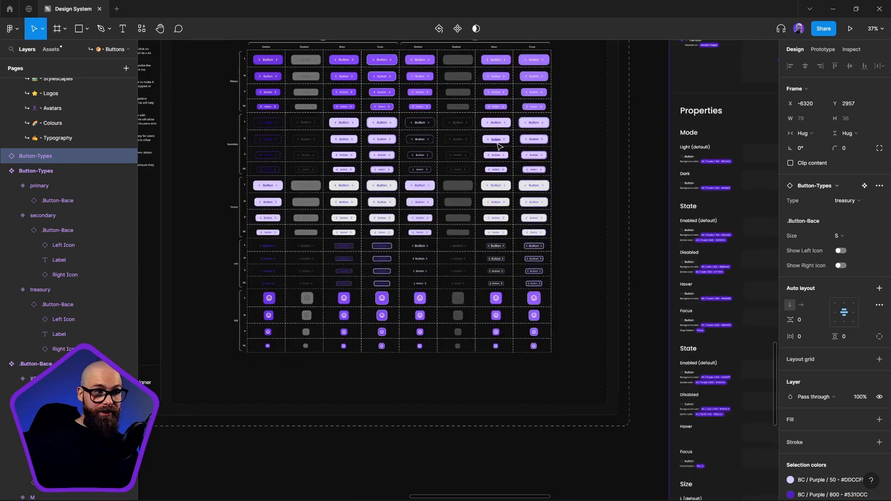
drag(498, 140, 555, 178)
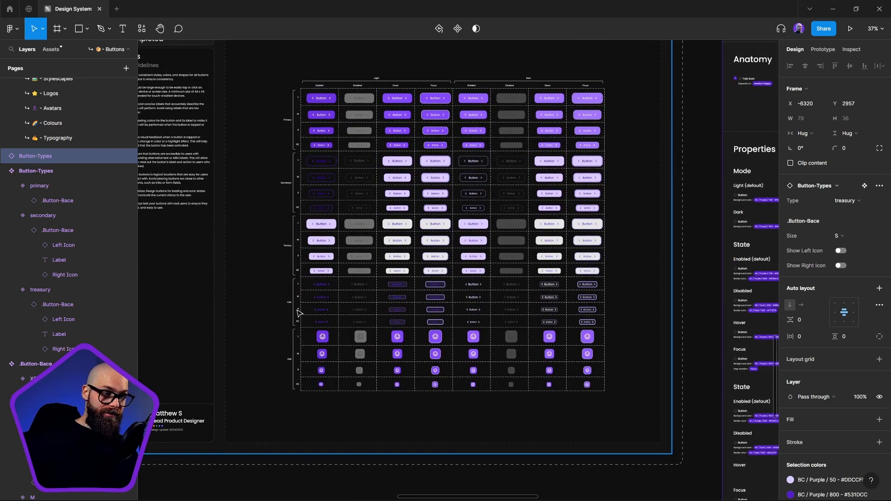
click(370, 447)
drag(272, 497, 659, 278)
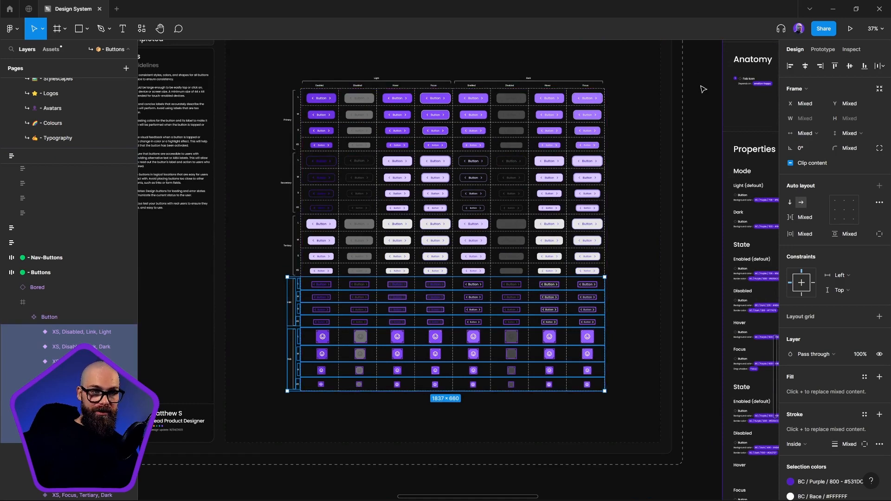
drag(696, 85, 479, 296)
scroll(264, 281, down, 5)
click(597, 231)
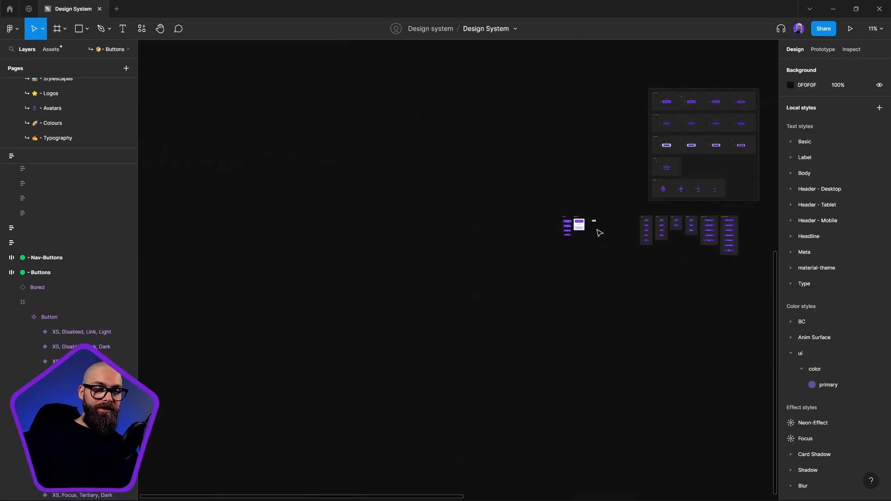
scroll(598, 232, up, 8)
scroll(580, 230, right, 3)
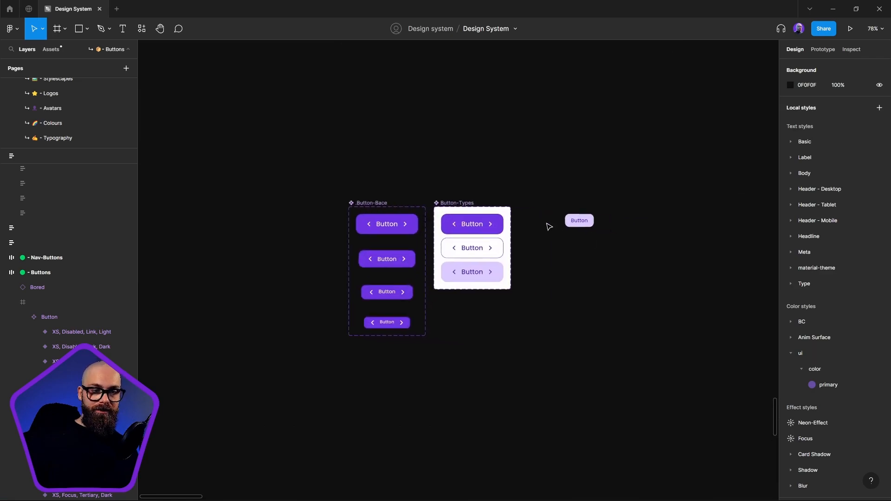
click(588, 223)
drag(644, 222, 647, 230)
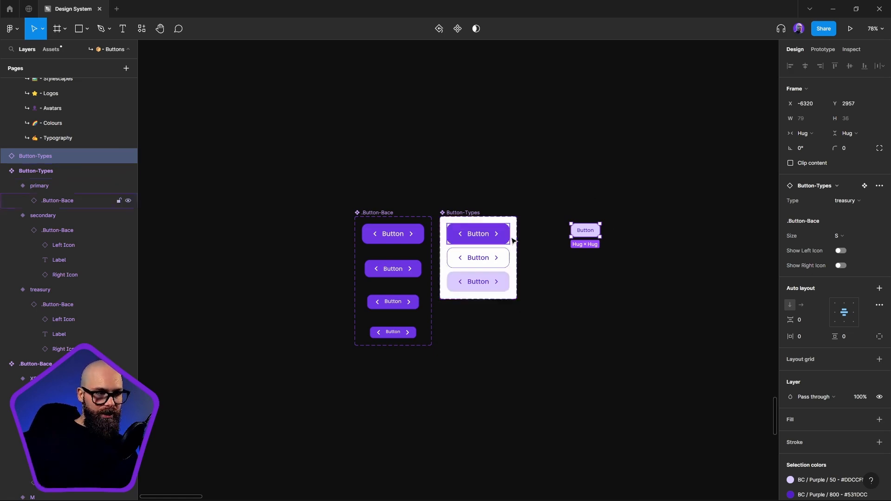
key(shift+0)
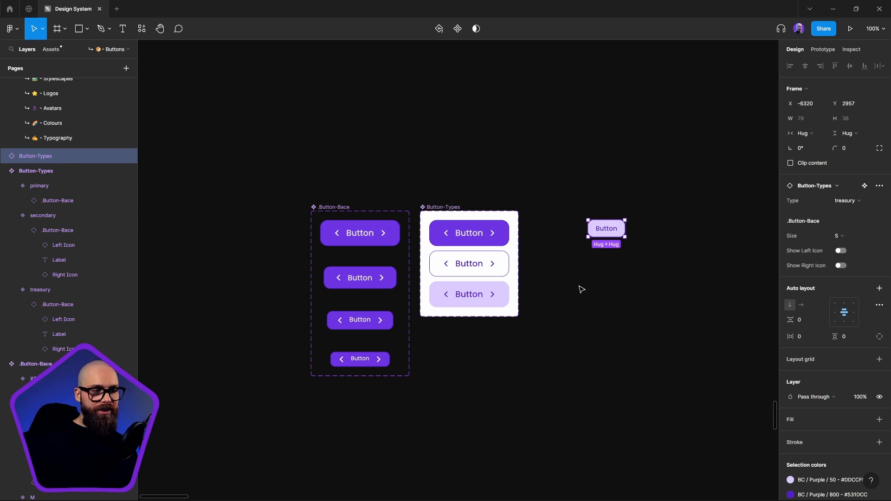
click(582, 289)
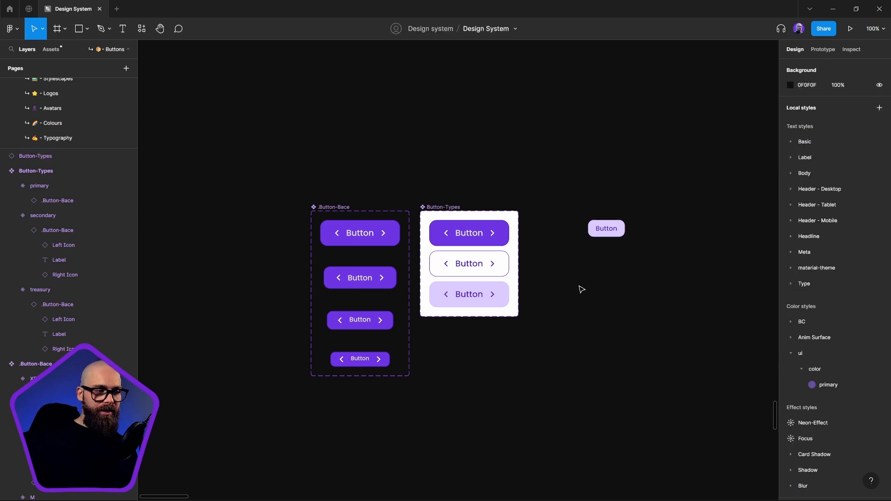